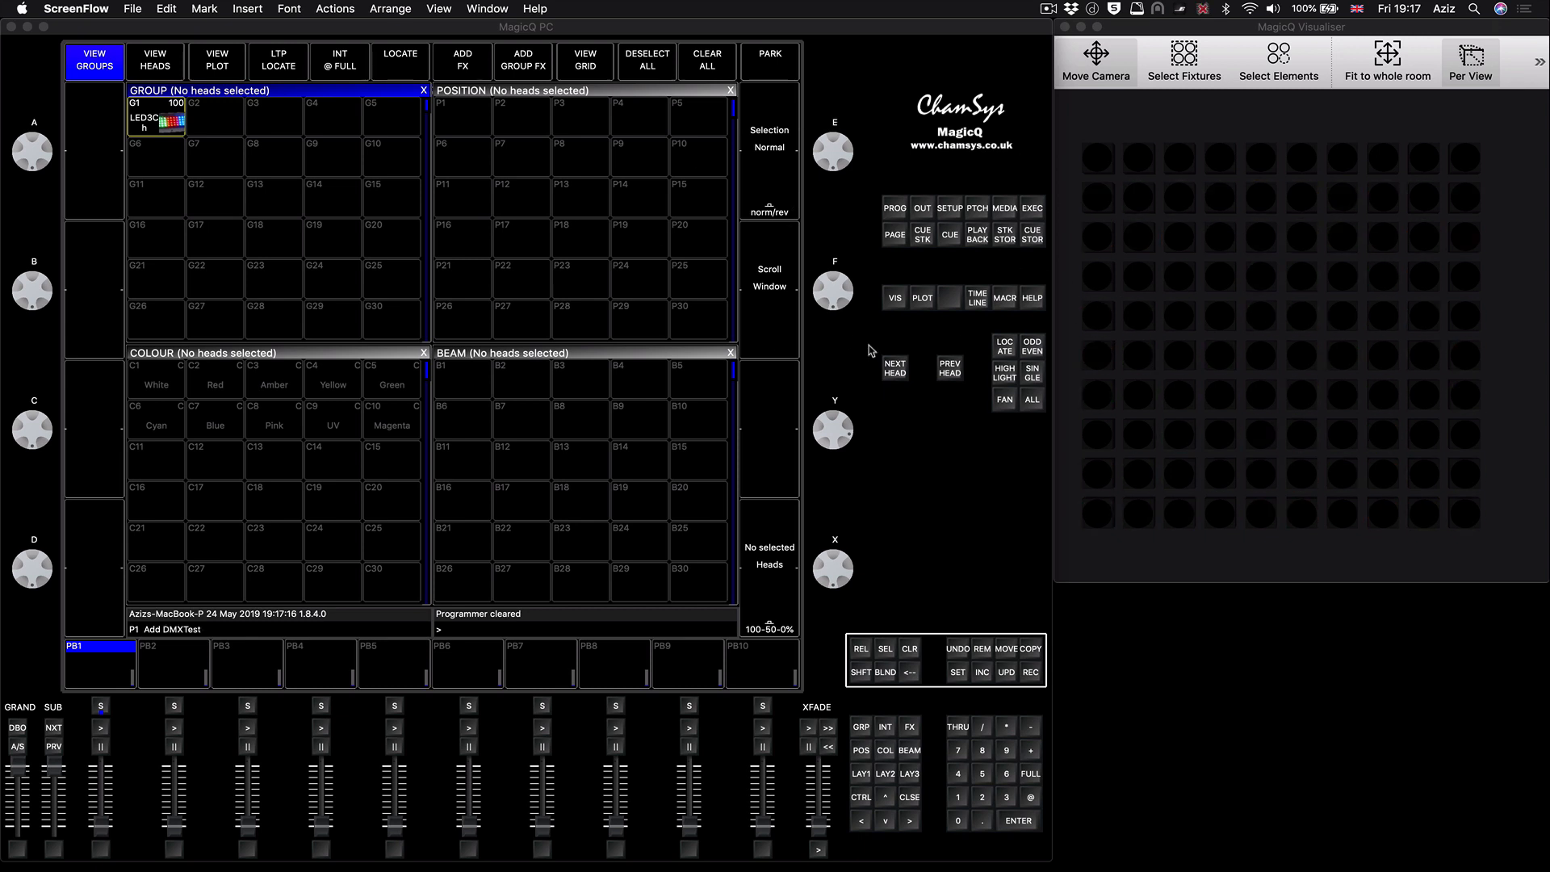
Step: Start a new show from the setup, erasing the current programming and choosing the Normal (live) programming mode
click(585, 29)
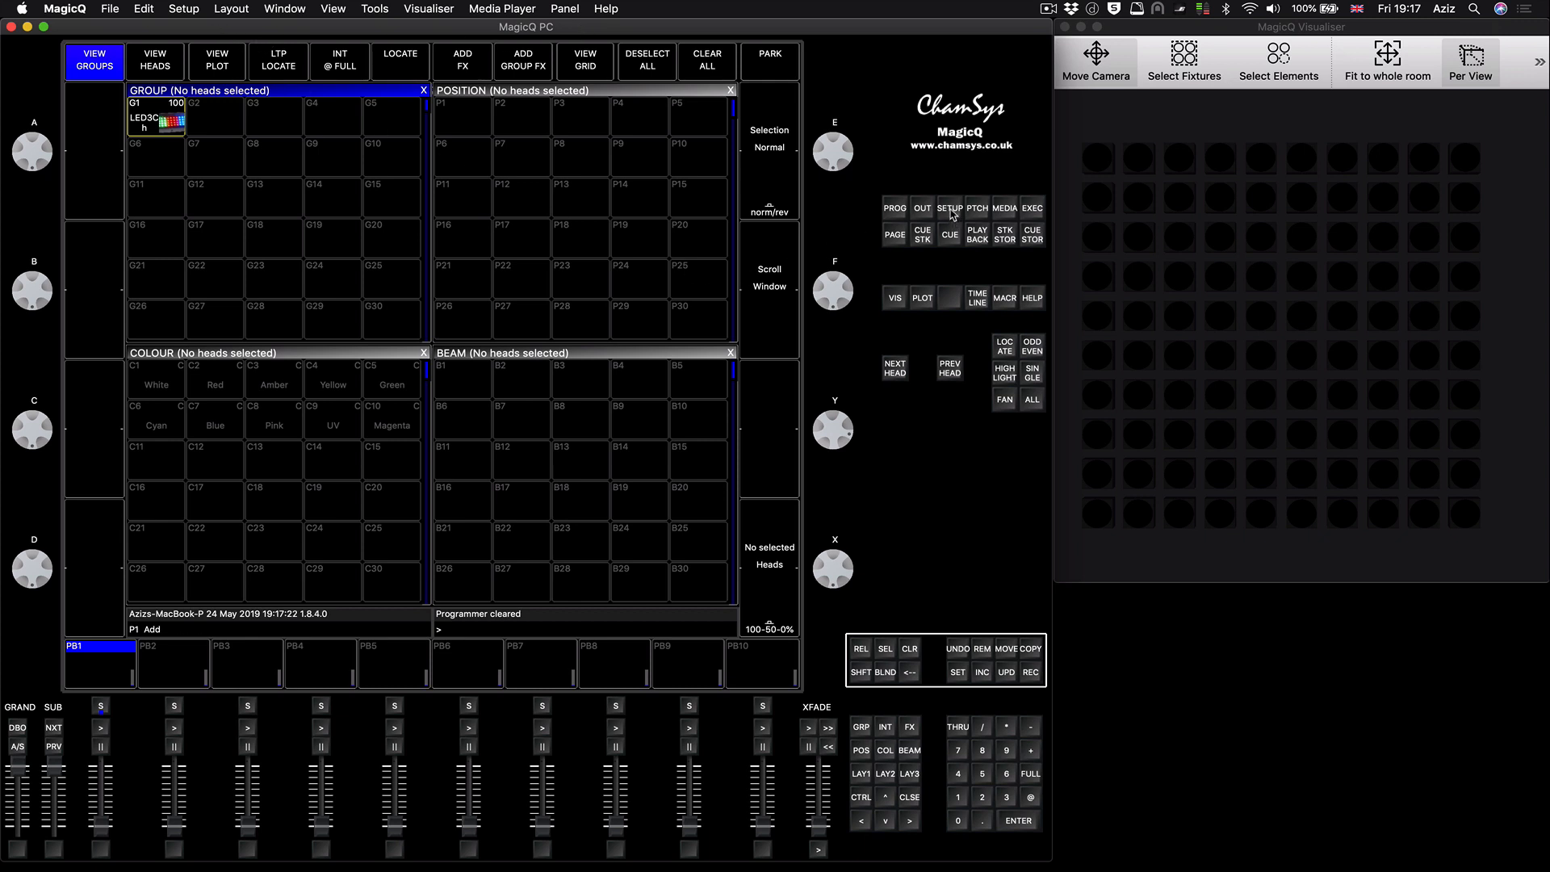
click(951, 212)
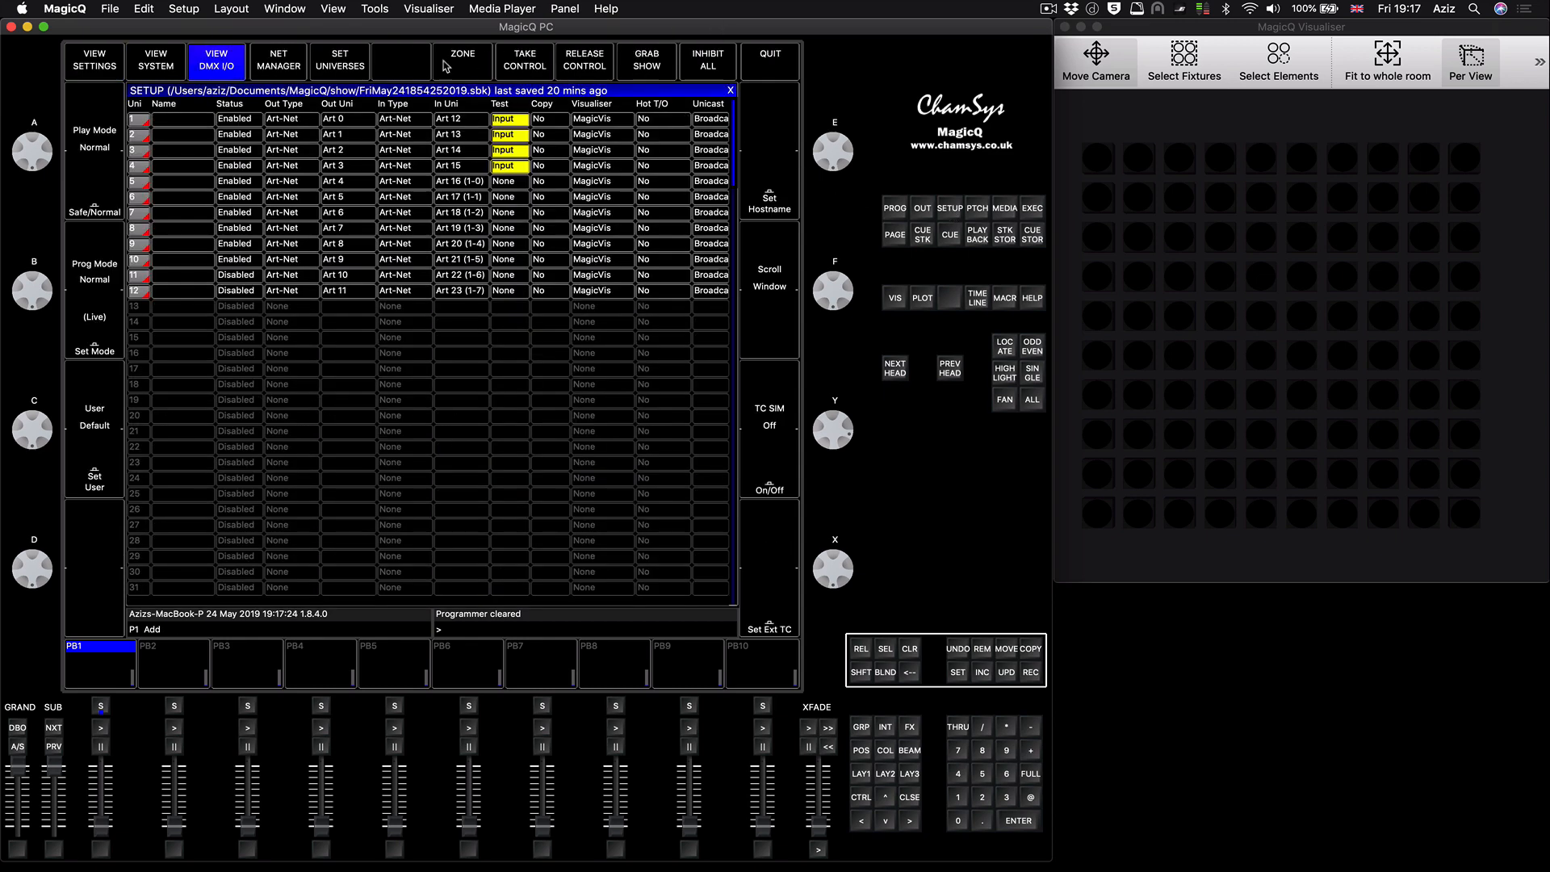
click(122, 62)
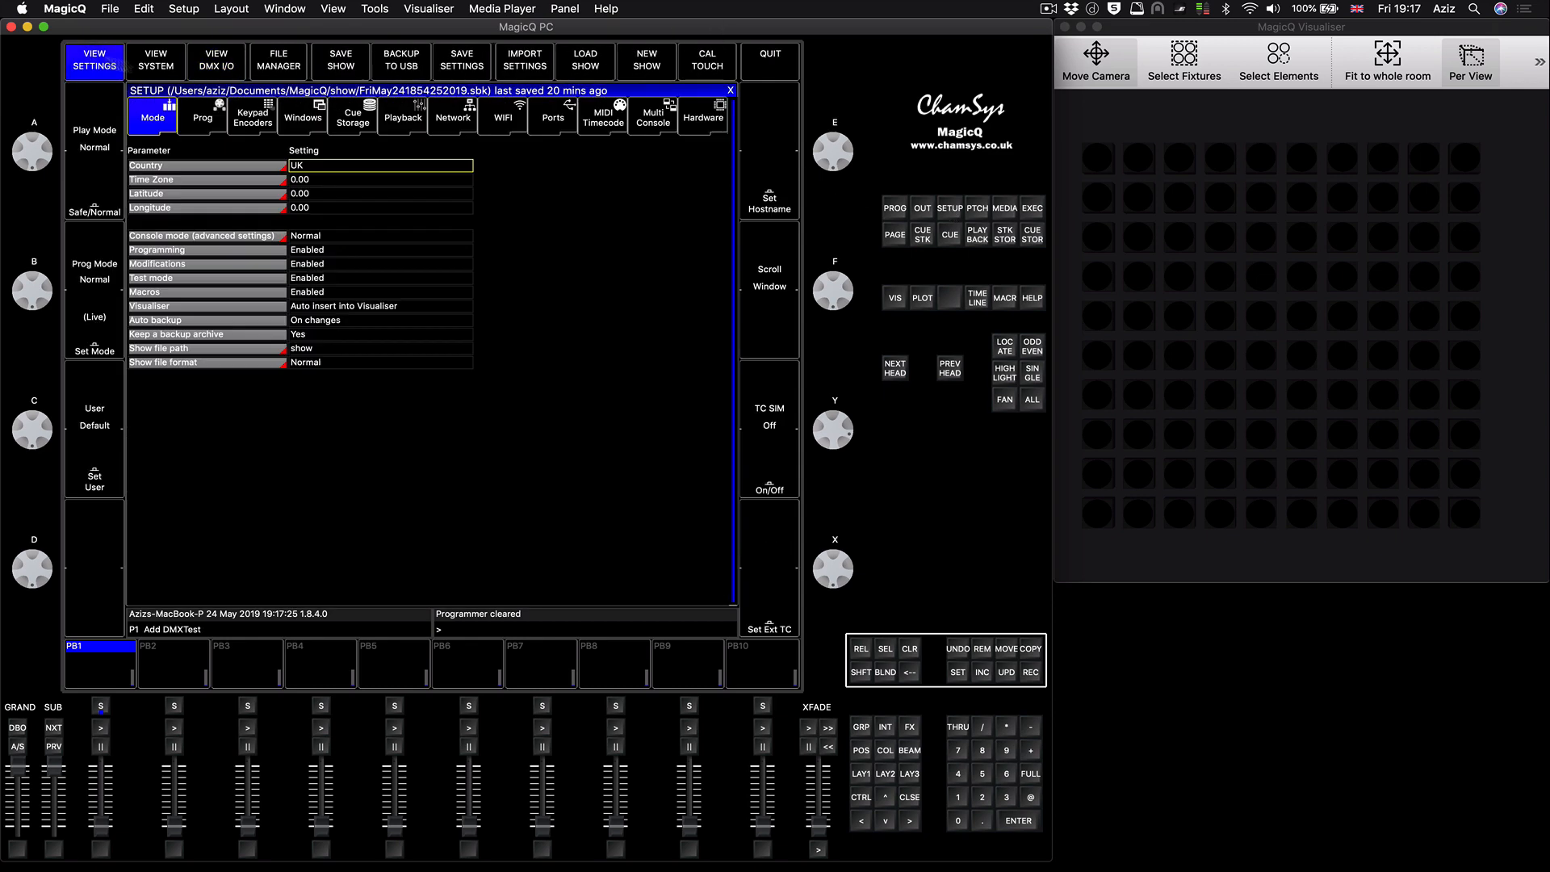
click(653, 62)
click(361, 253)
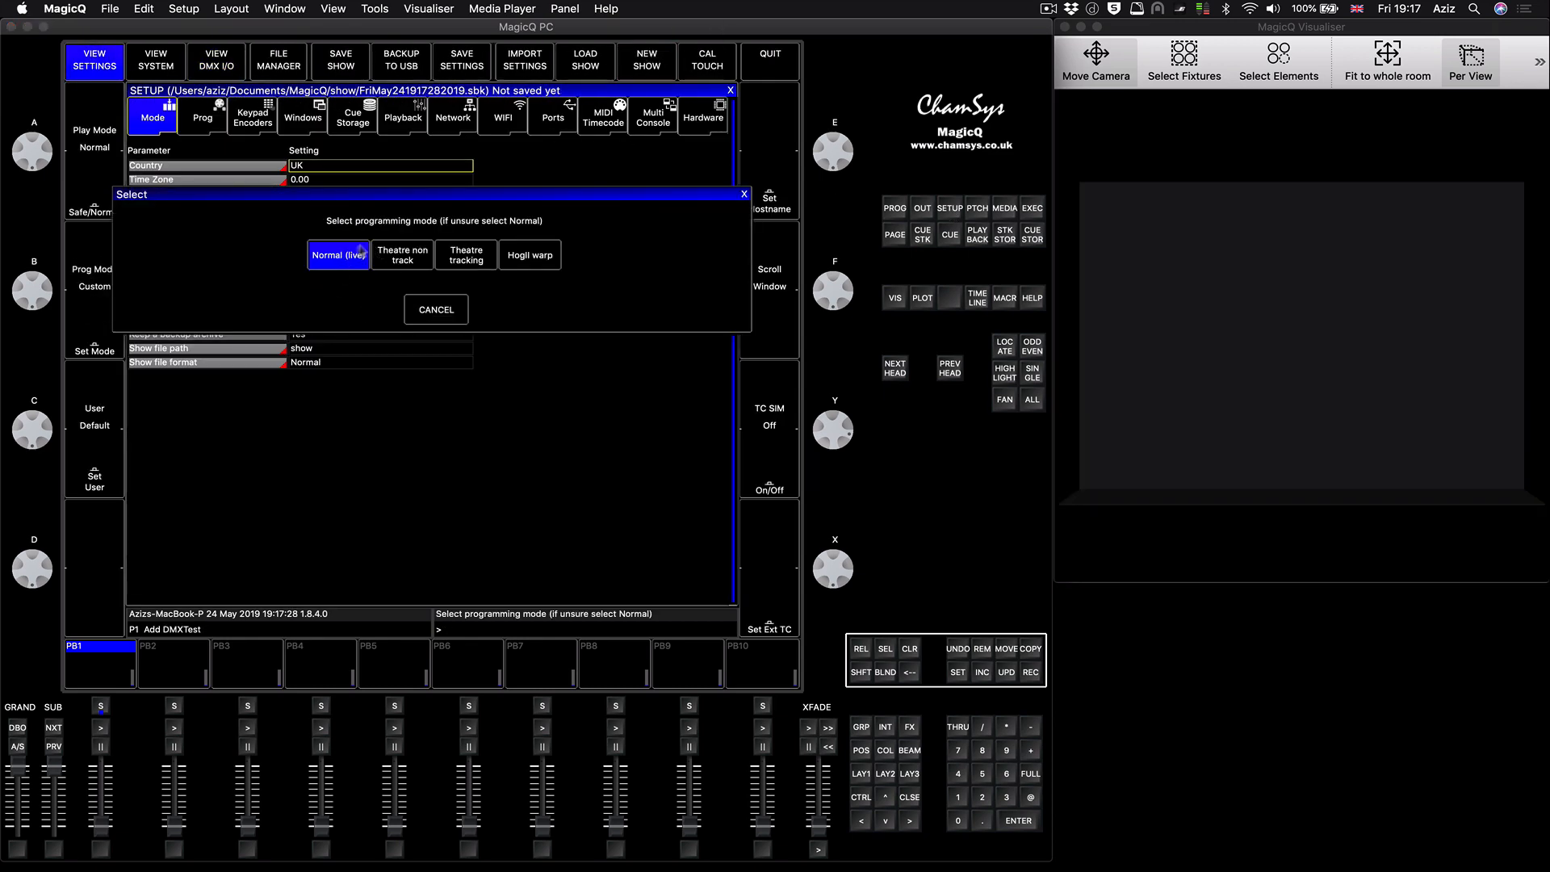
click(349, 257)
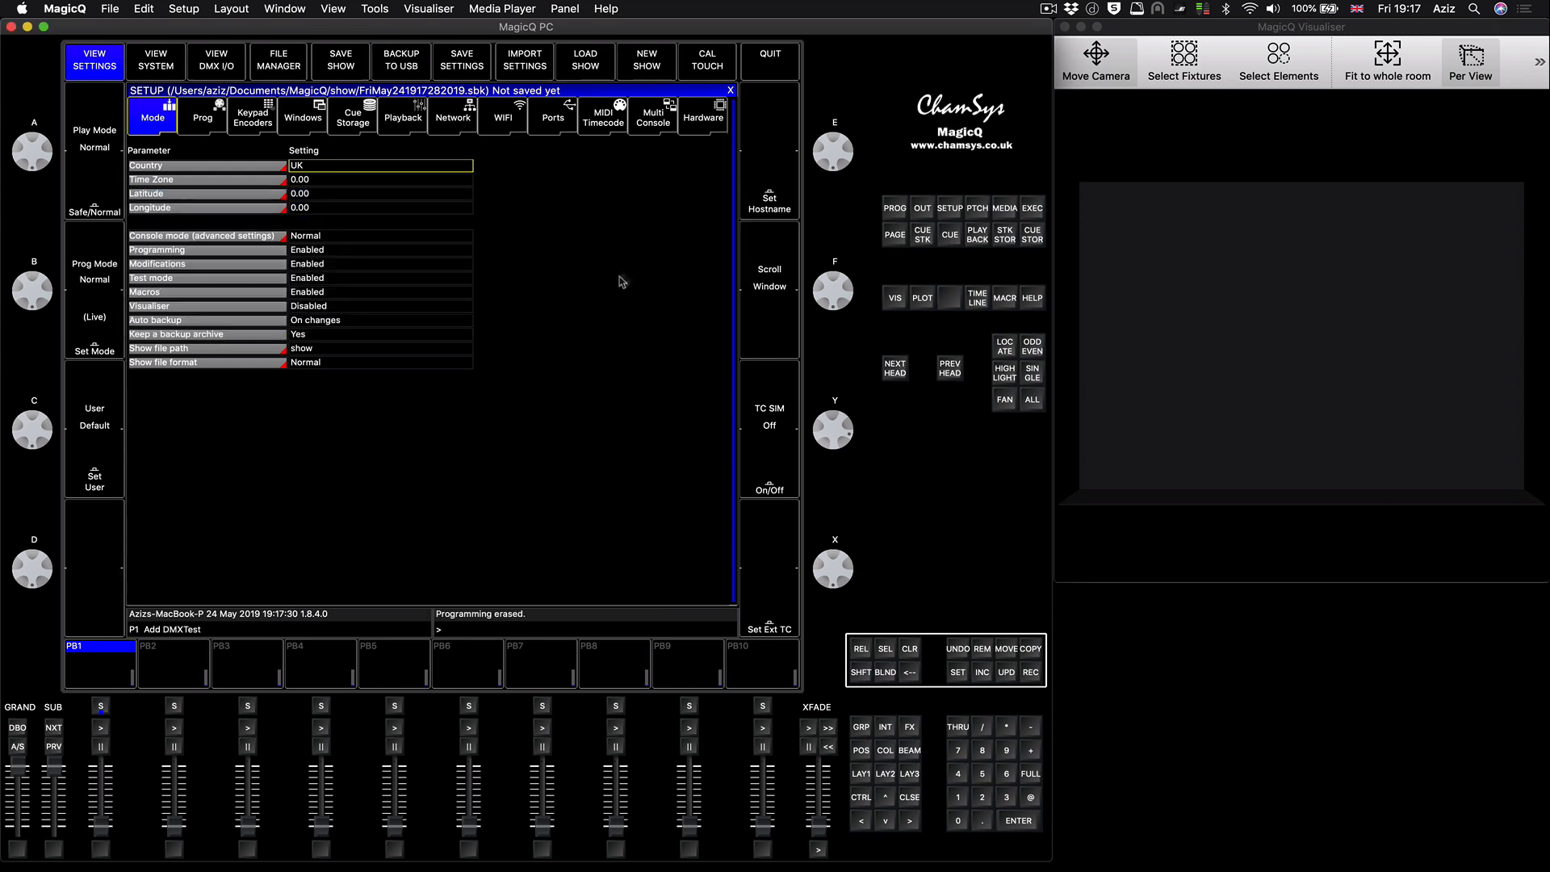
Step: Choose the generic LED3Ch head with the LTP personality for patching
click(860, 774)
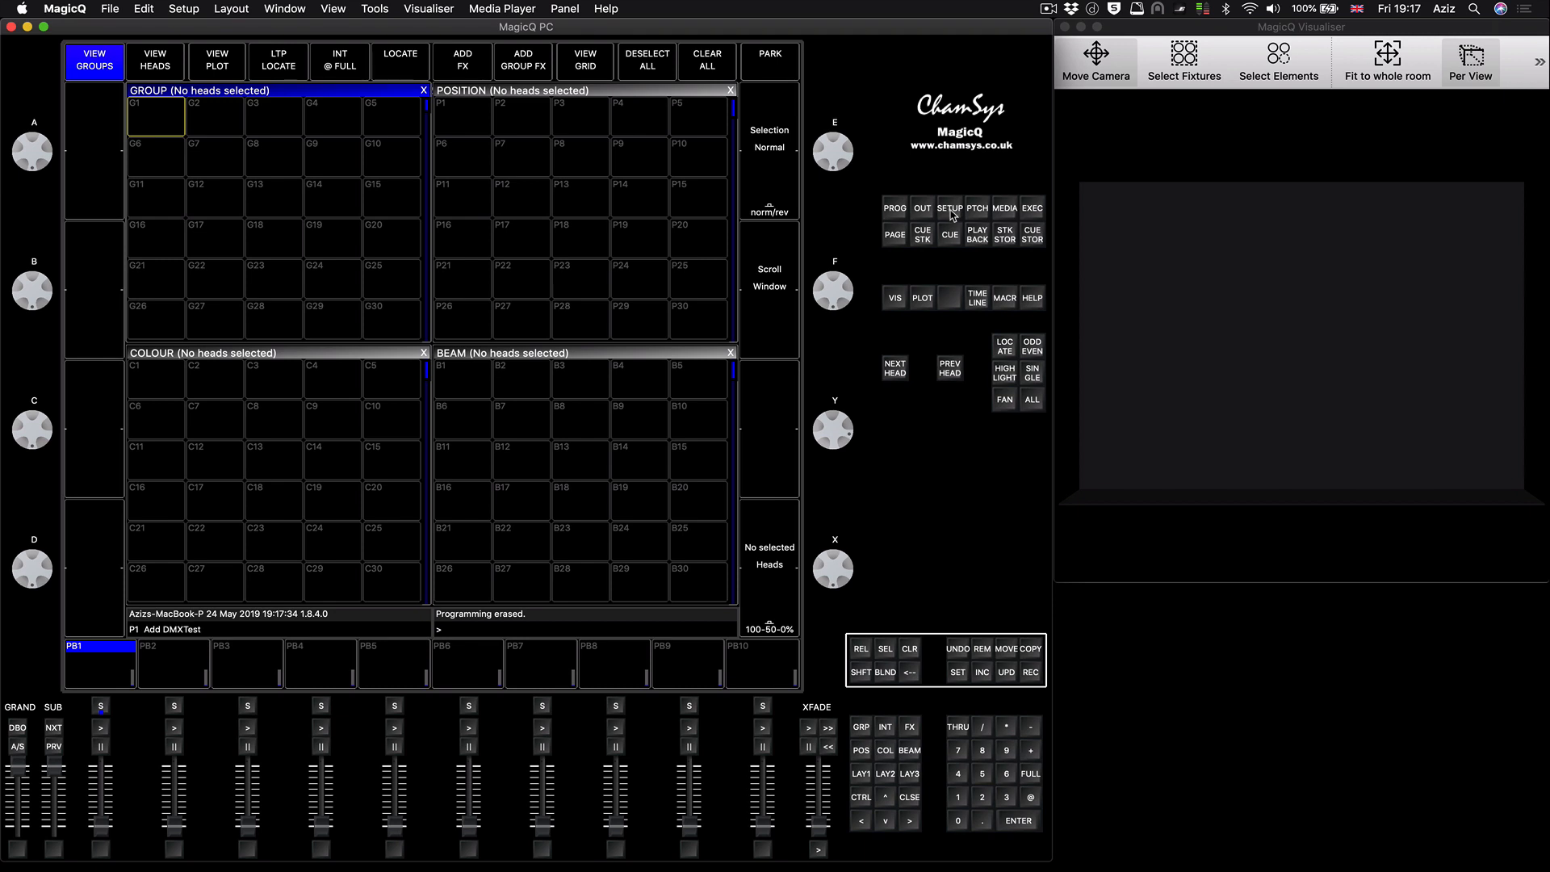
click(979, 209)
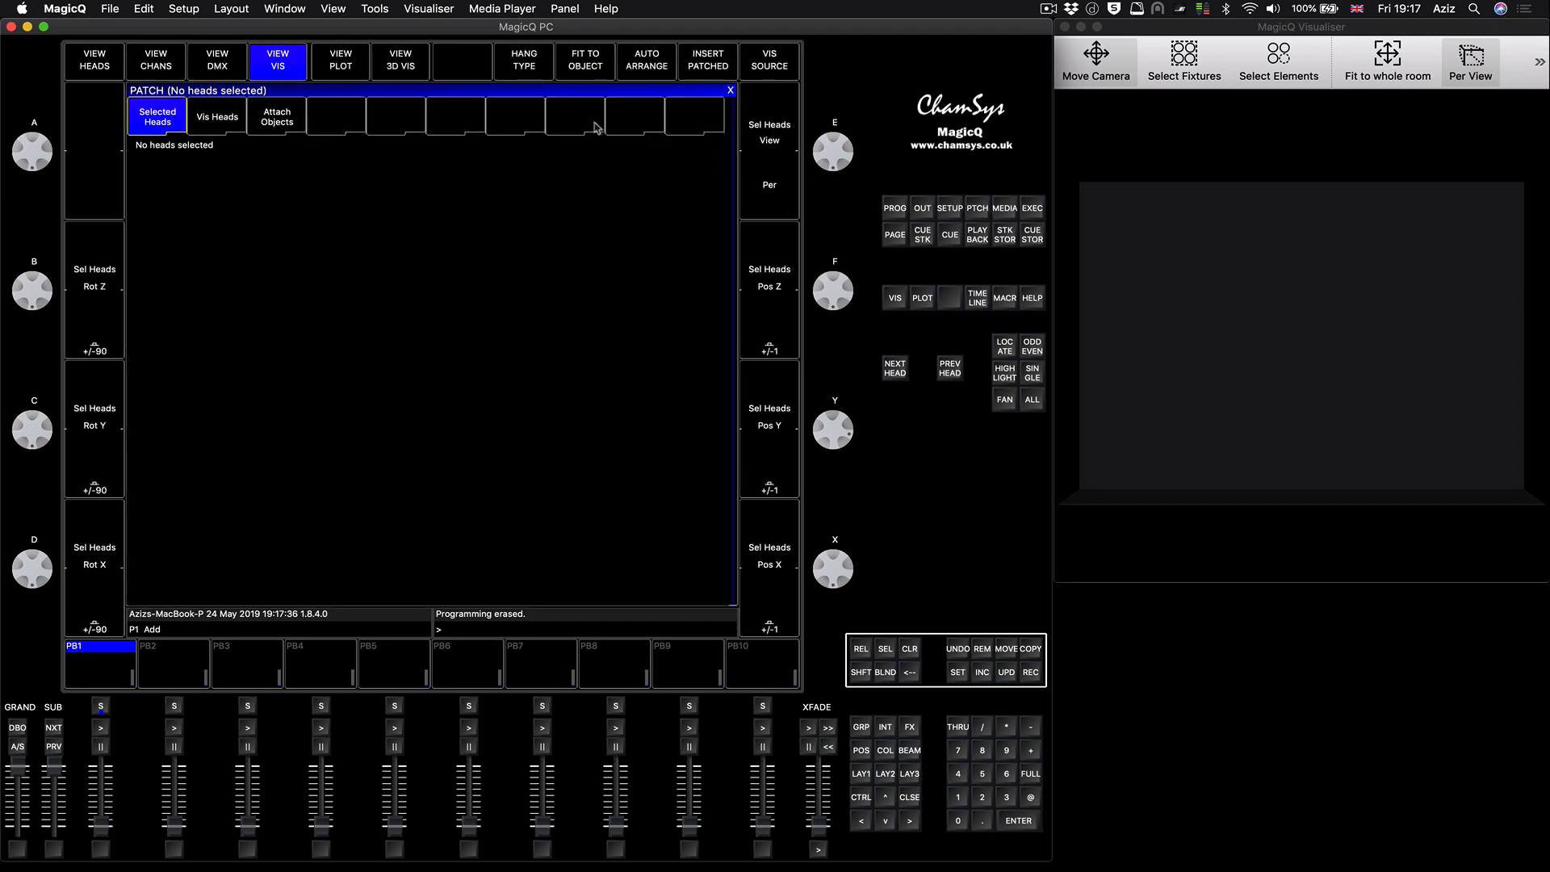
click(78, 65)
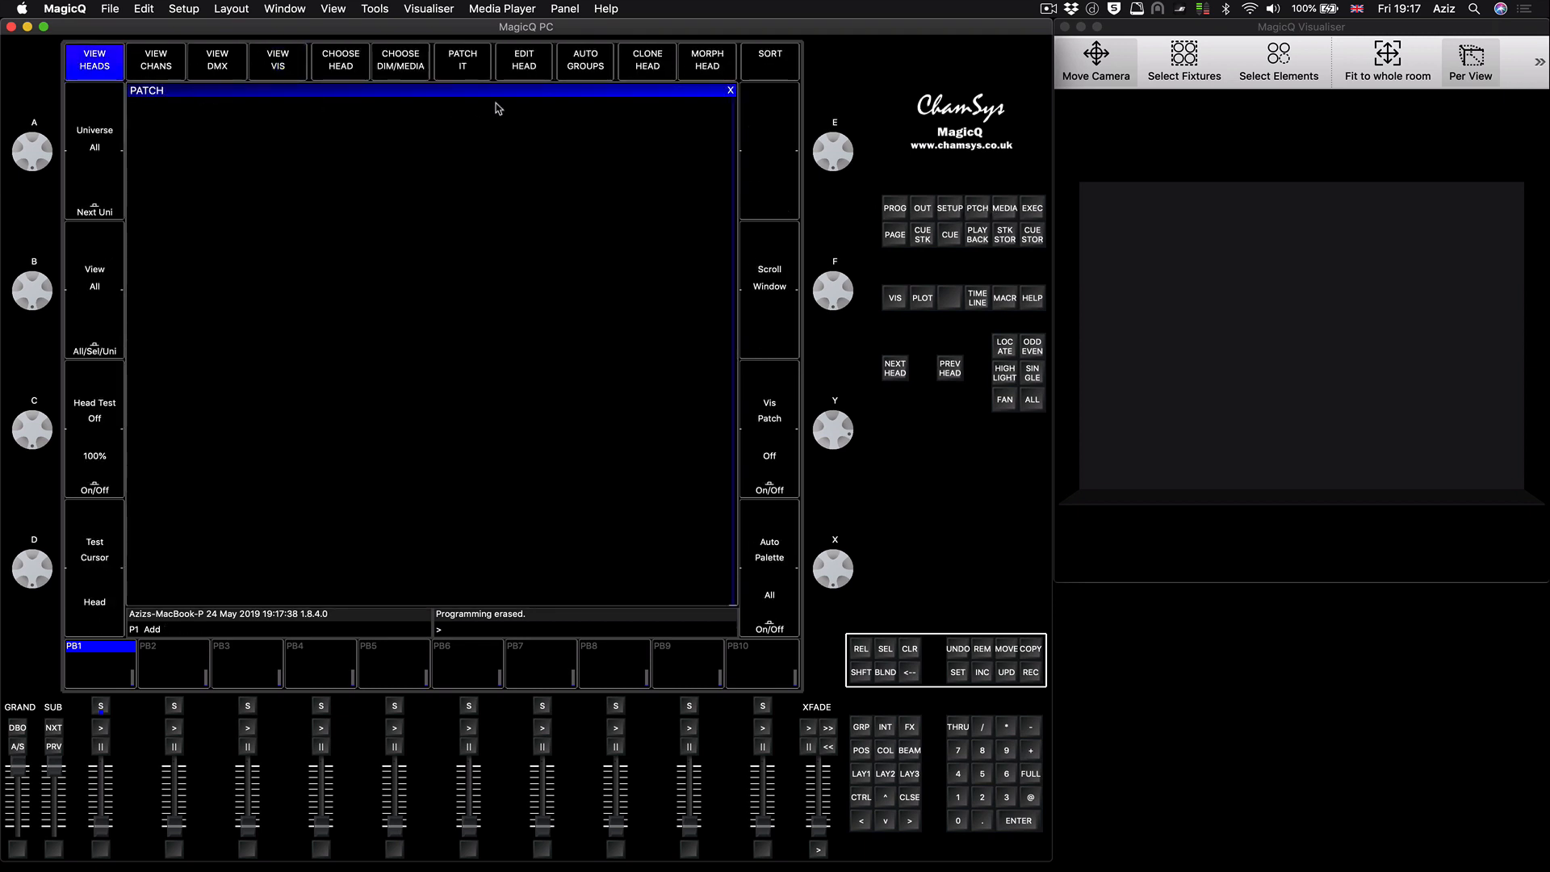
click(398, 65)
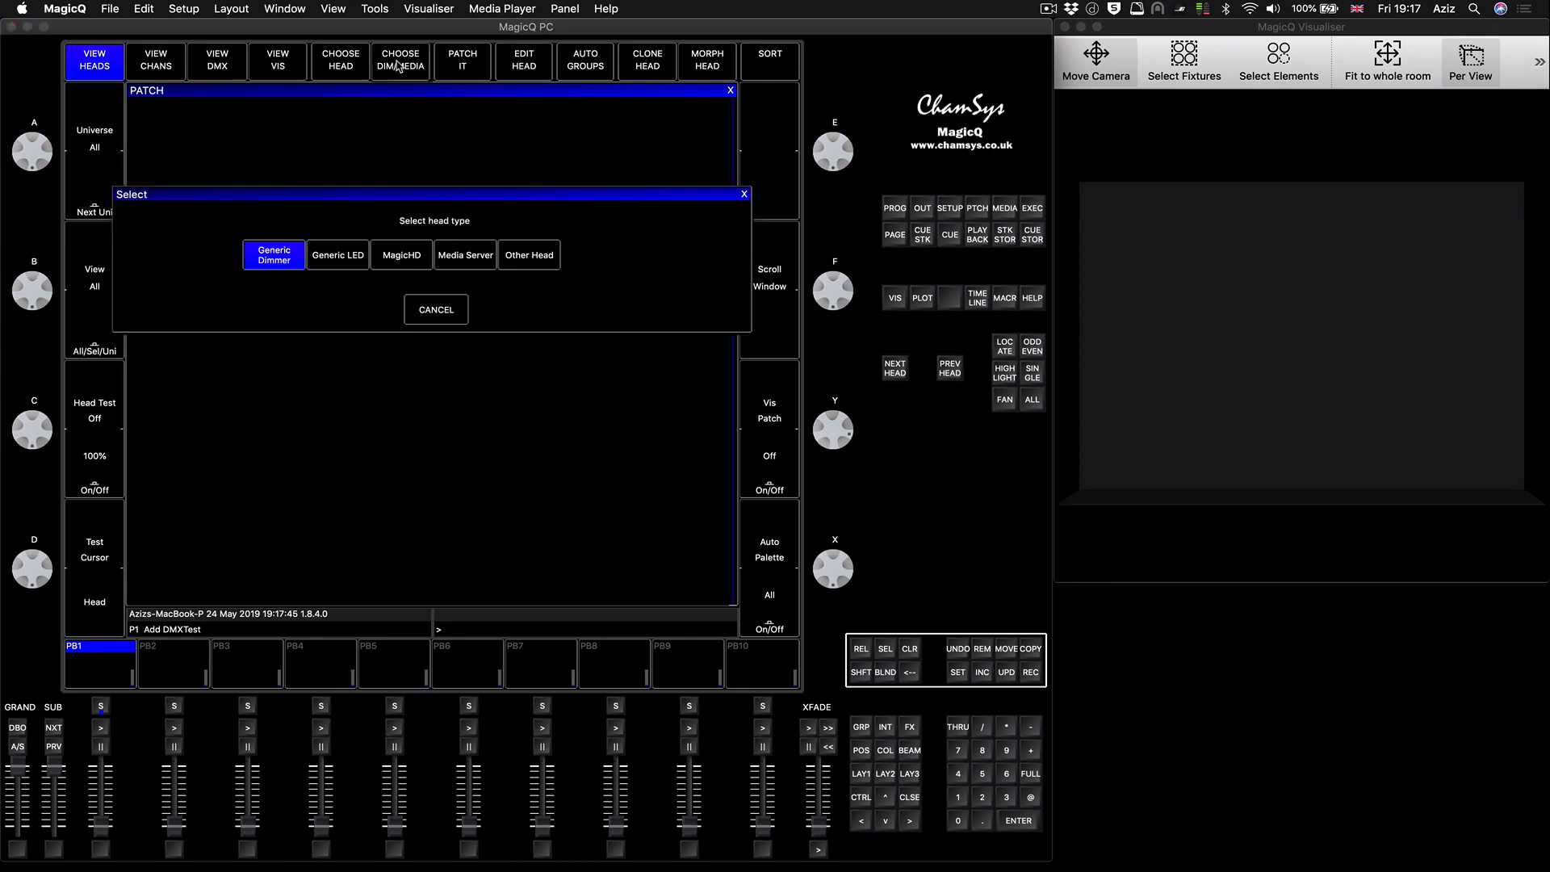
click(339, 257)
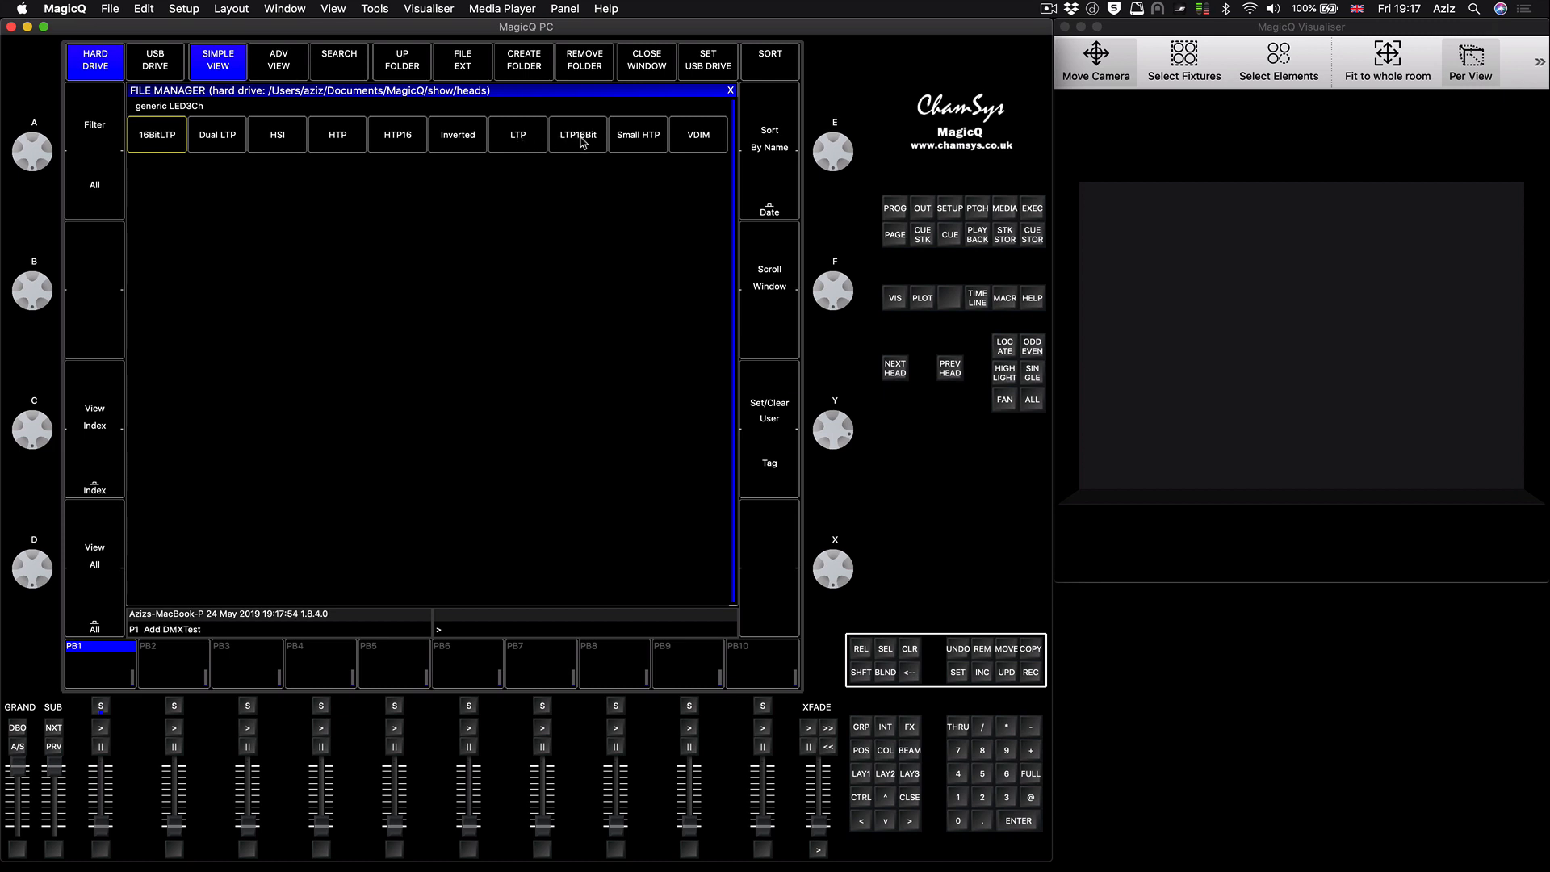
click(521, 136)
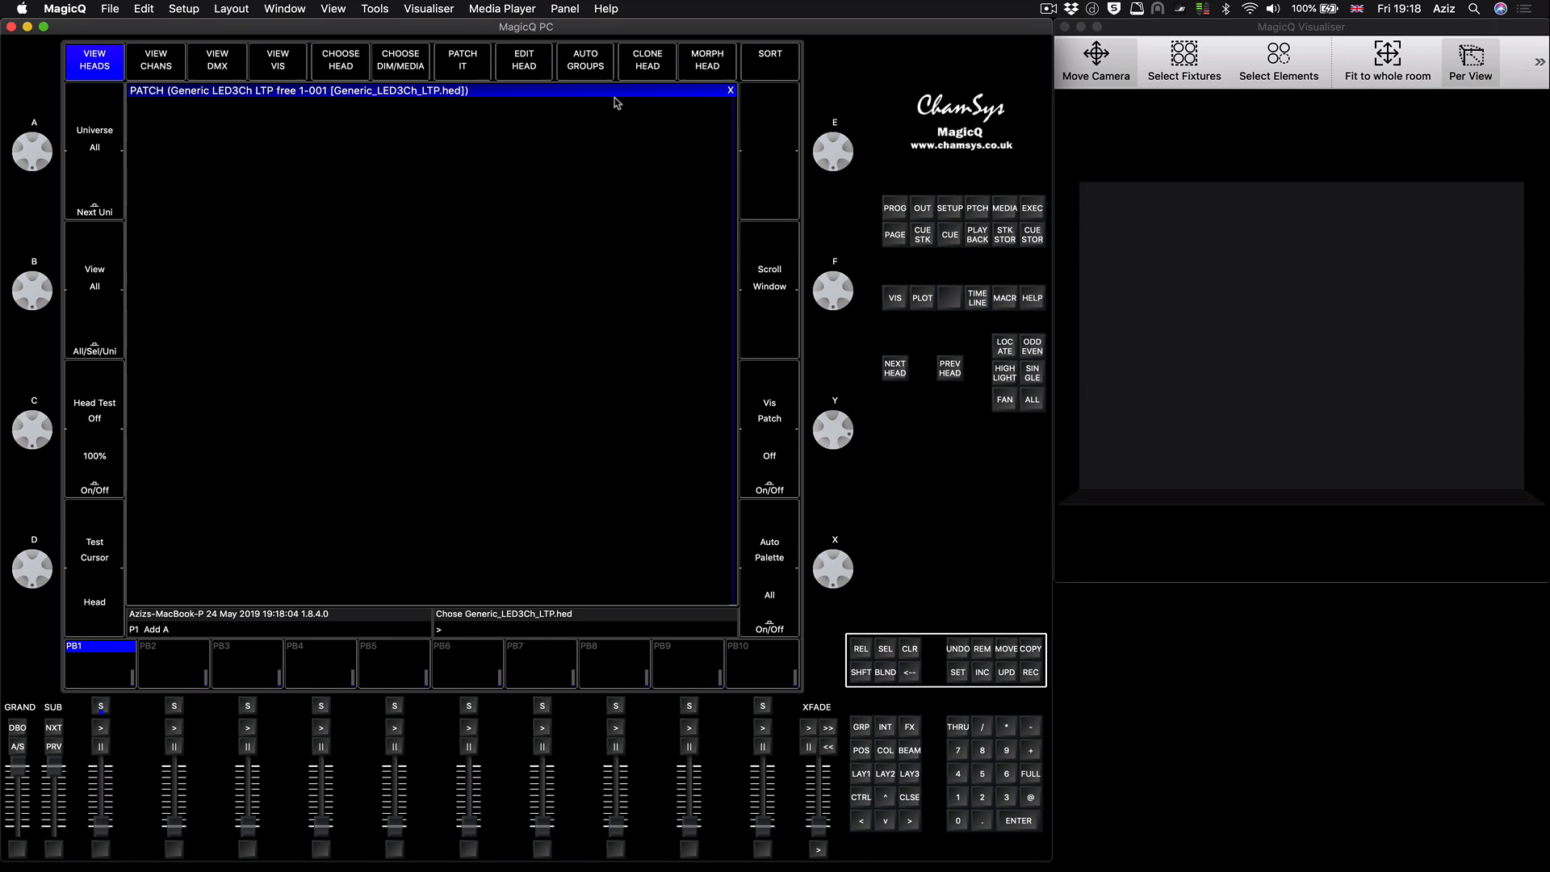
Step: Patch 100 of the chosen LED heads with auto insert into the visualiser, and bring up the groups and palettes layout
click(465, 62)
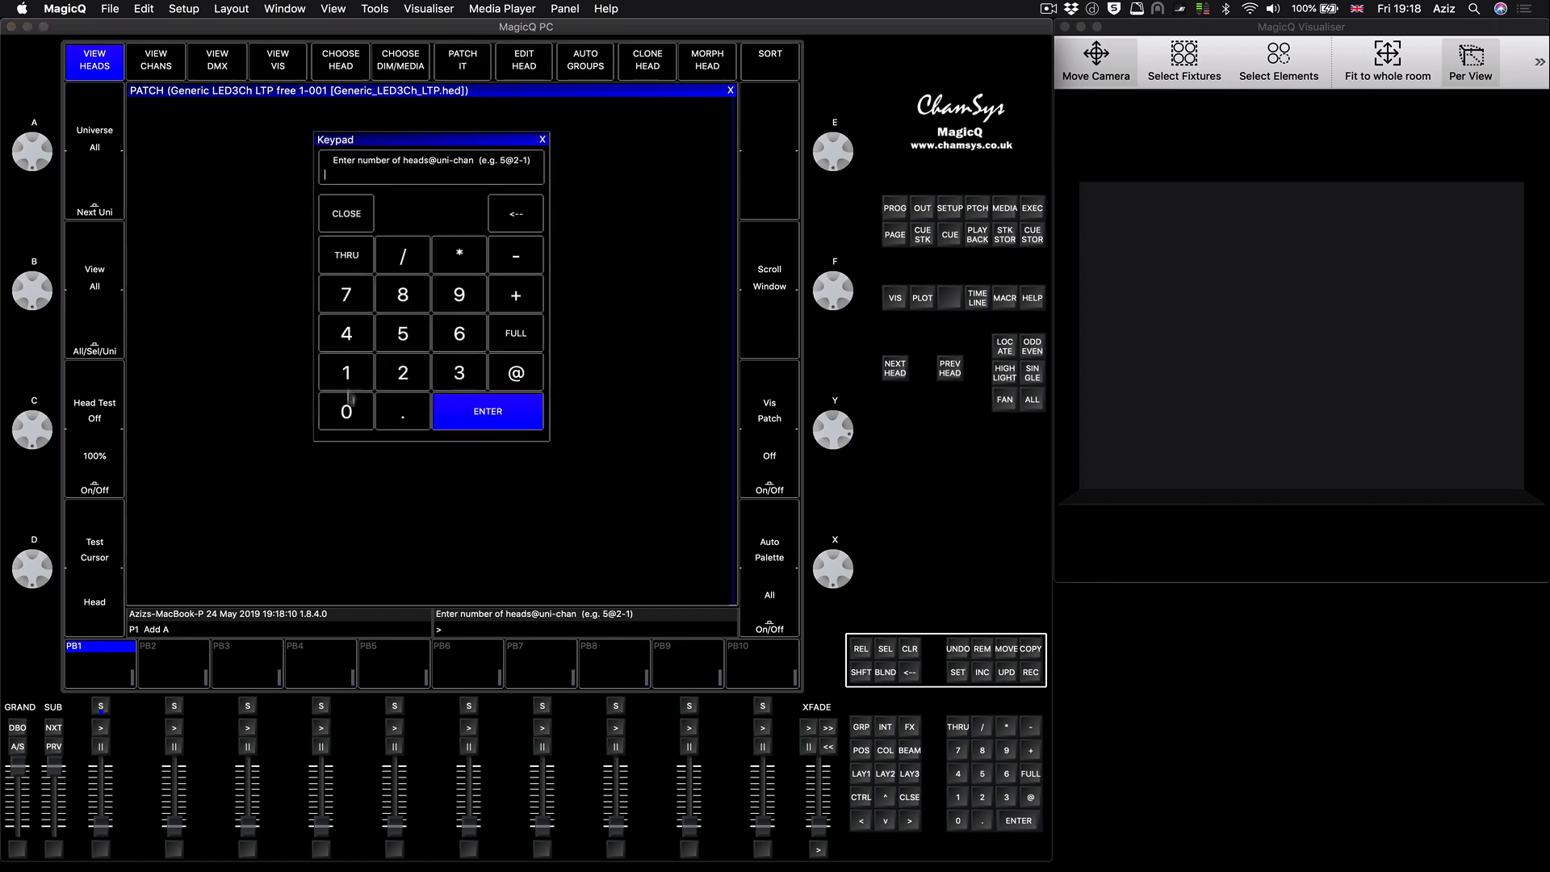
click(347, 373)
double_click(349, 412)
click(457, 416)
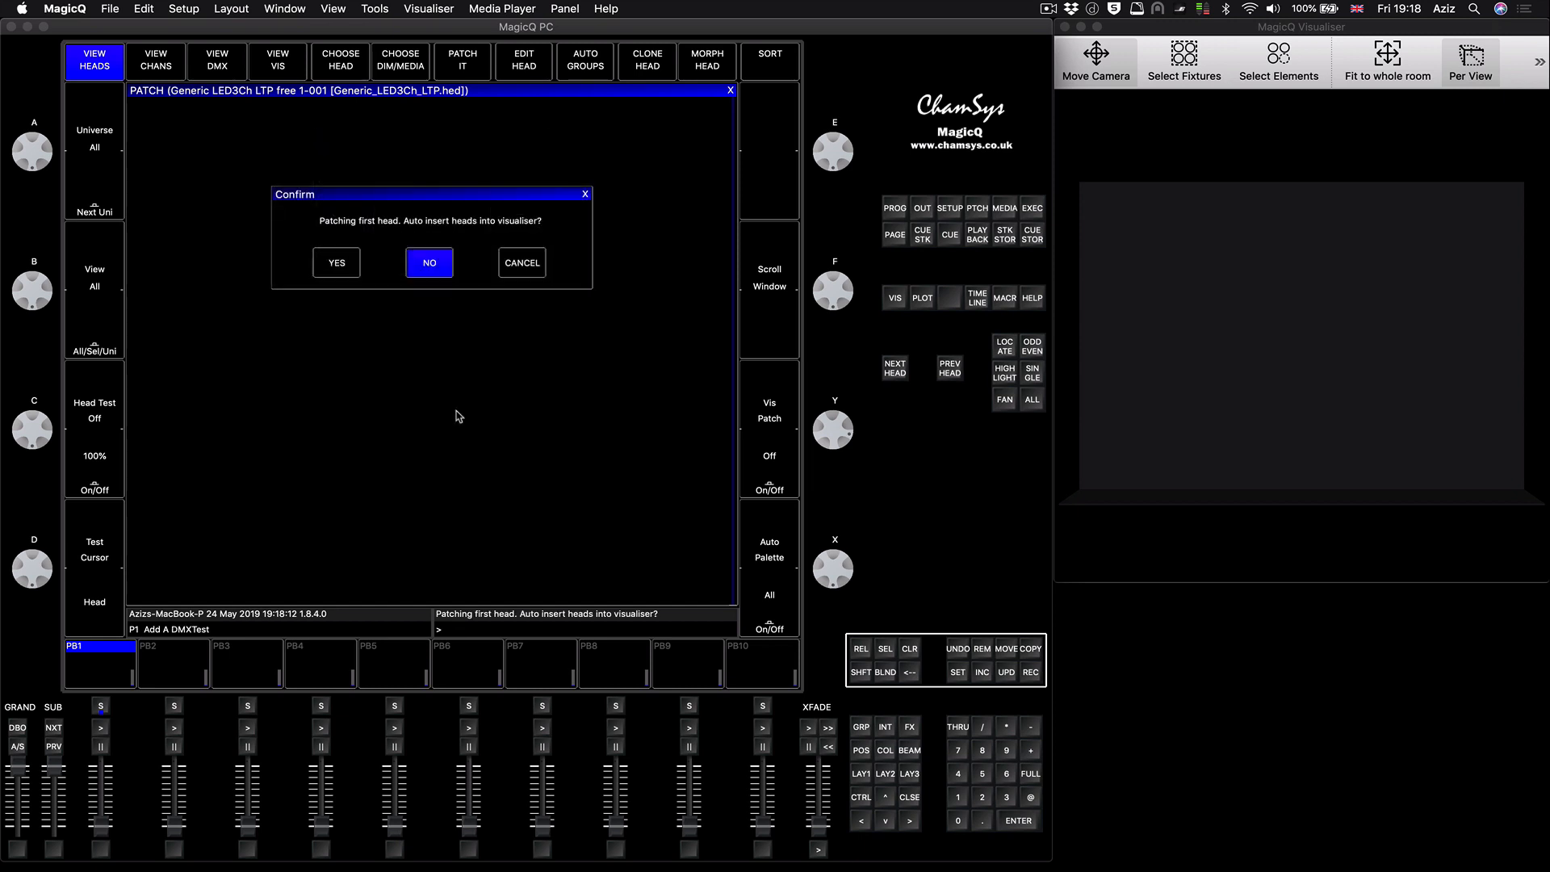
click(339, 267)
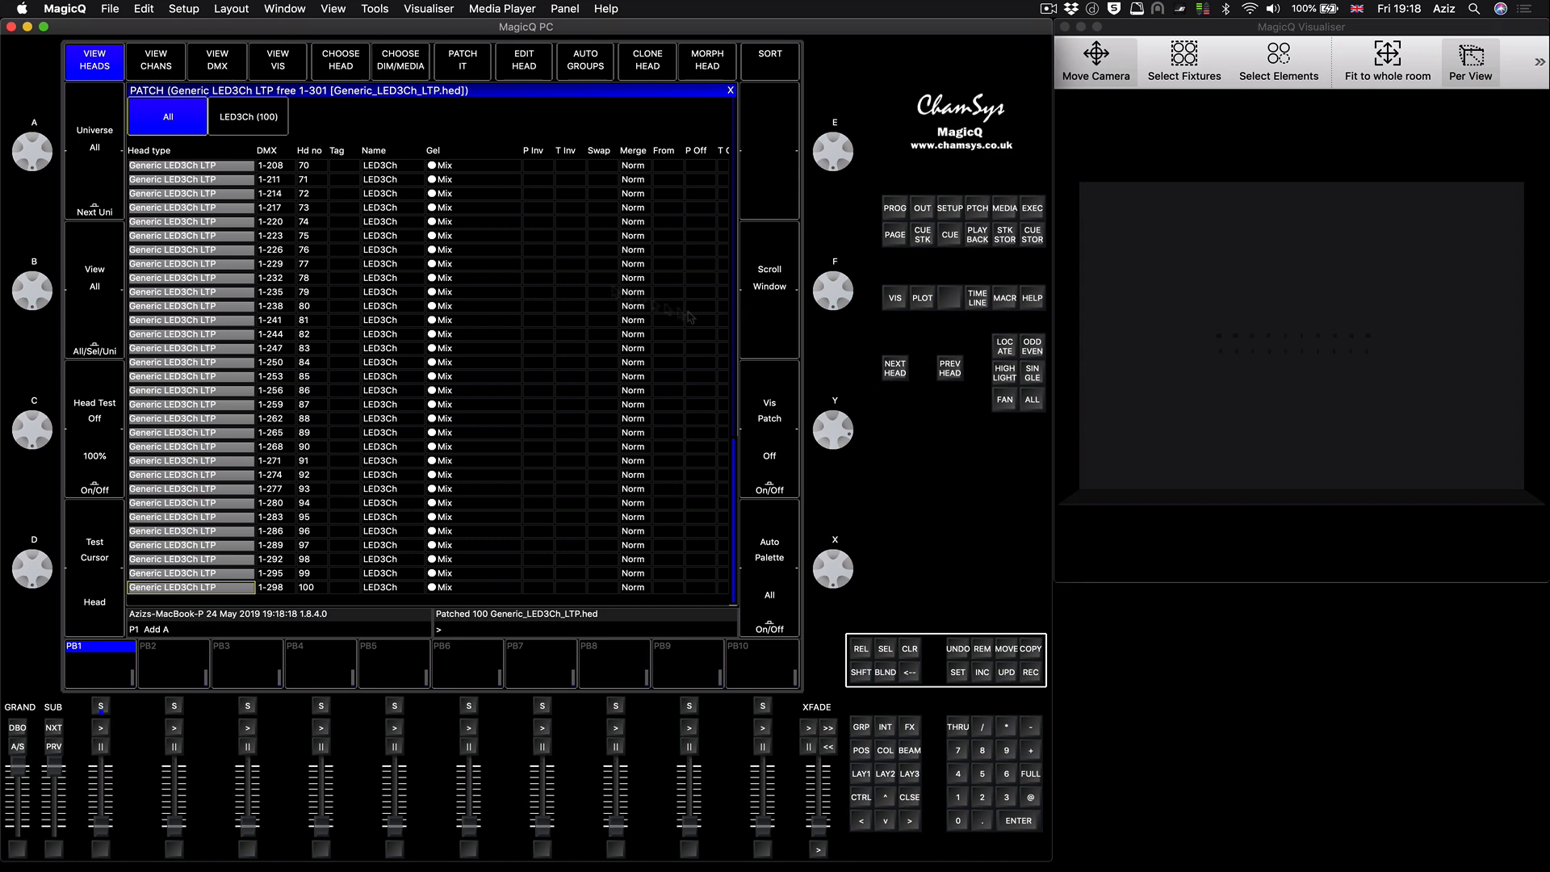
click(864, 775)
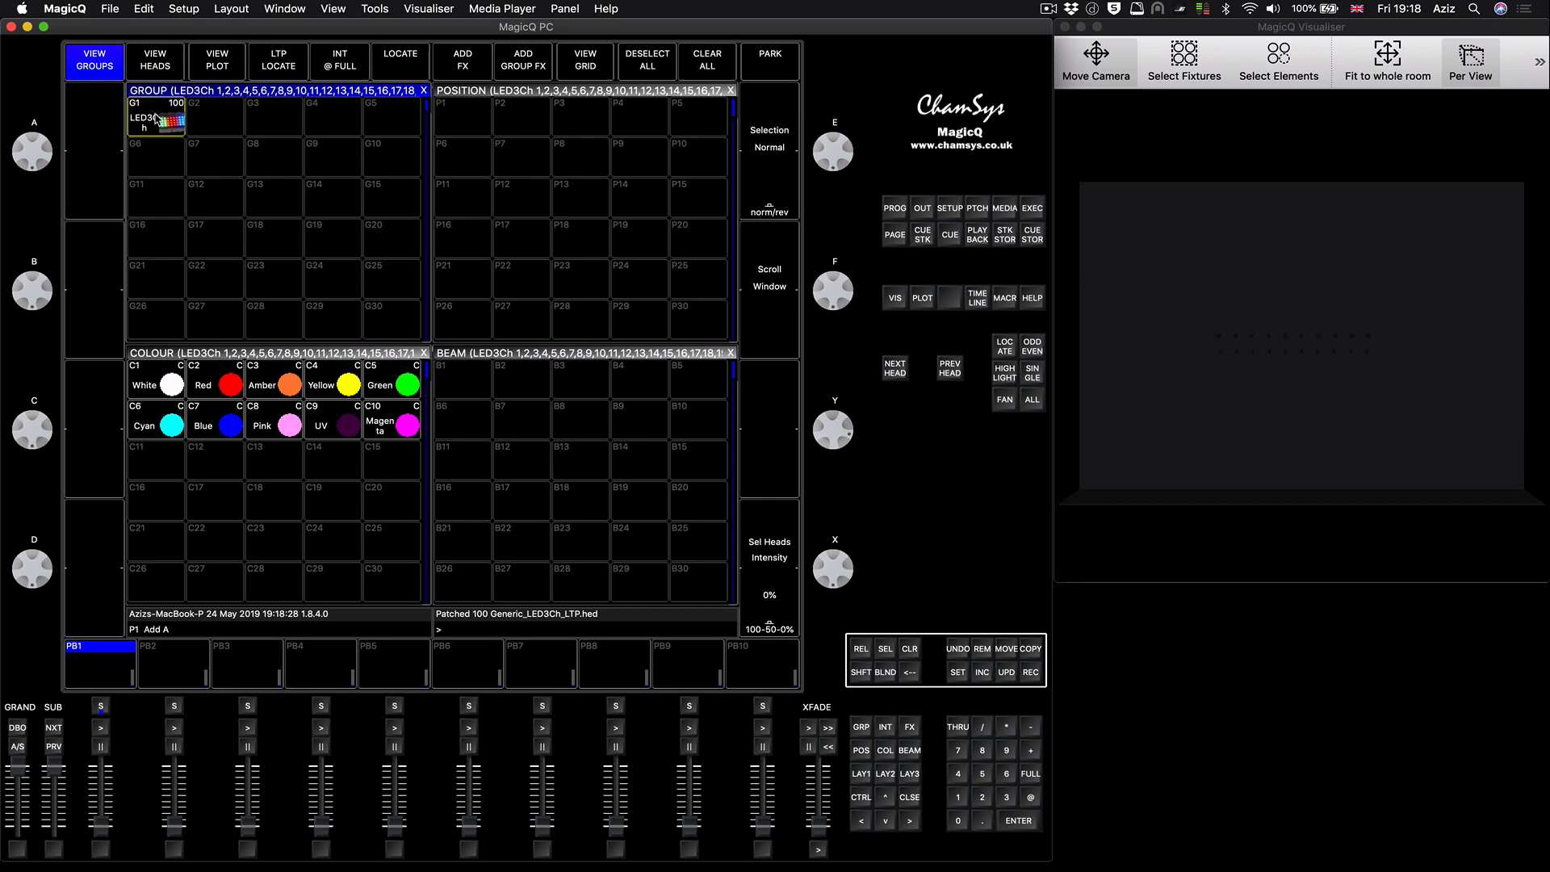
Step: Lower the Room brightness slightly in the visualiser's 3D settings, and return to the console window
click(1294, 30)
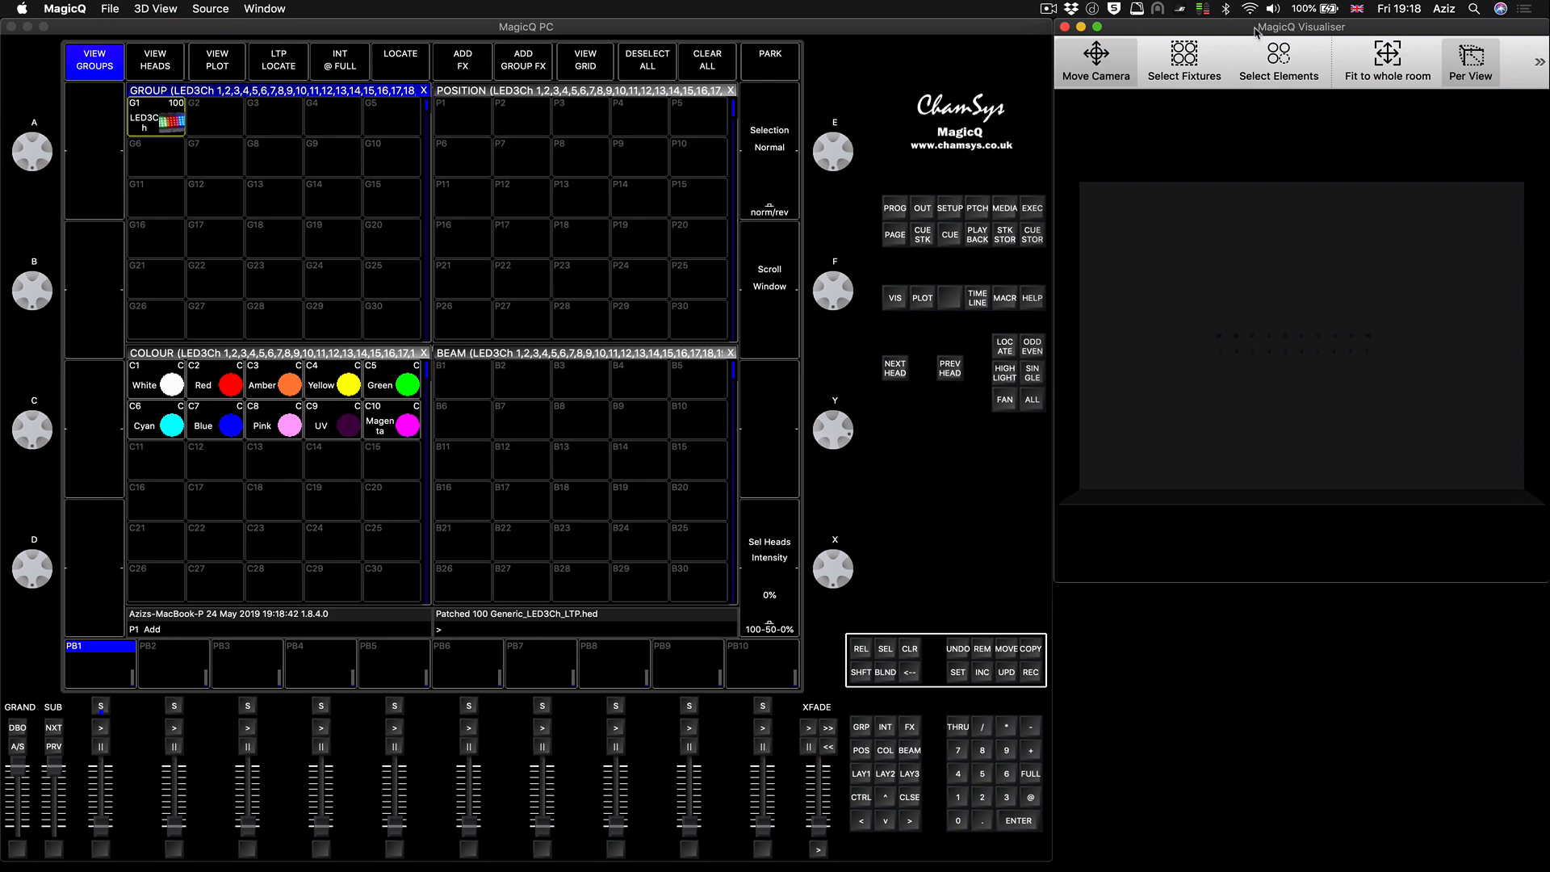
click(60, 8)
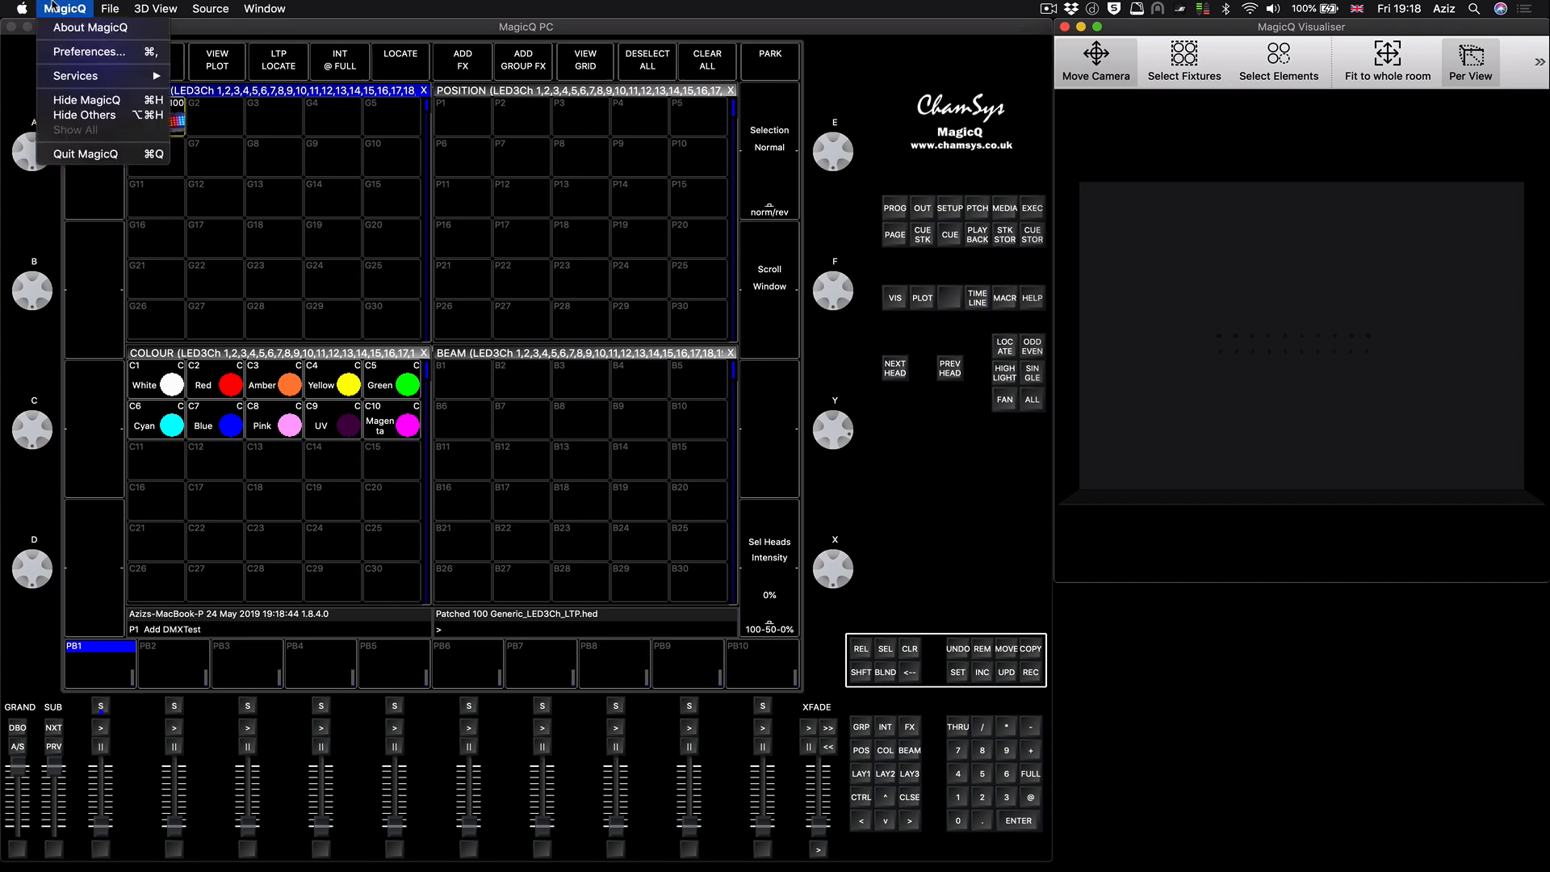
click(69, 53)
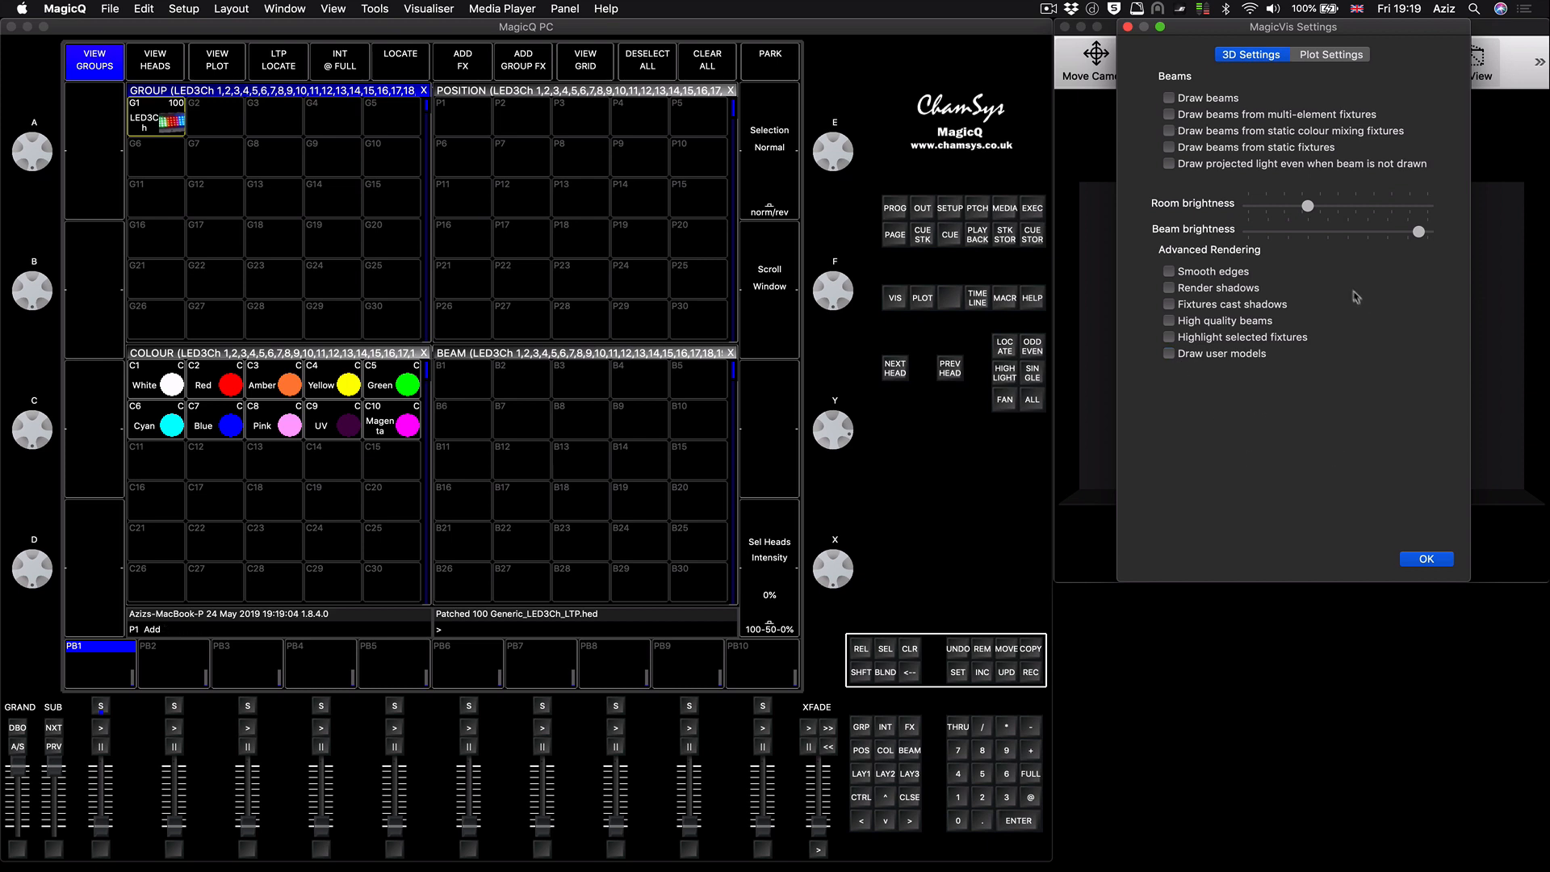
drag(1307, 208, 1294, 208)
click(1426, 563)
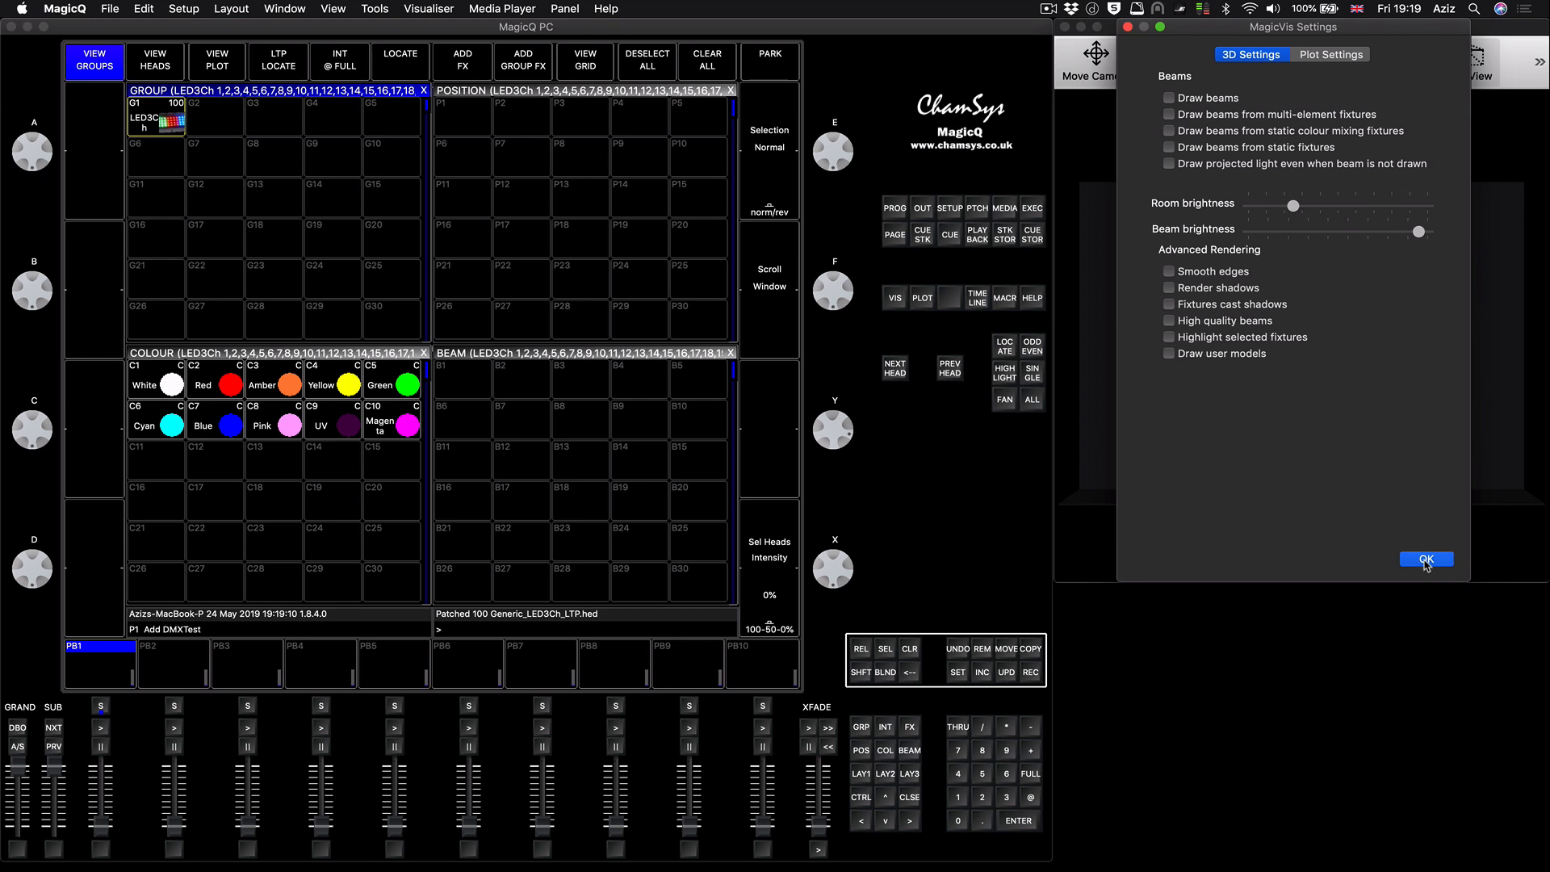
click(849, 94)
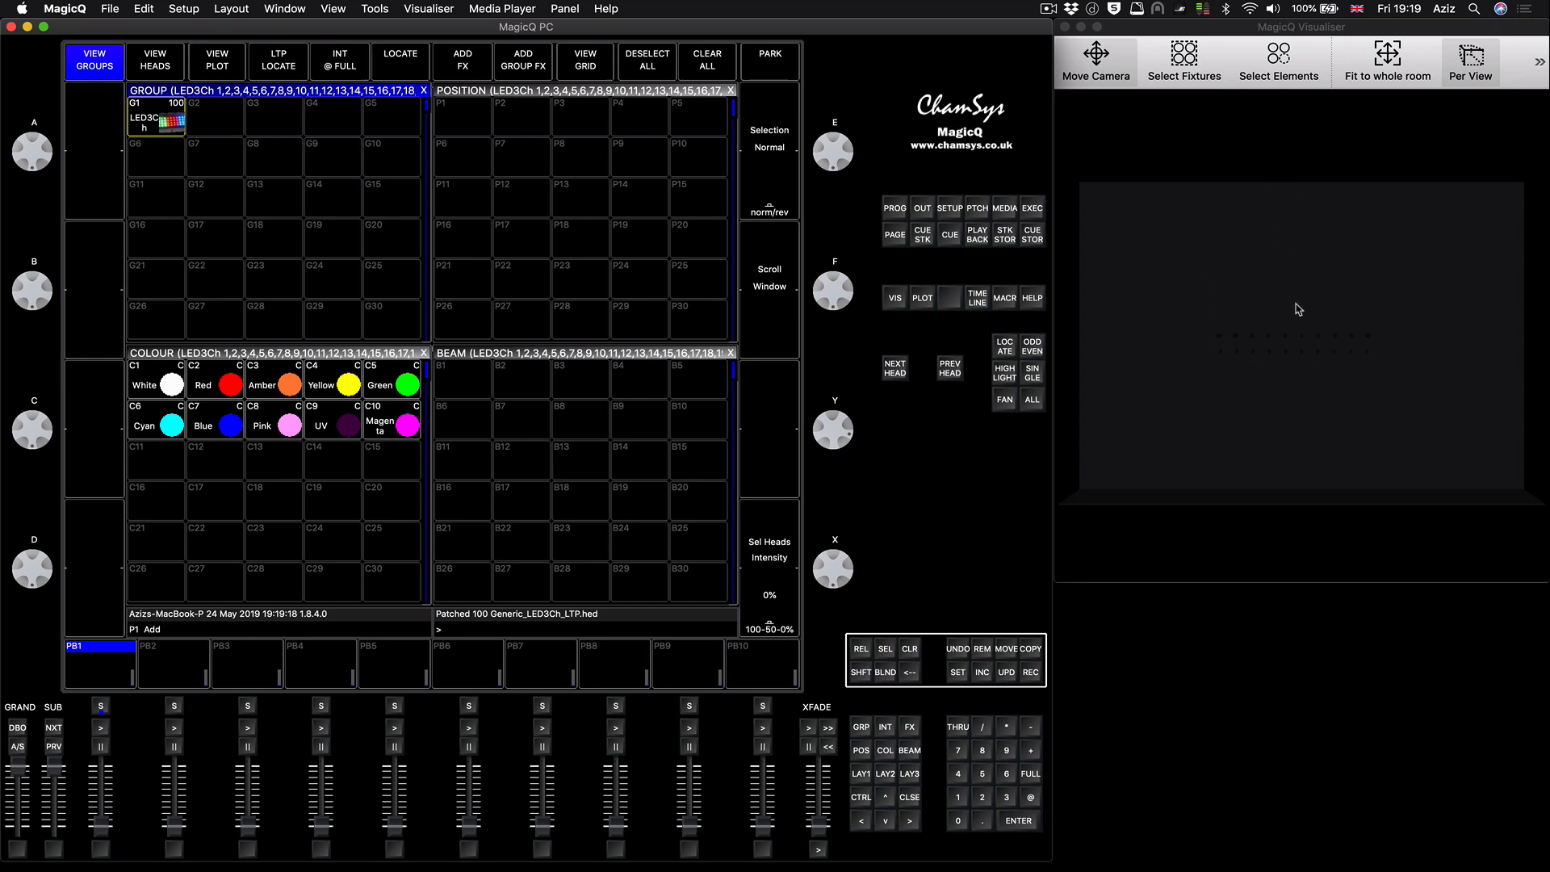
Step: Select all heads of the LED3Ch group and show the empty user Grid 1 in the grid view
click(160, 119)
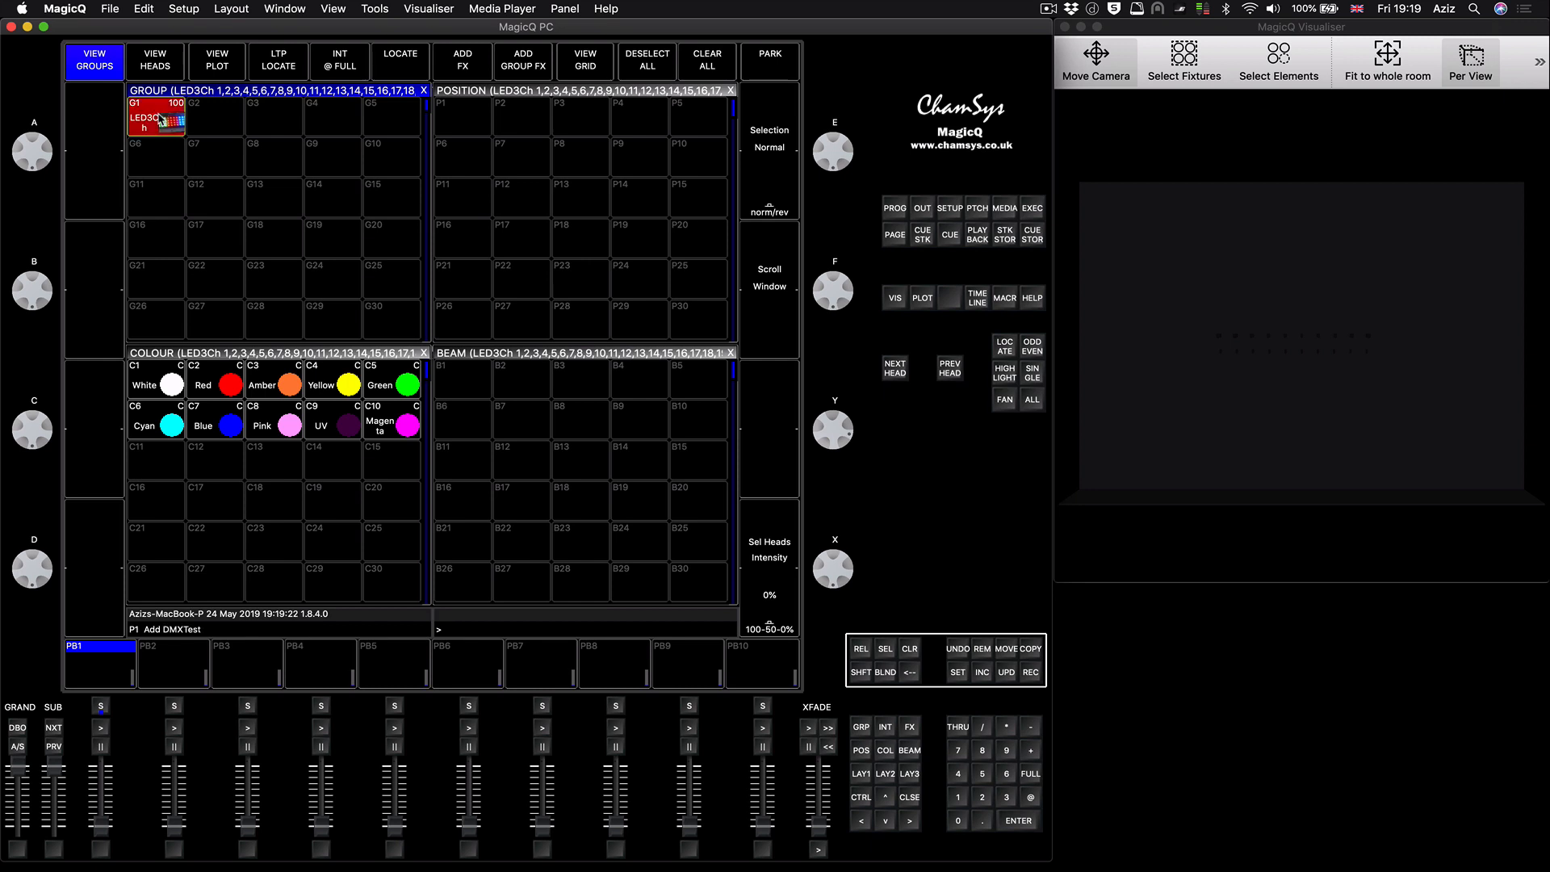
click(587, 67)
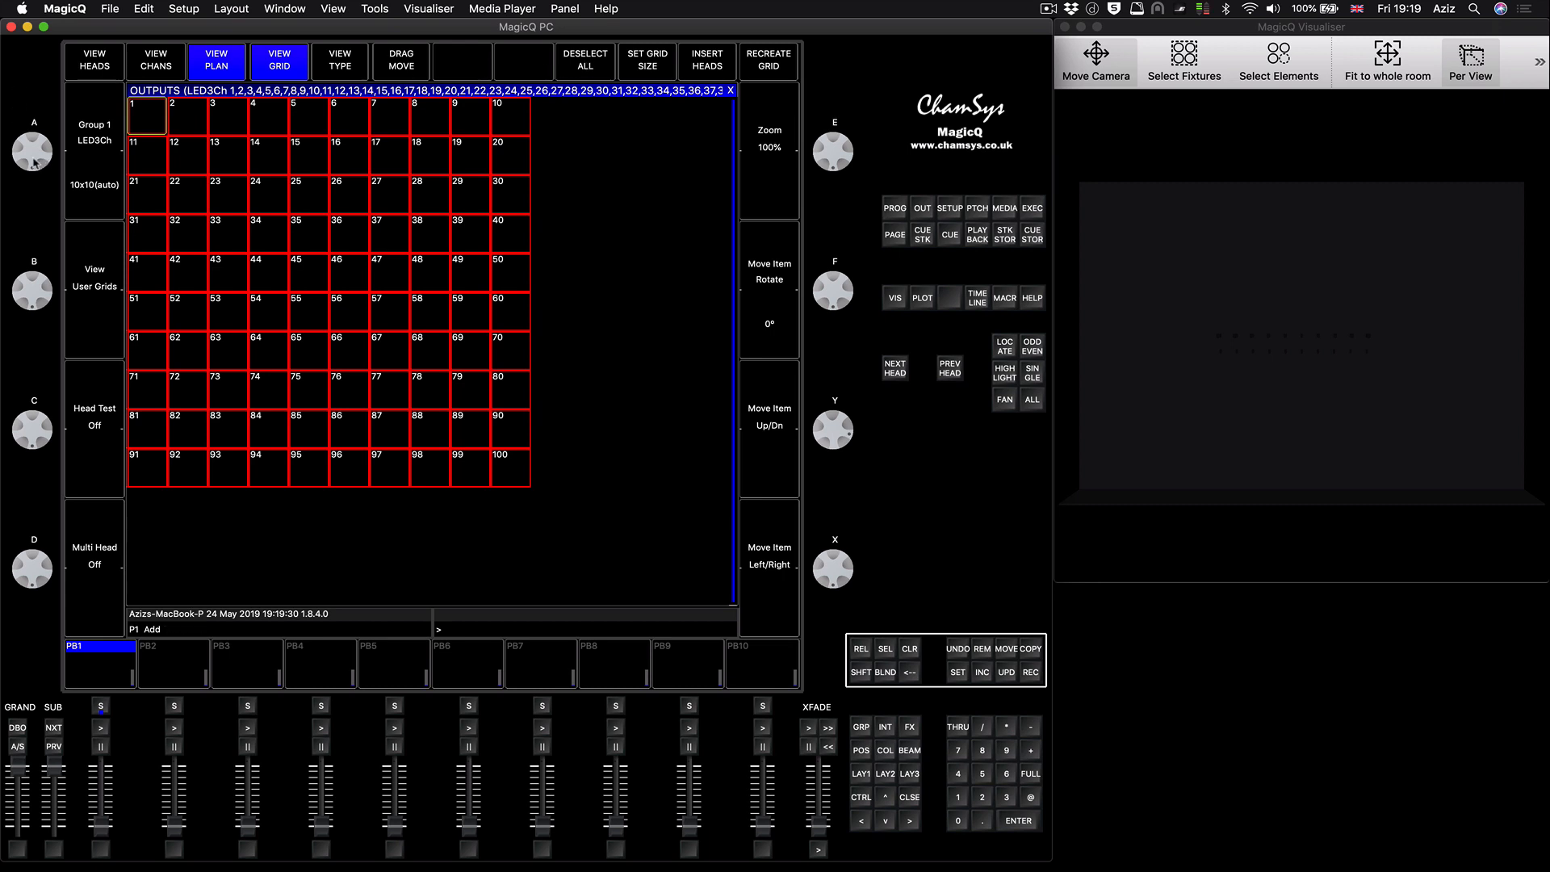
drag(38, 167, 41, 84)
drag(38, 152, 42, 123)
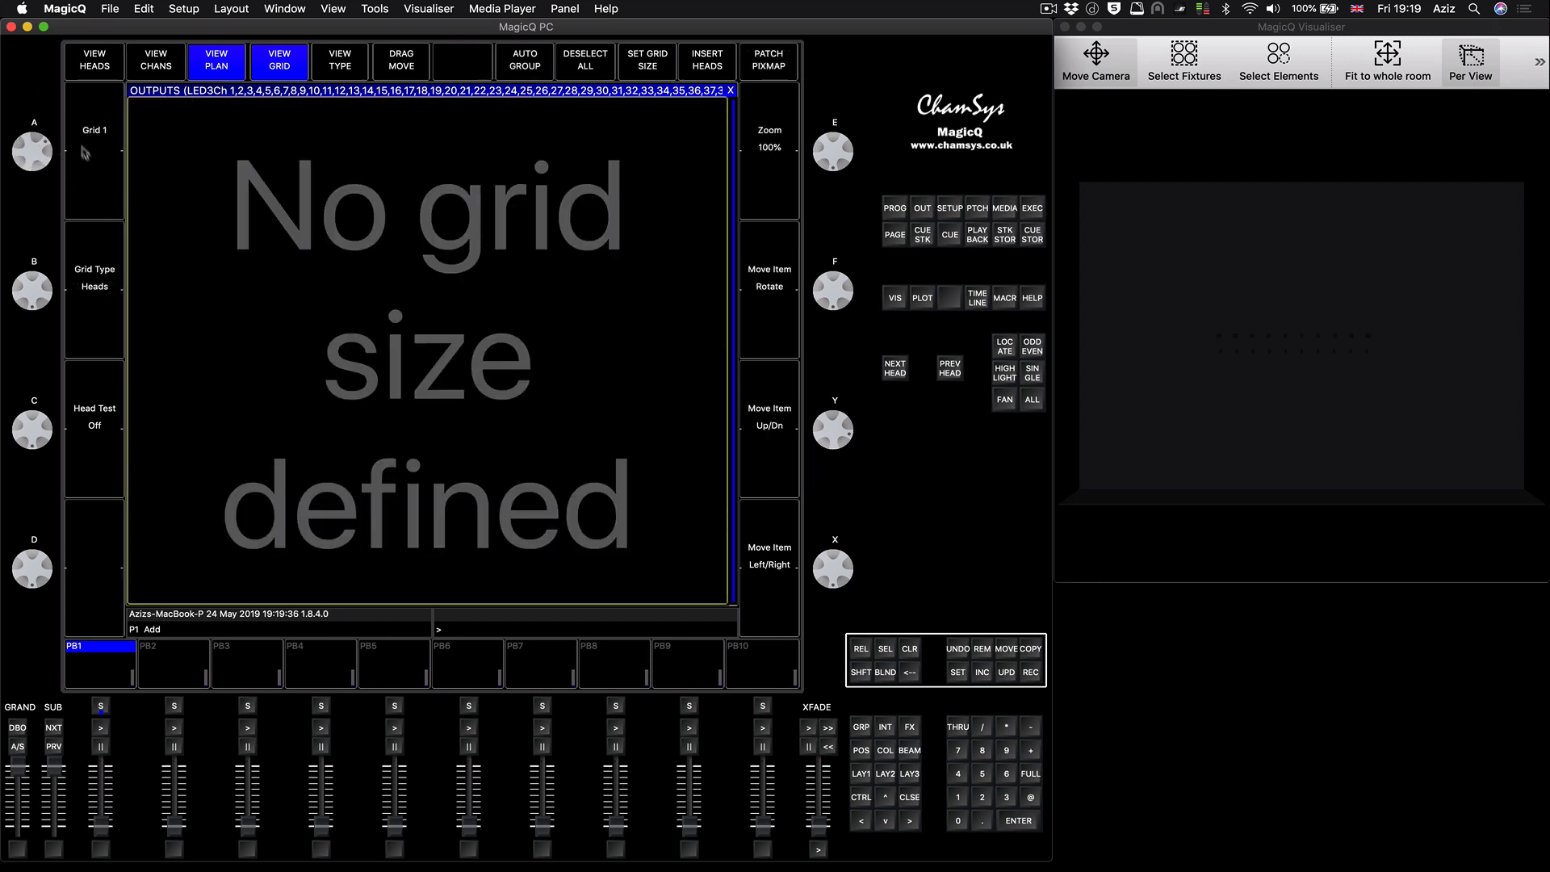
Step: Set the size of Grid 1 to 10/10 and insert the selected heads in the Horiz direction
click(645, 61)
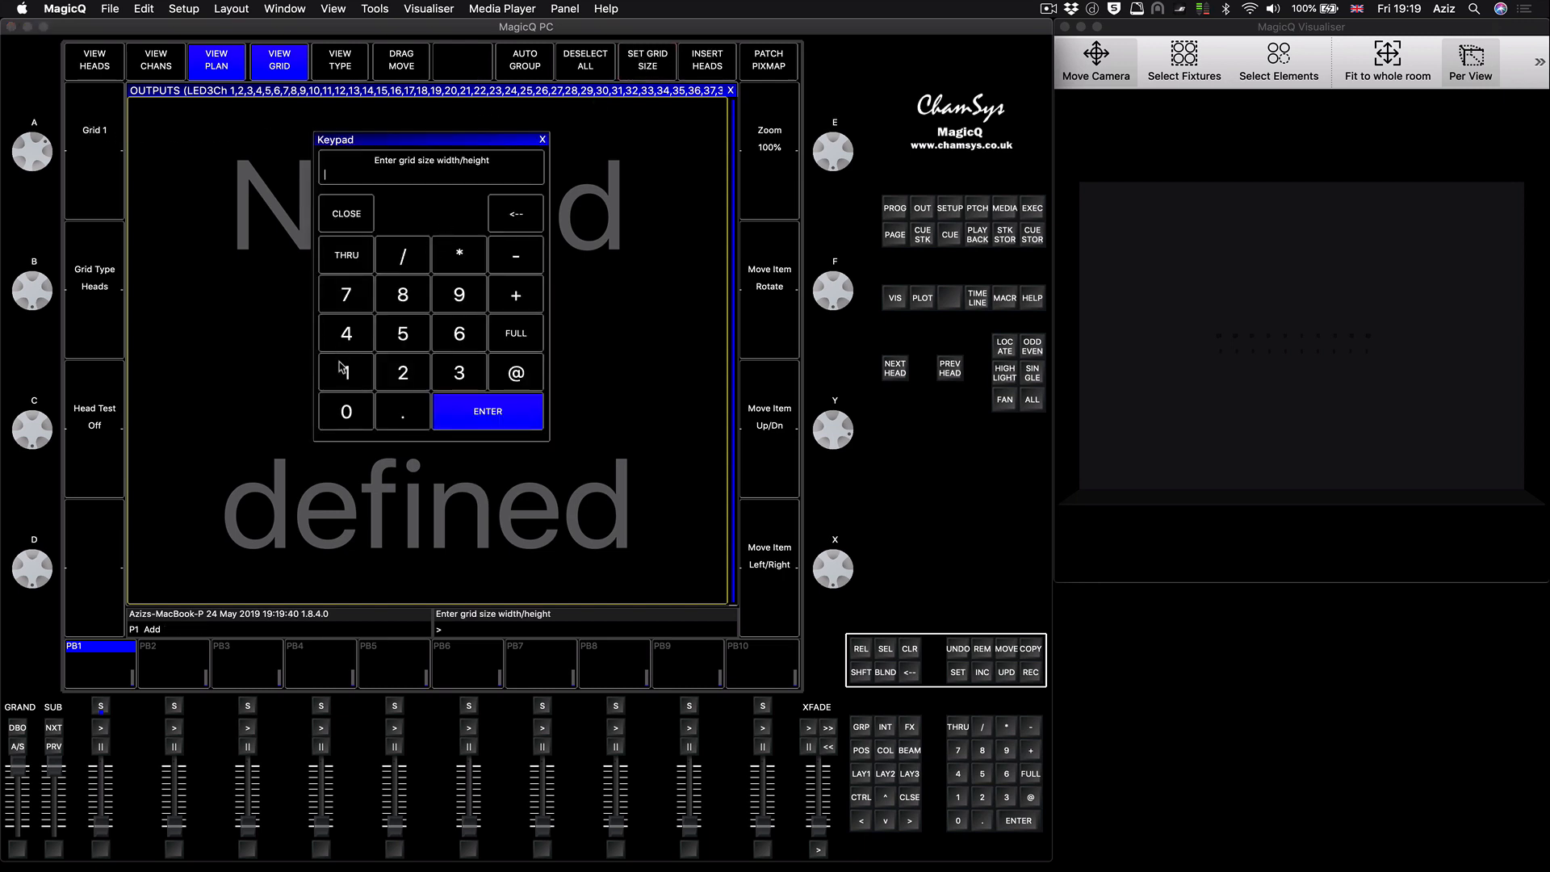
text(10)
click(400, 262)
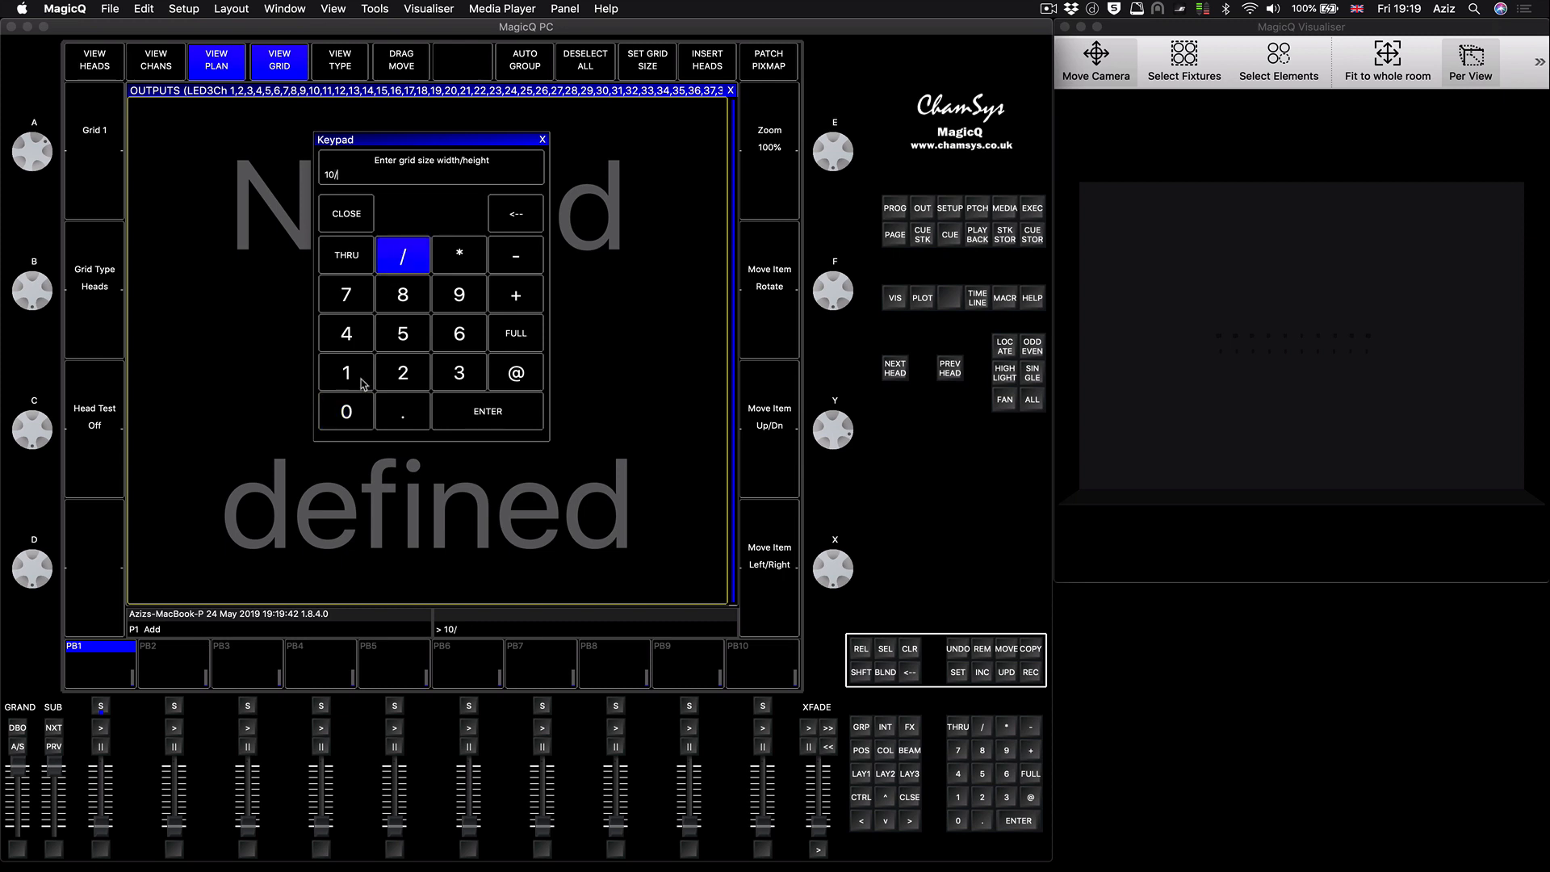
click(359, 381)
click(347, 413)
click(487, 411)
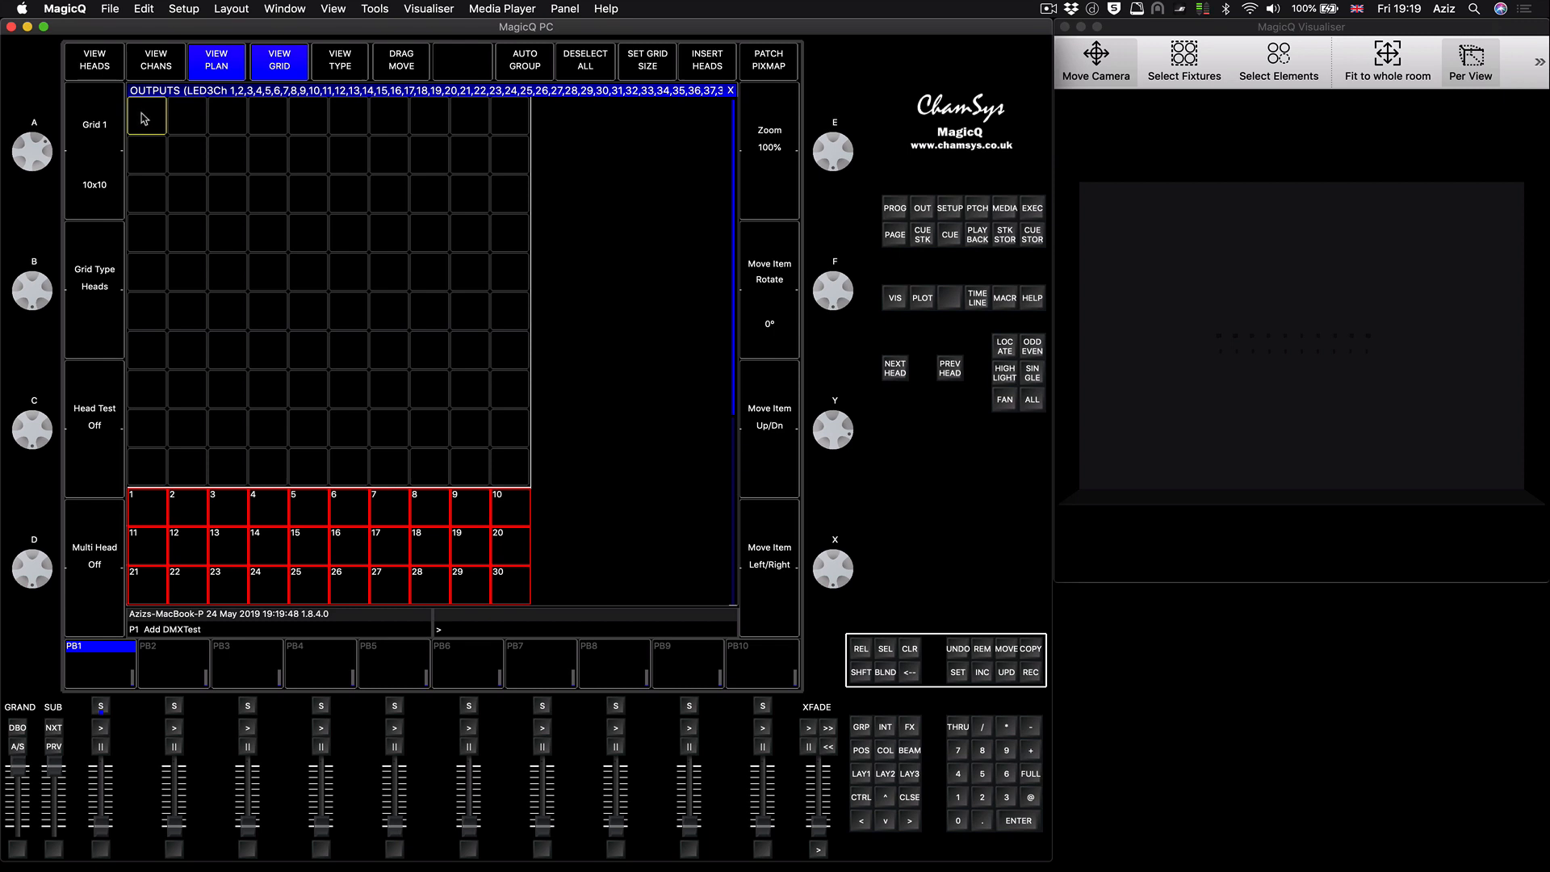
click(704, 66)
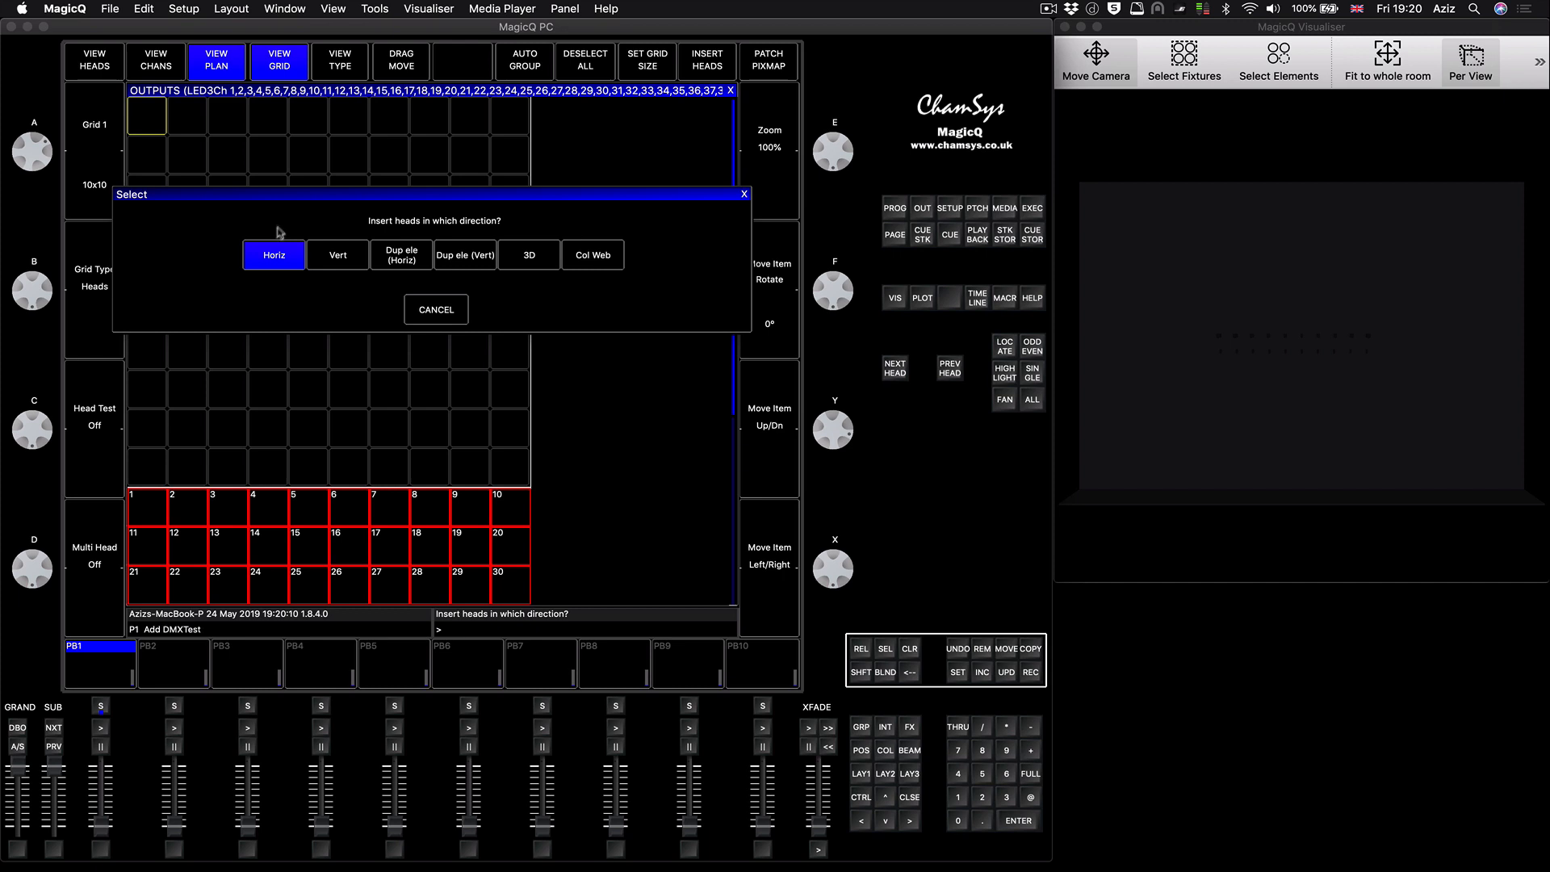
click(272, 260)
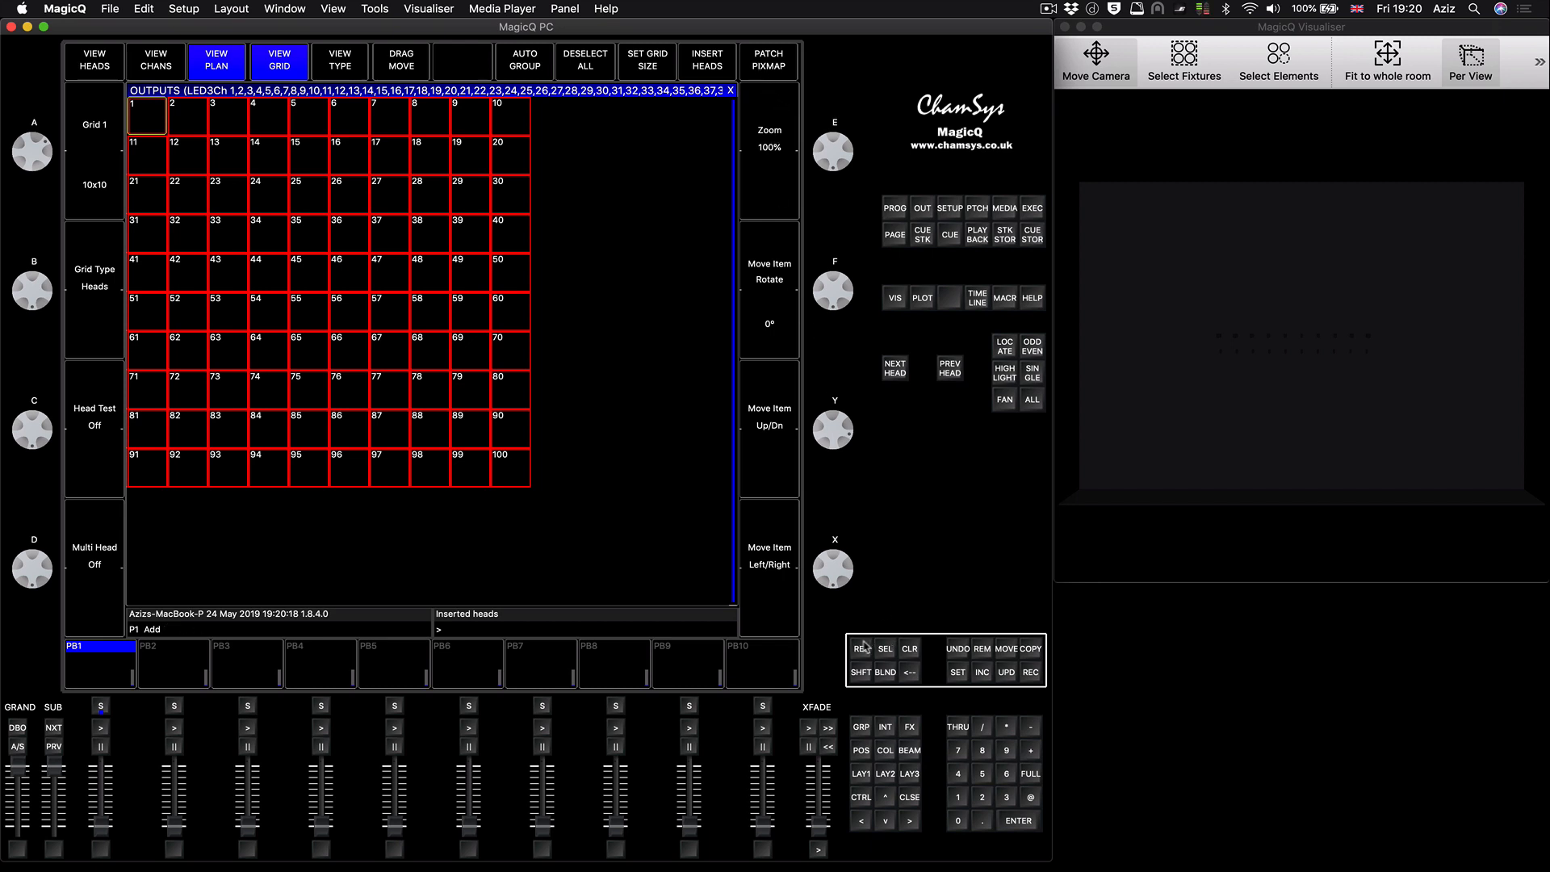
Step: Arrange the grid's heads in the visualiser with Back positioning and a horizontal/vertical spacing of .2/.2
click(860, 673)
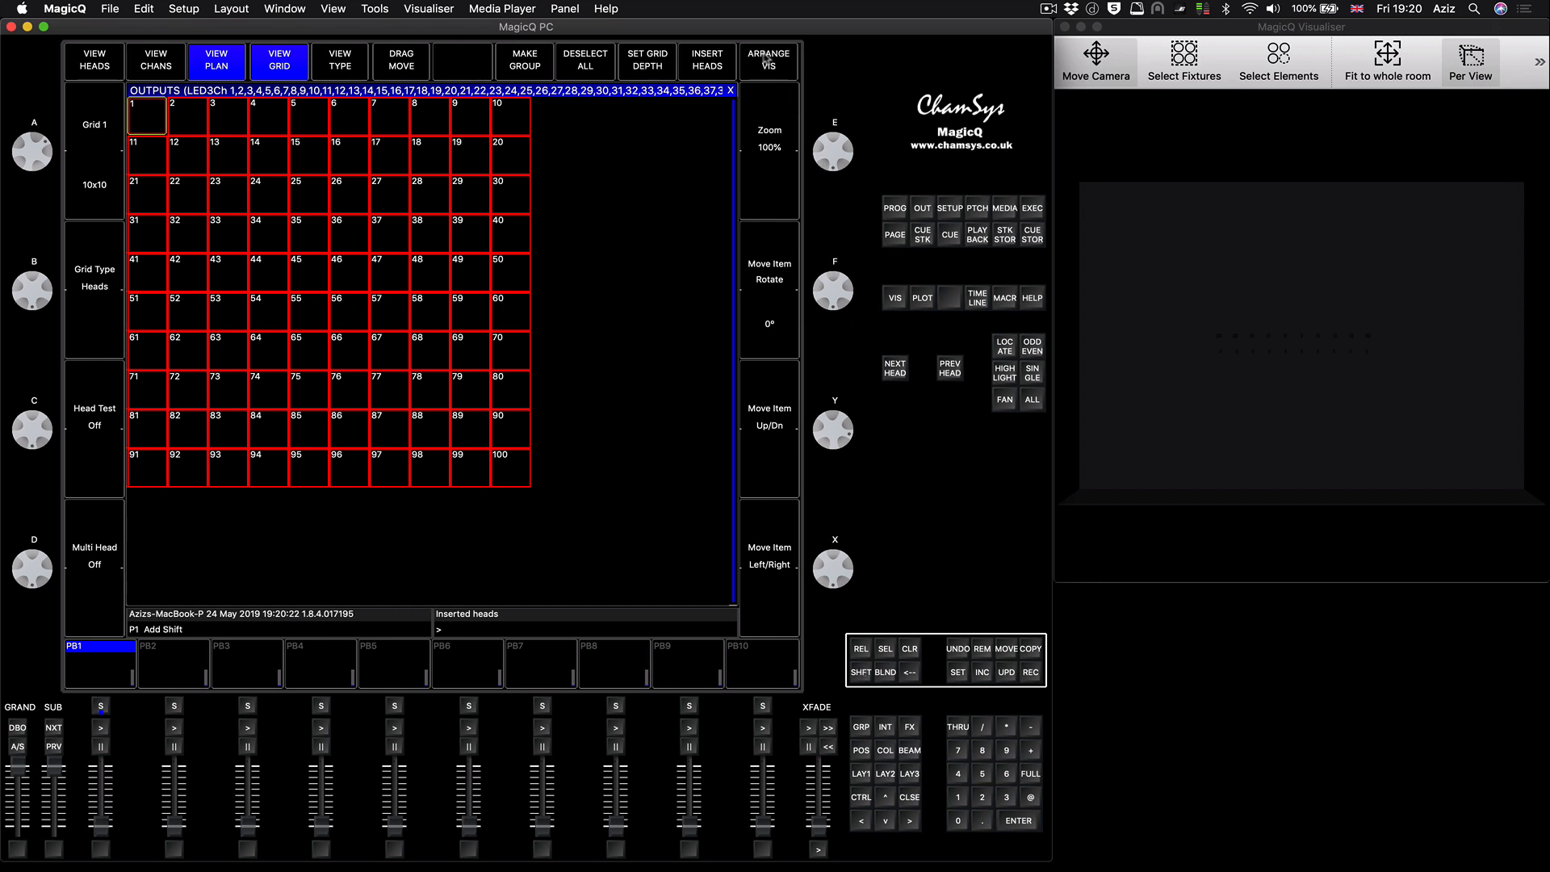
click(768, 62)
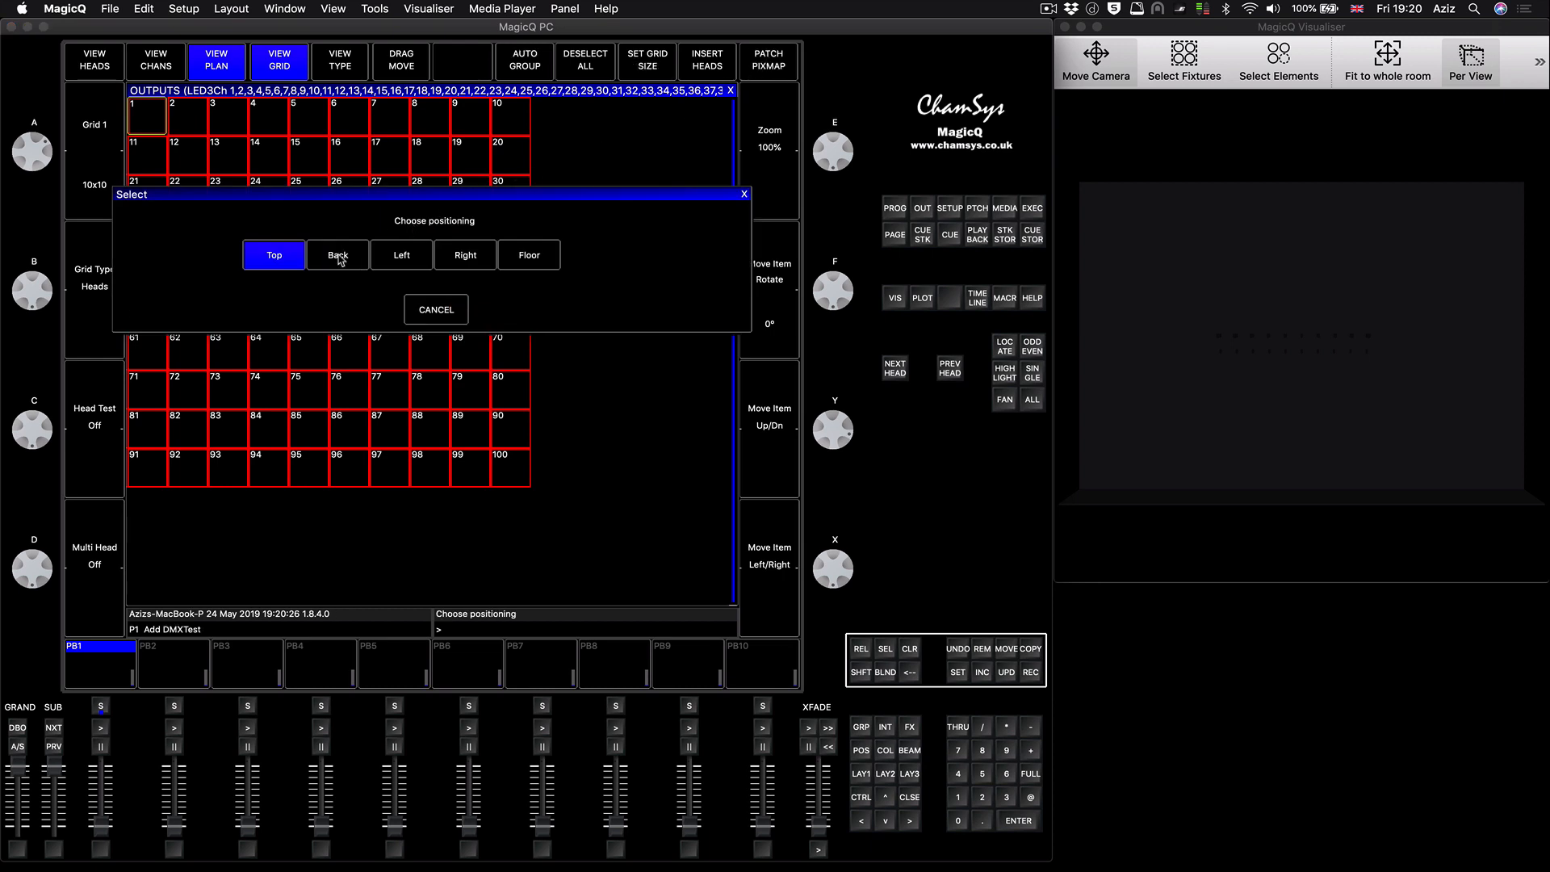
click(338, 256)
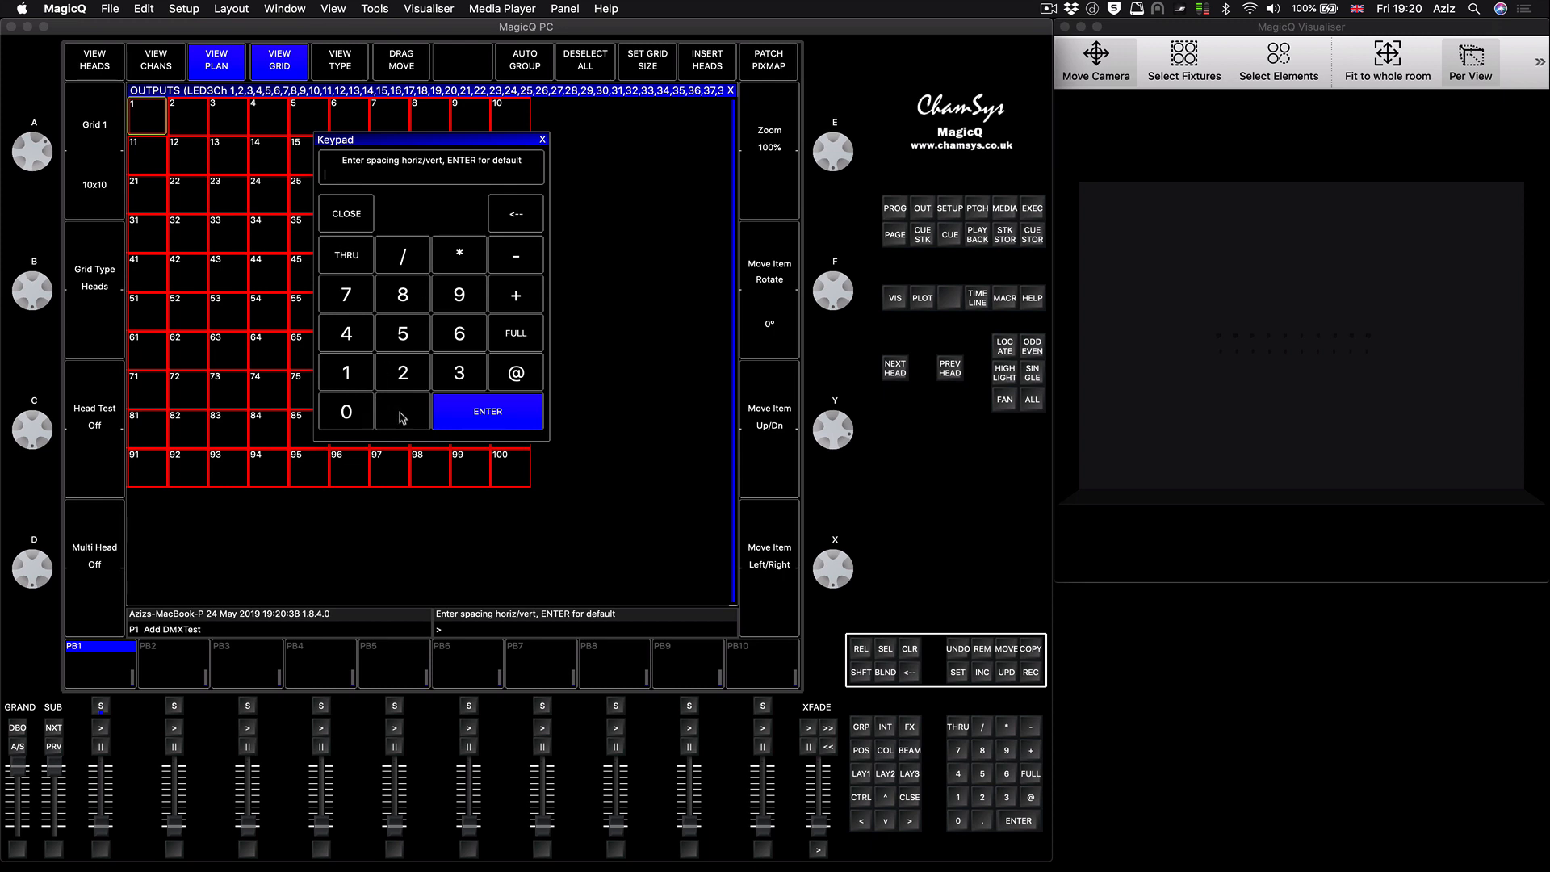
click(402, 418)
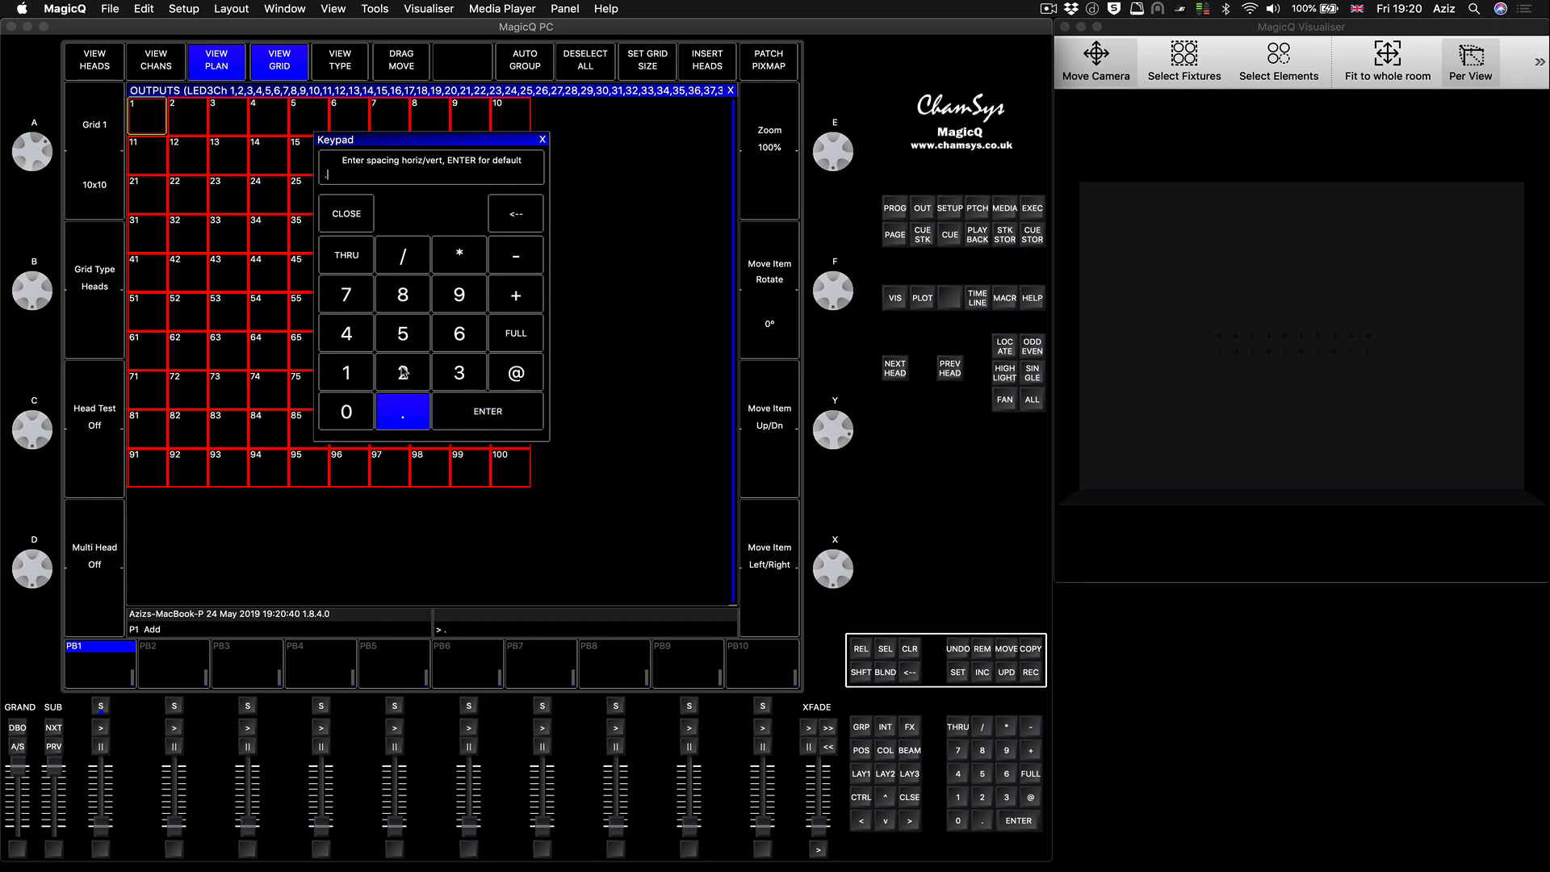
click(402, 372)
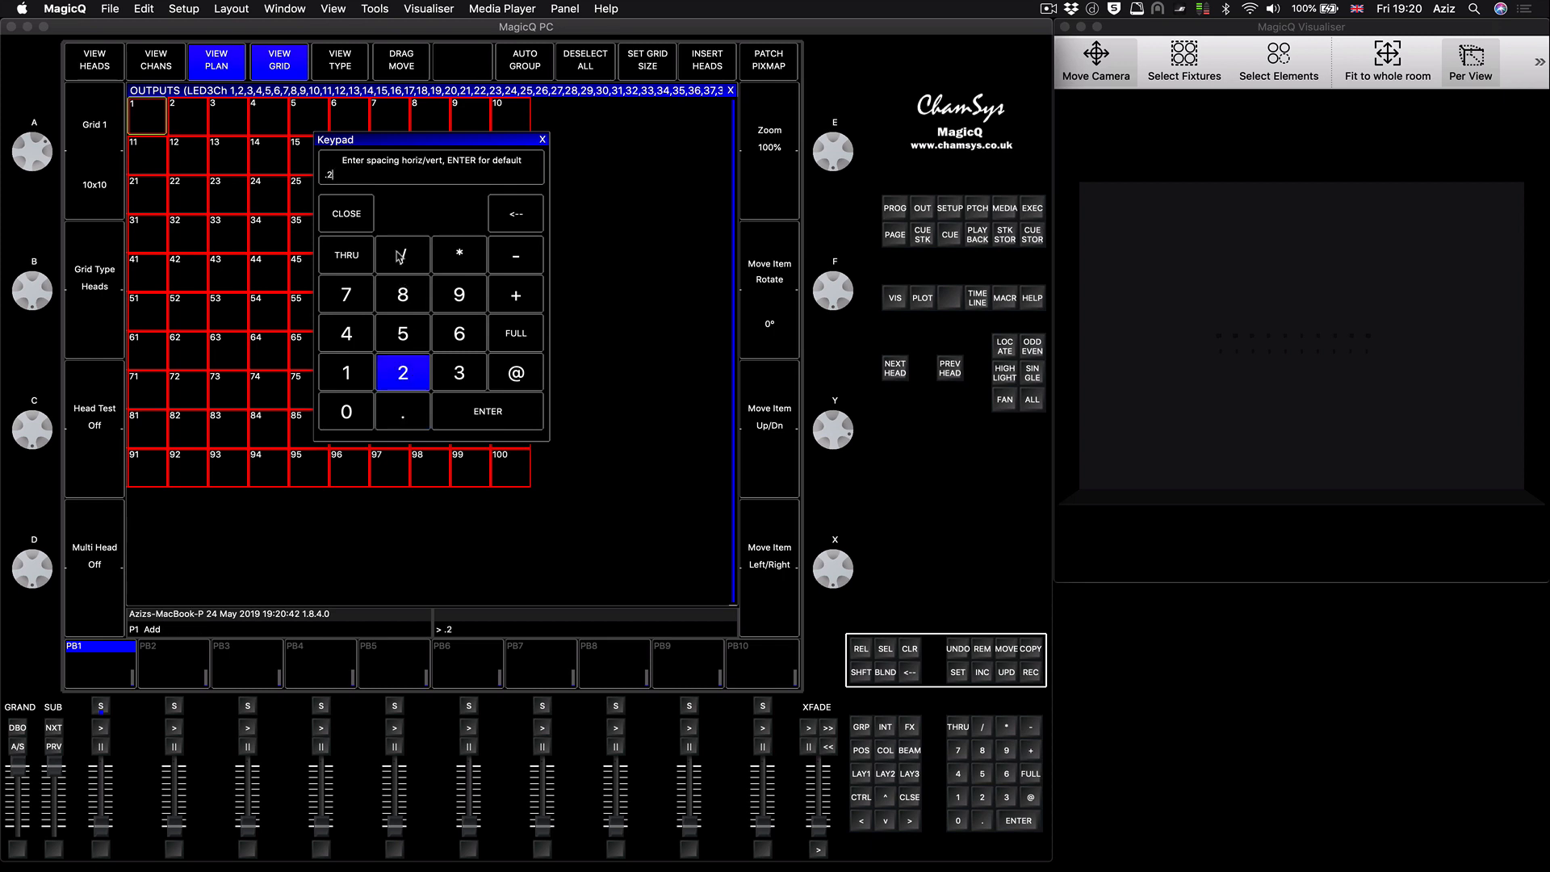
click(402, 256)
click(399, 412)
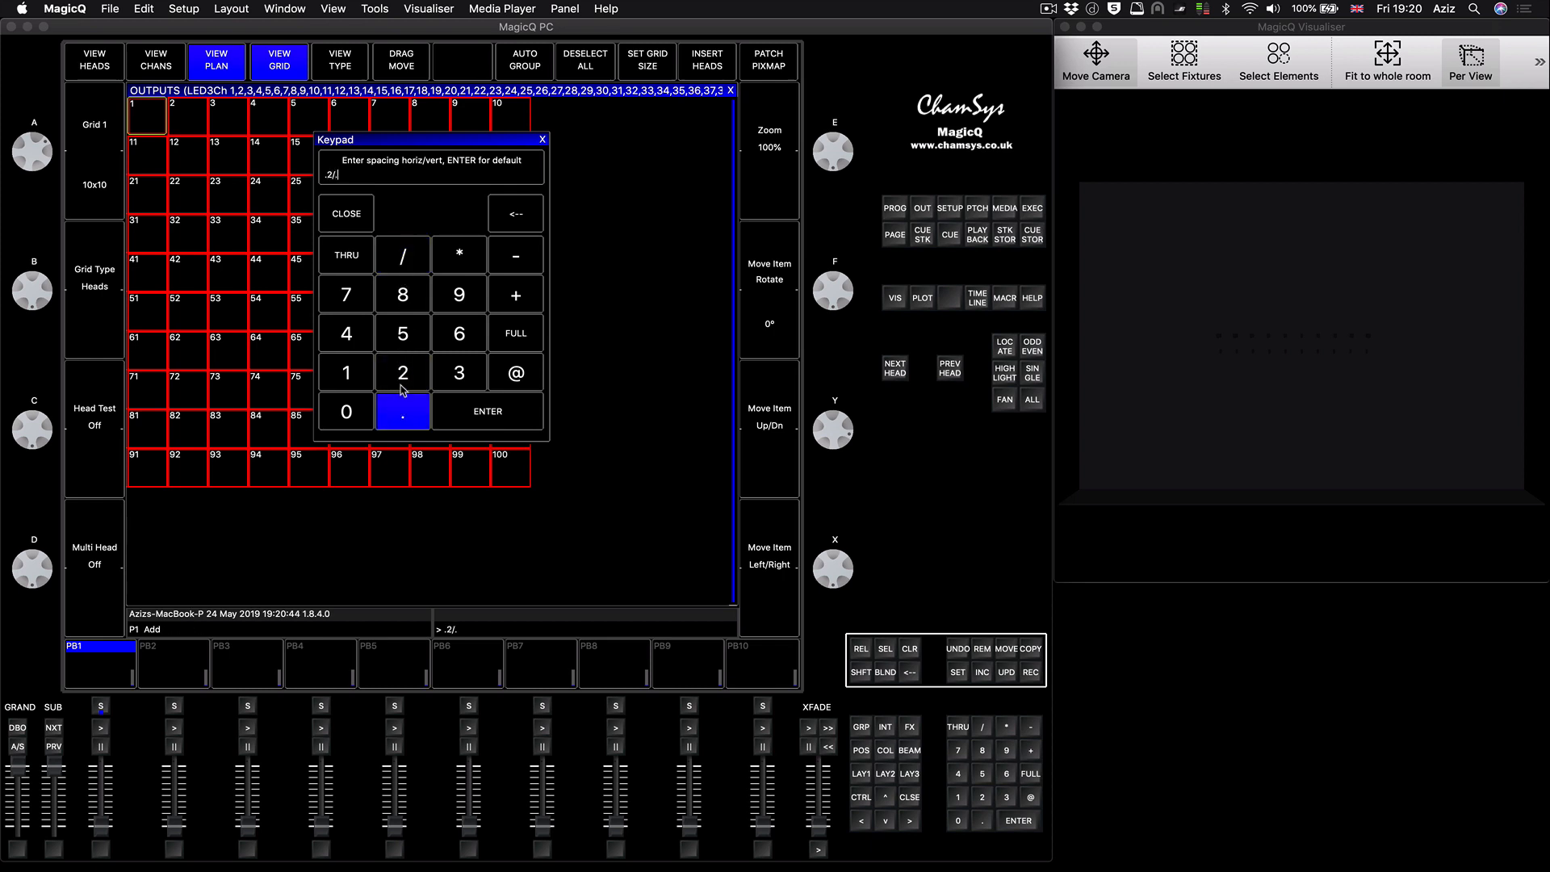
click(403, 375)
click(479, 414)
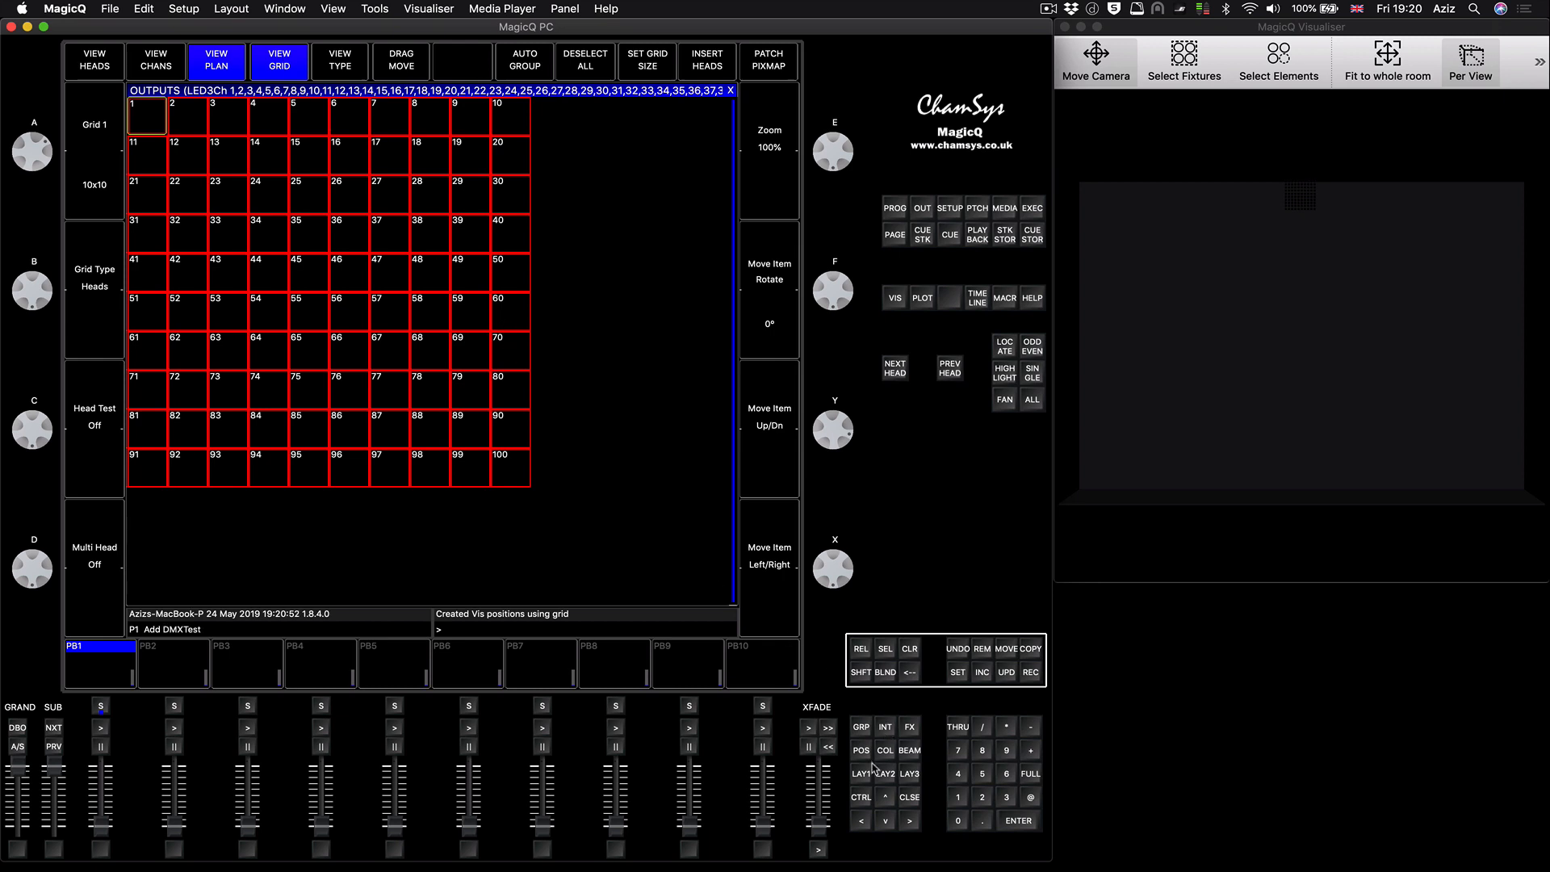
Step: Lower the selected LED3Ch heads to a Y position of 11.00 in the visualiser patch, and clear the programmer
click(976, 208)
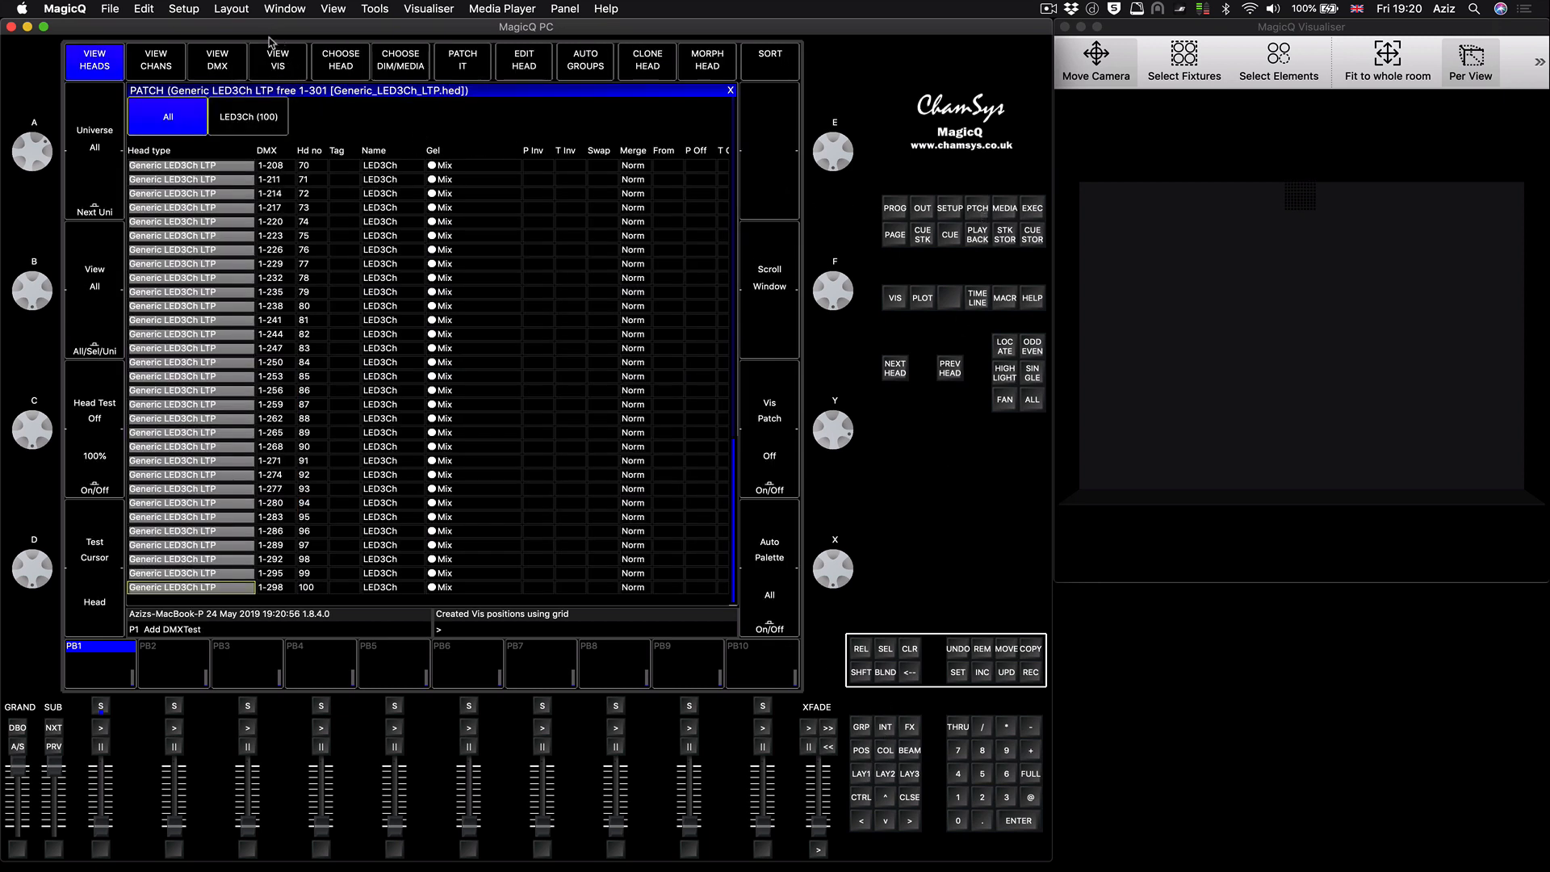
click(275, 63)
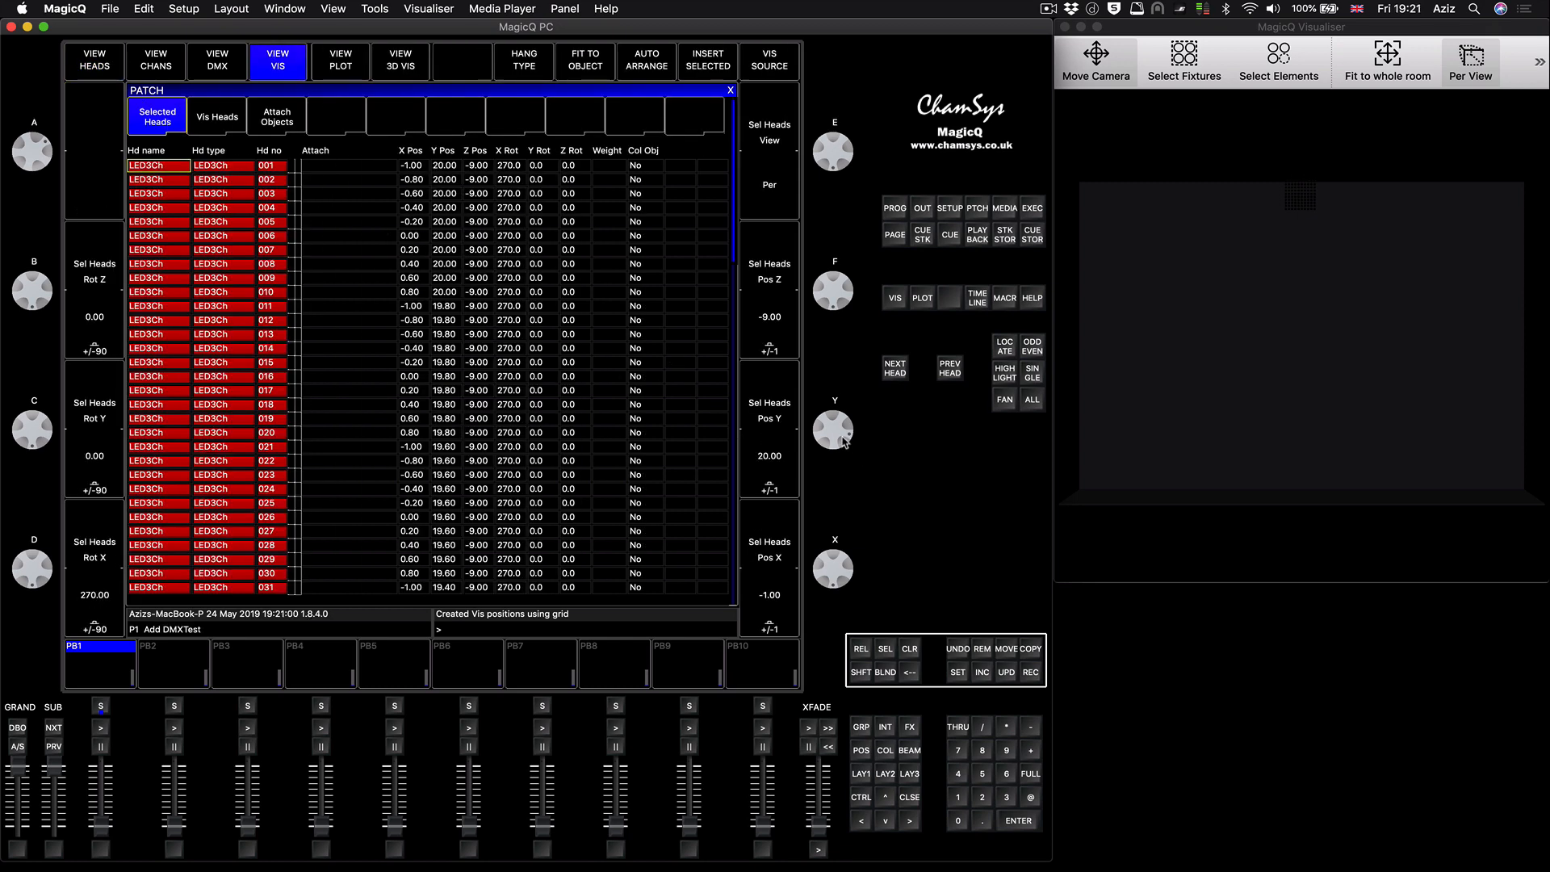
mouse_move(842, 436)
mouse_down()
mouse_move(845, 394)
mouse_move(845, 446)
mouse_move(846, 397)
mouse_move(846, 415)
mouse_up()
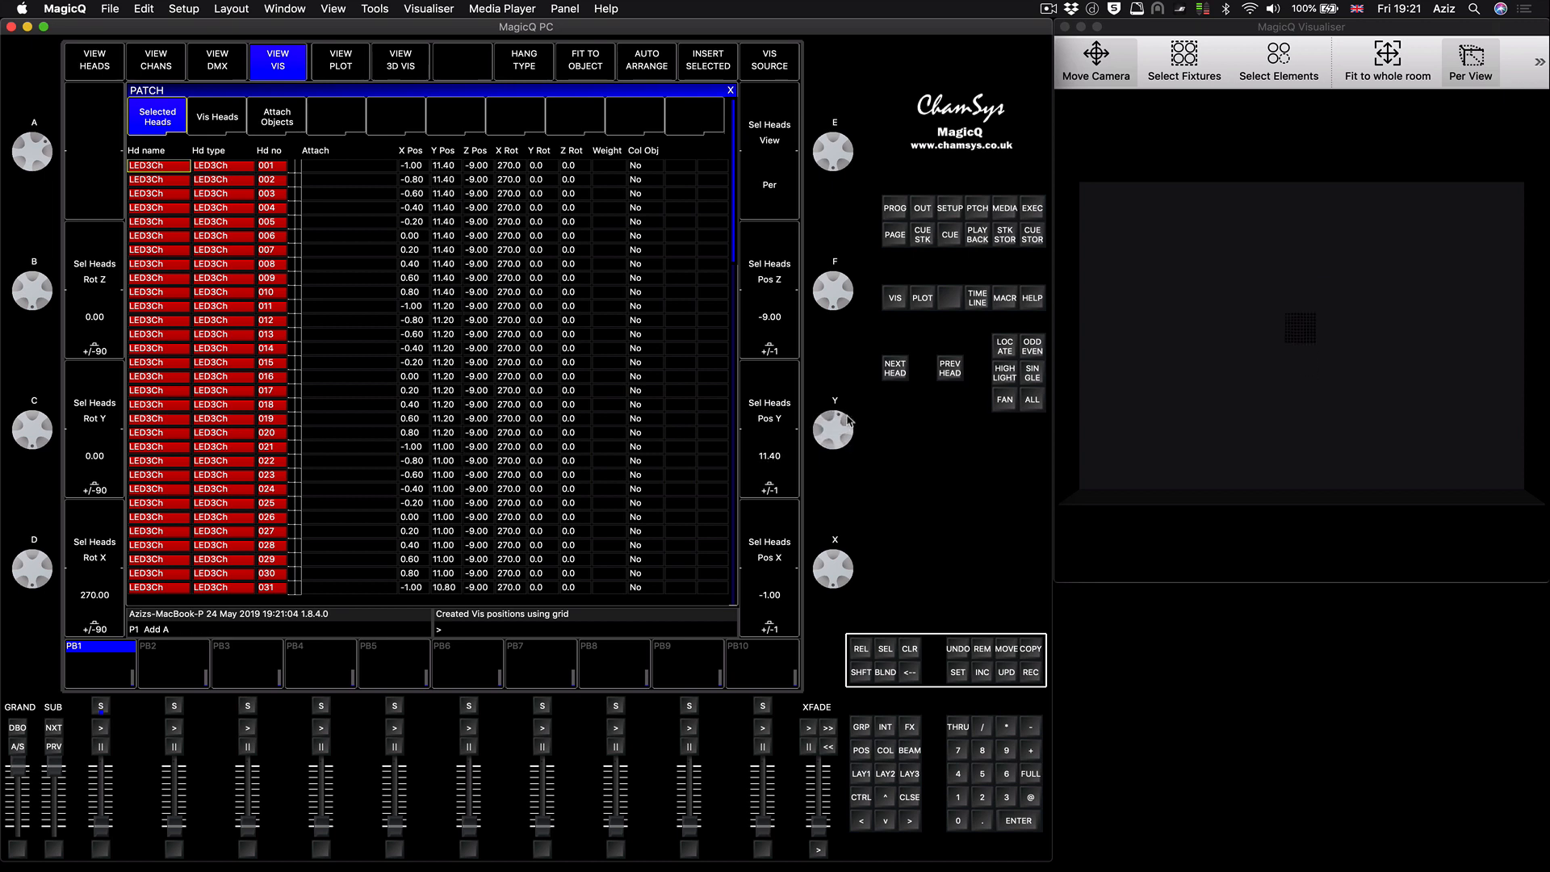
scroll(1320, 333, up, 5)
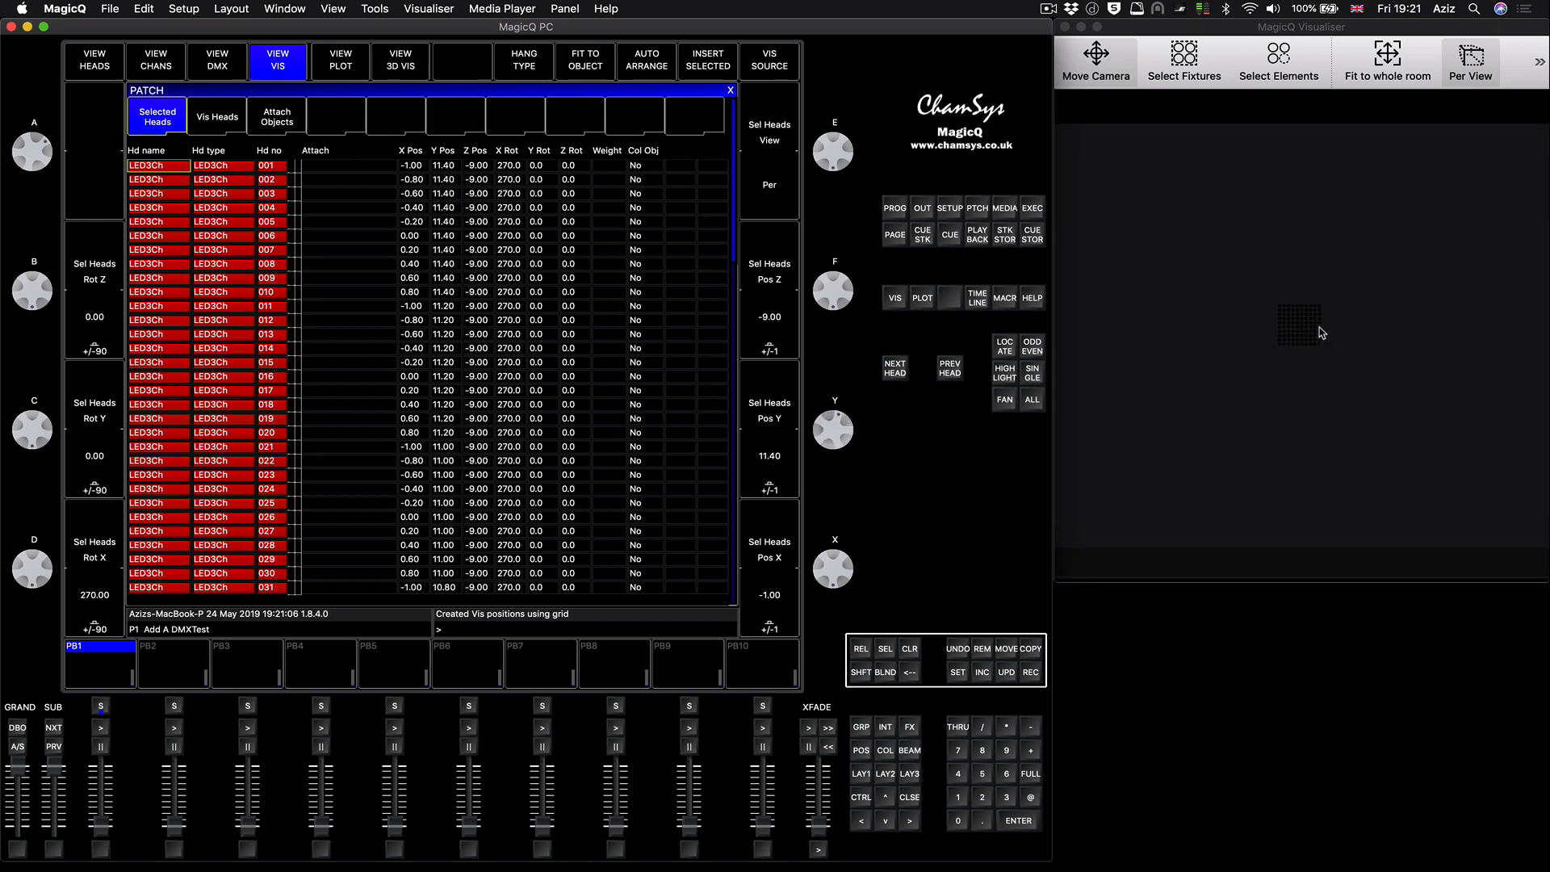
scroll(1320, 332, up, 10)
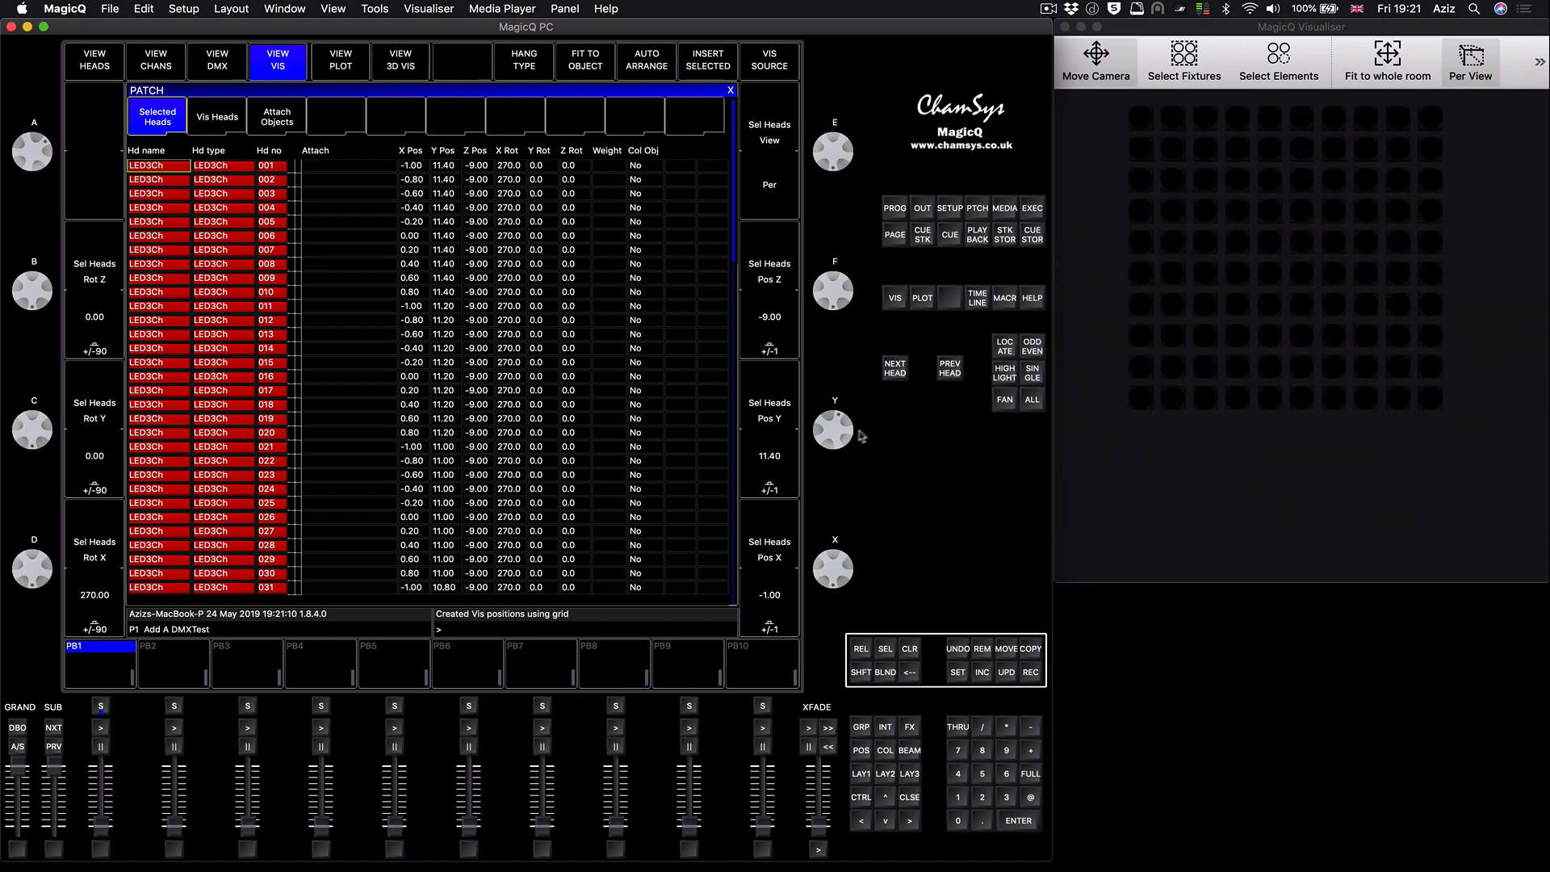
scroll(851, 436, down, 4)
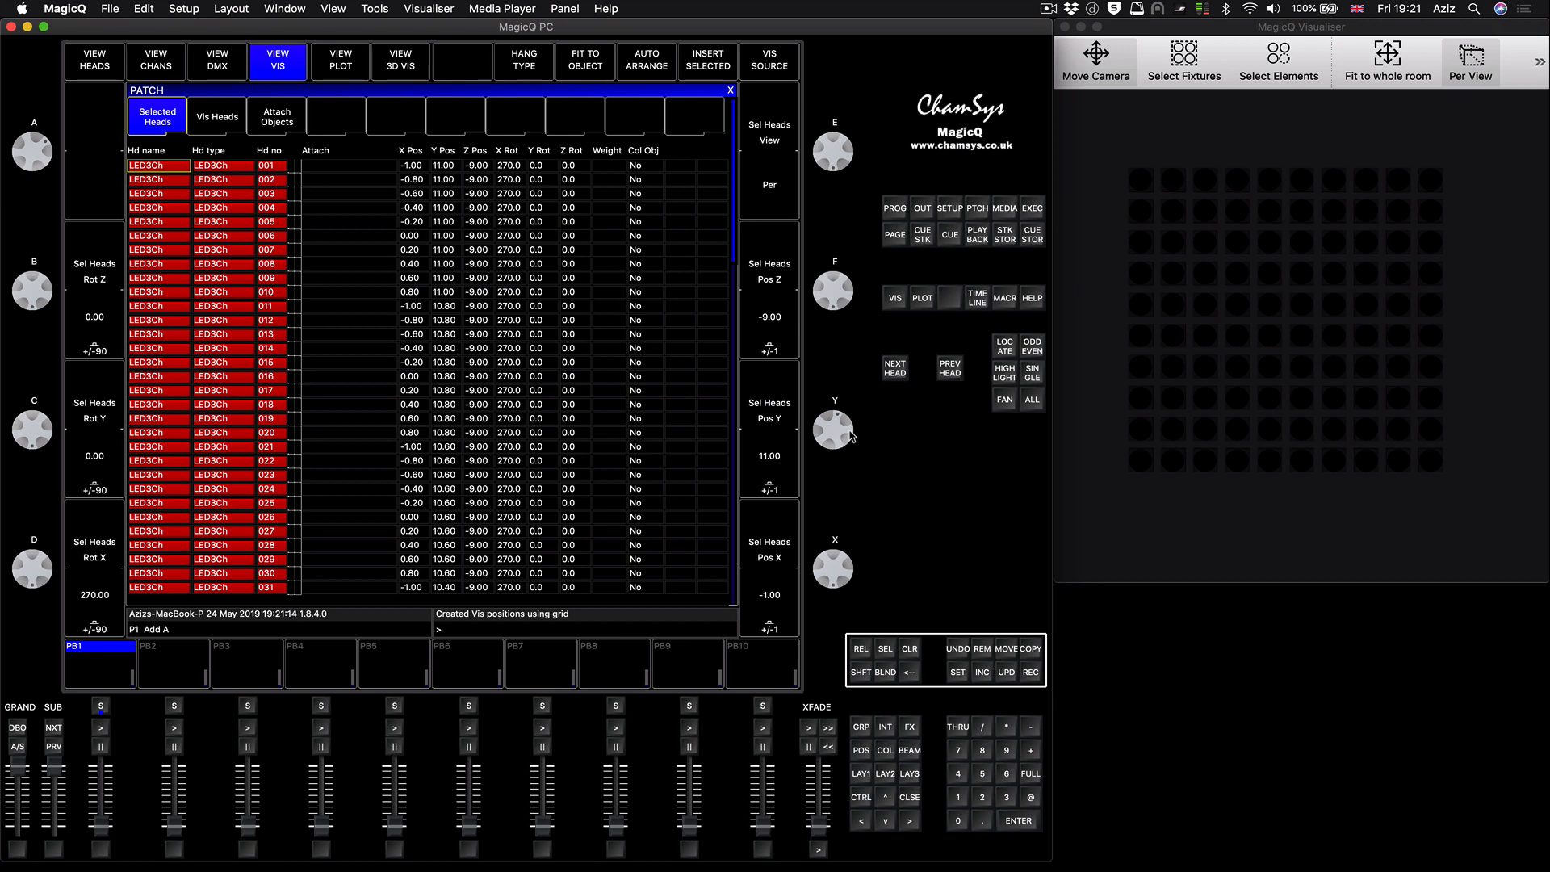
click(861, 775)
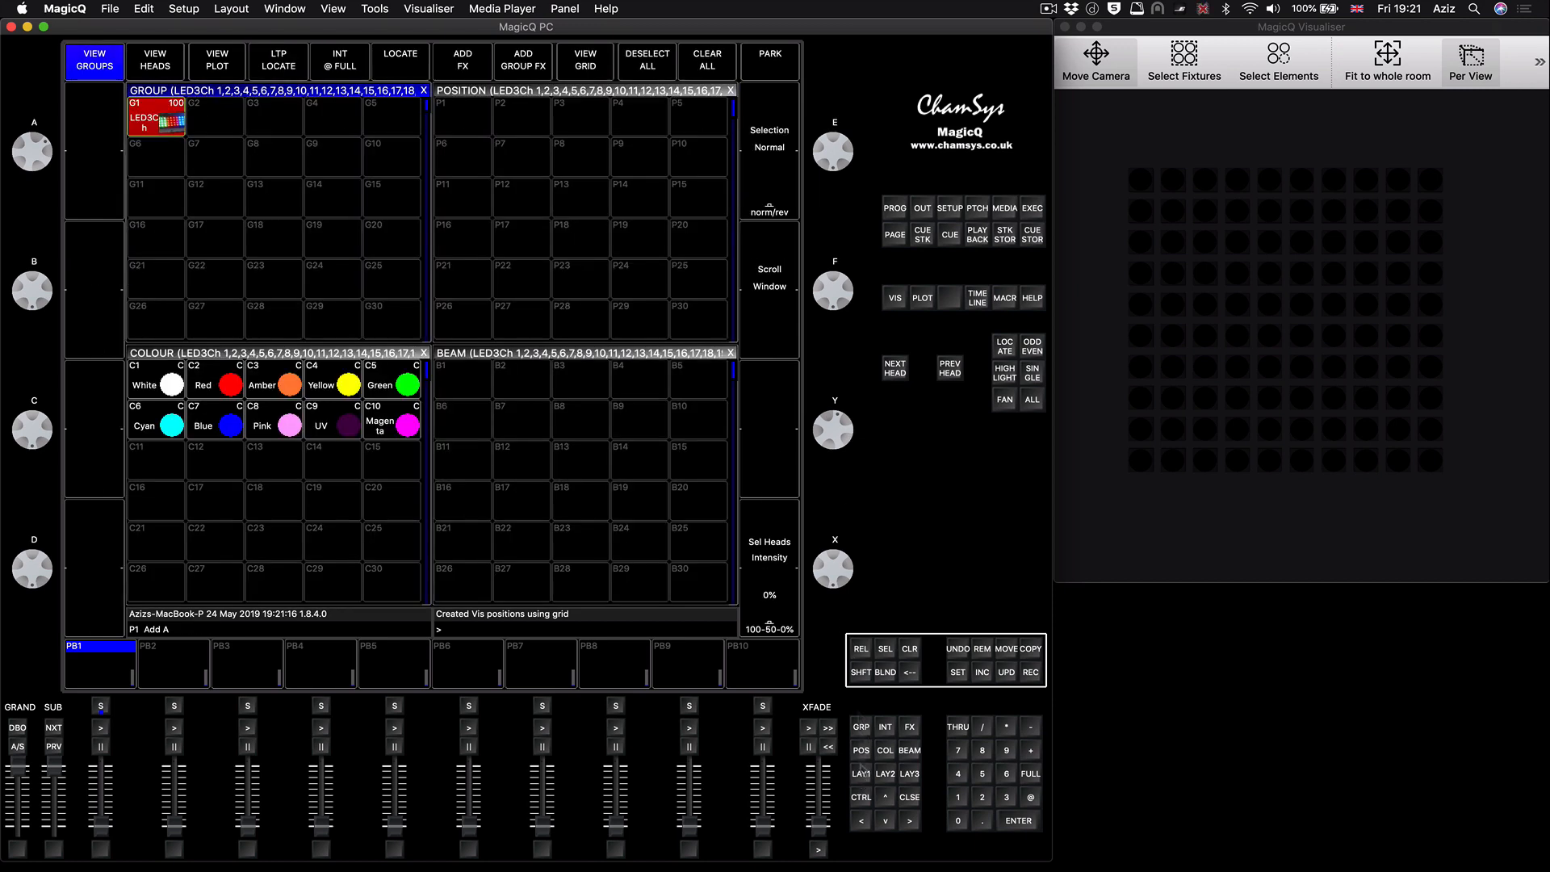
click(915, 650)
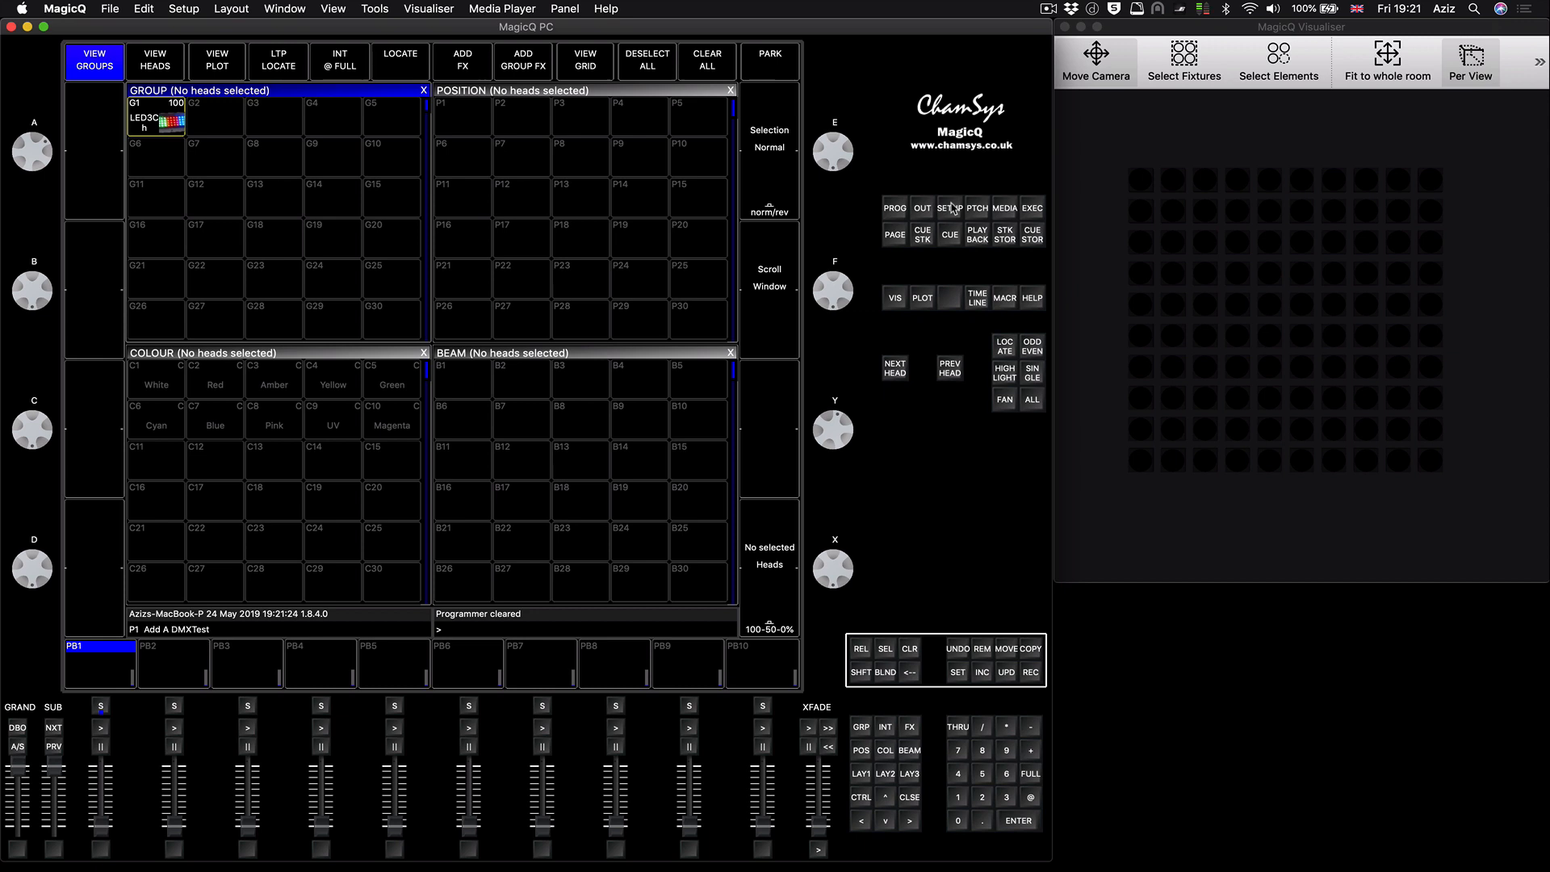
Step: Set the console's IP address to 2.0.0.150 in the network settings
click(953, 208)
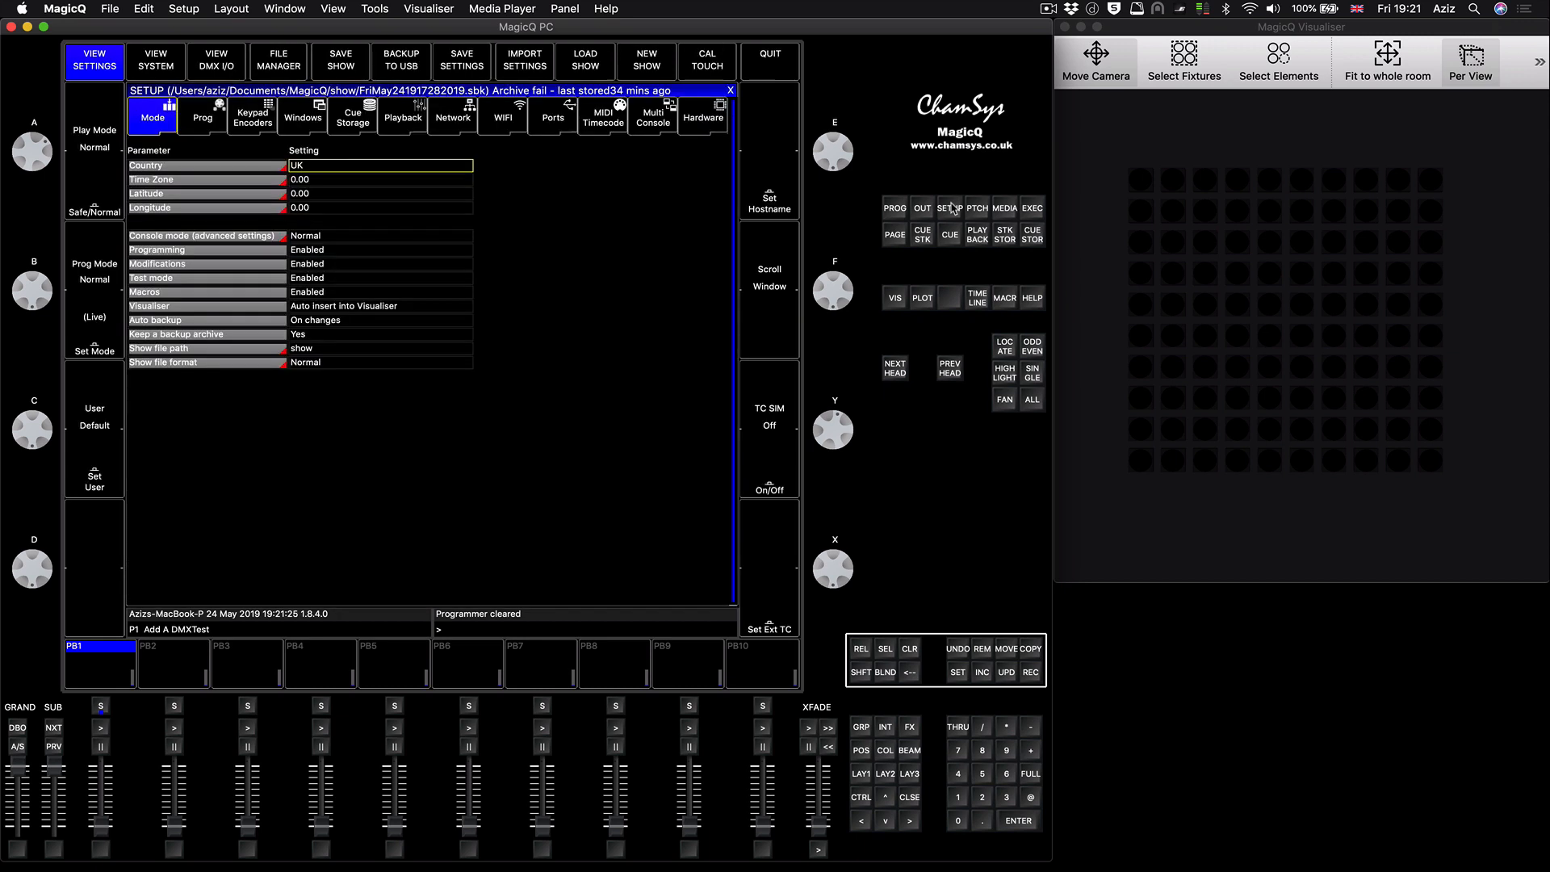
click(466, 120)
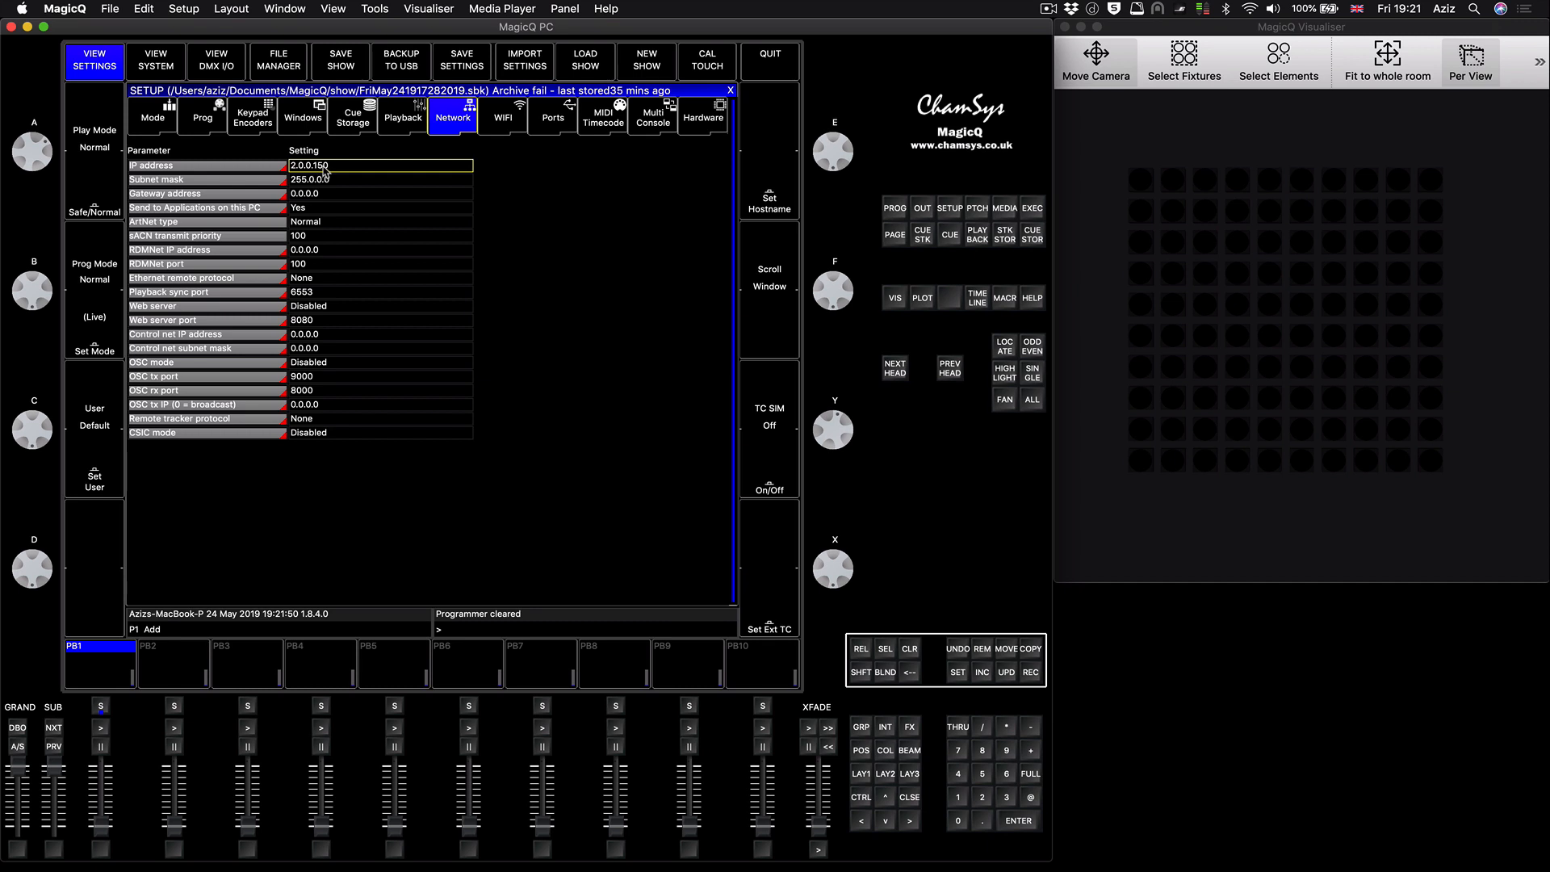
click(324, 169)
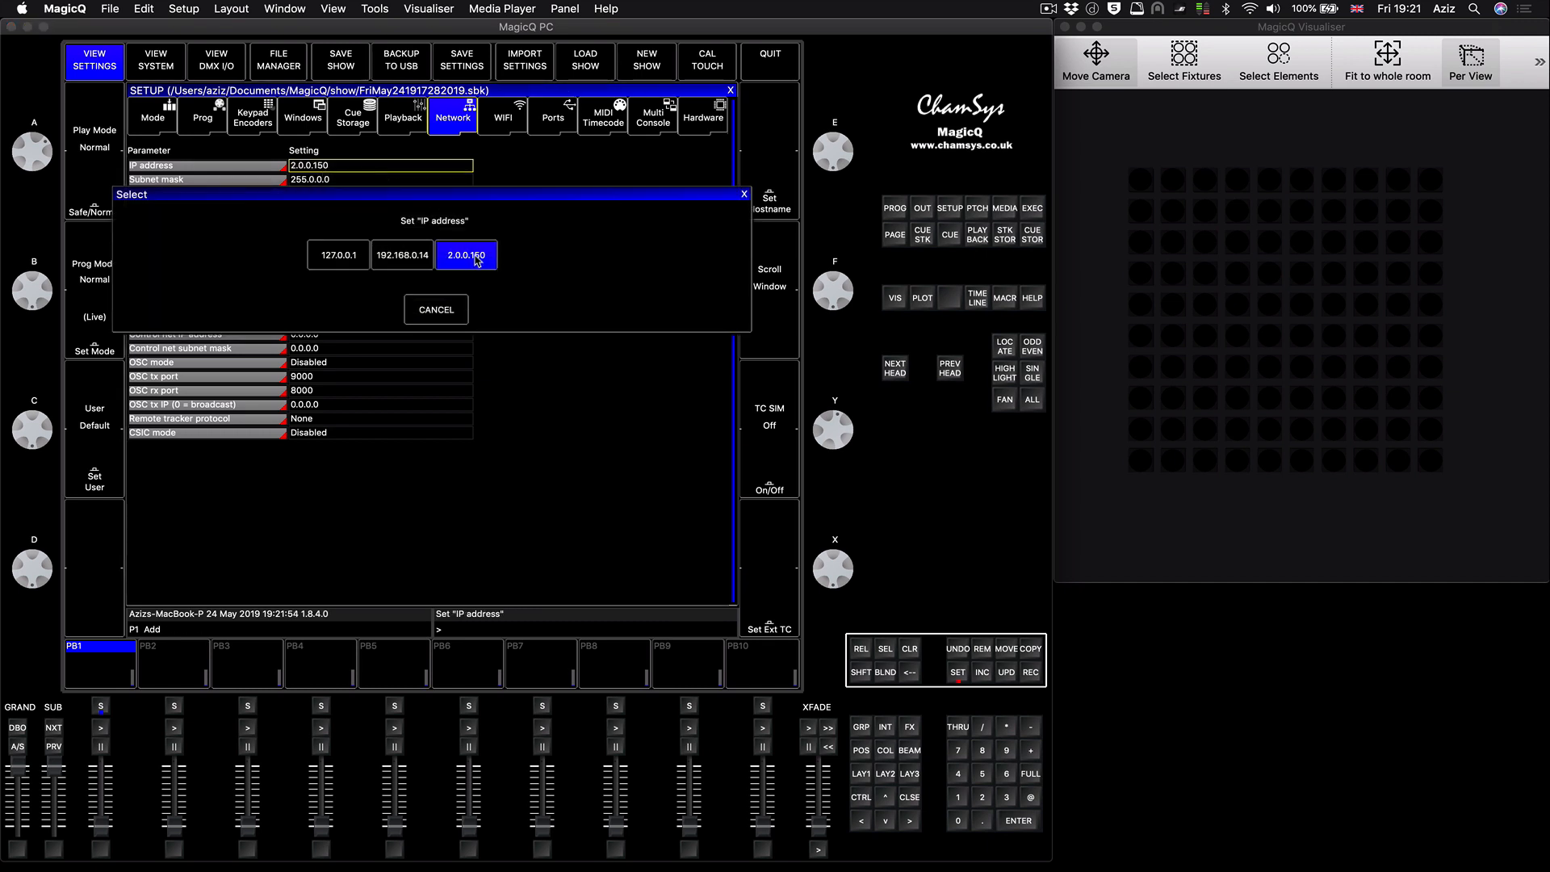
click(477, 259)
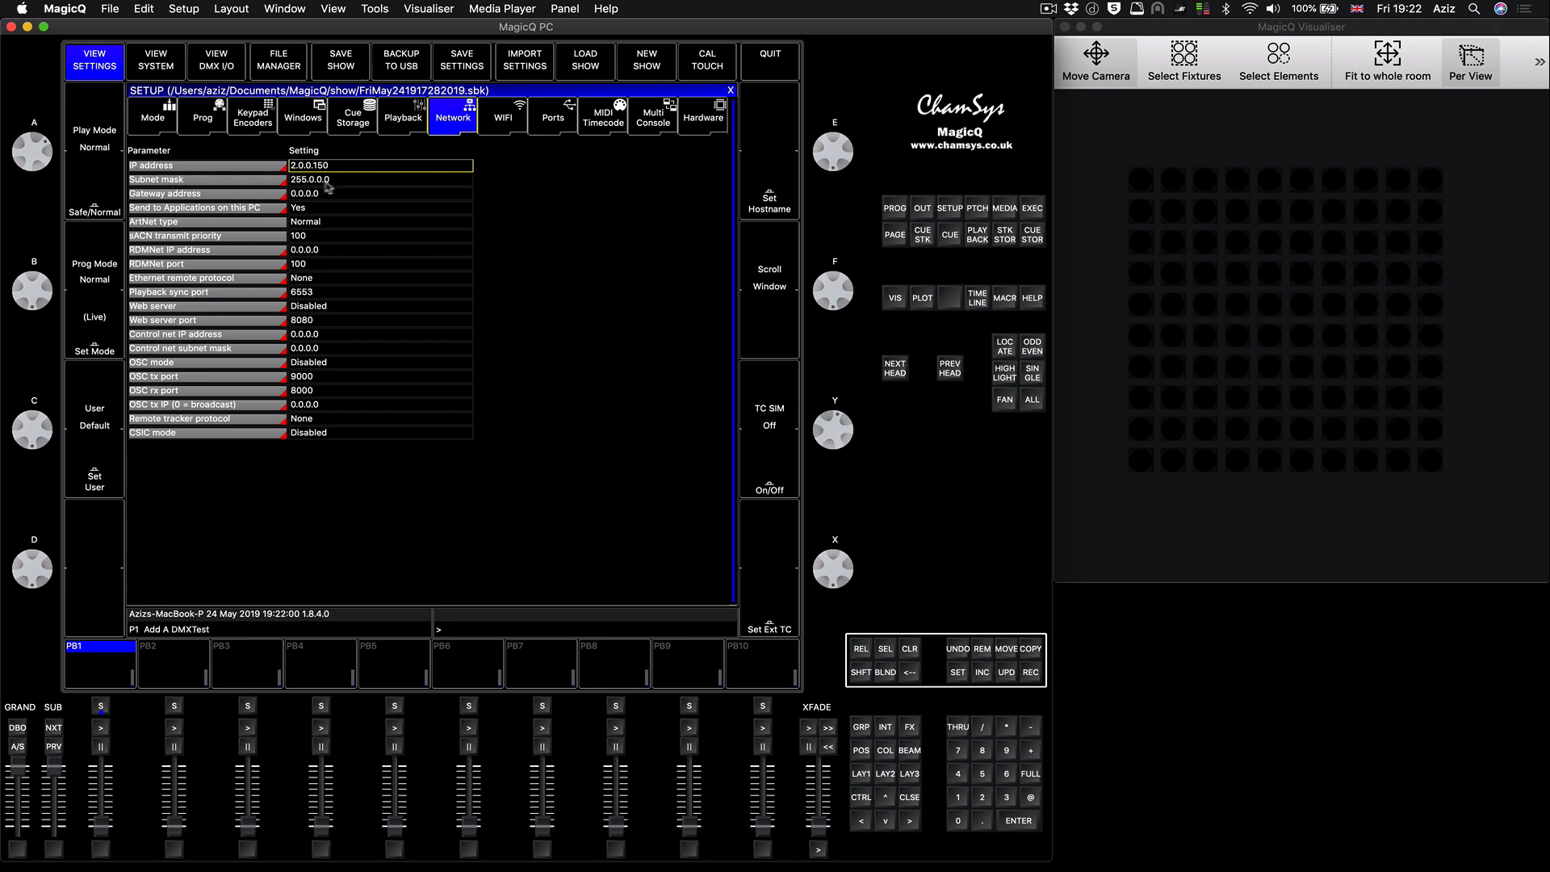
Step: Set the test type of universes 1 to 4 to Input in the DMX I/O setup
click(217, 62)
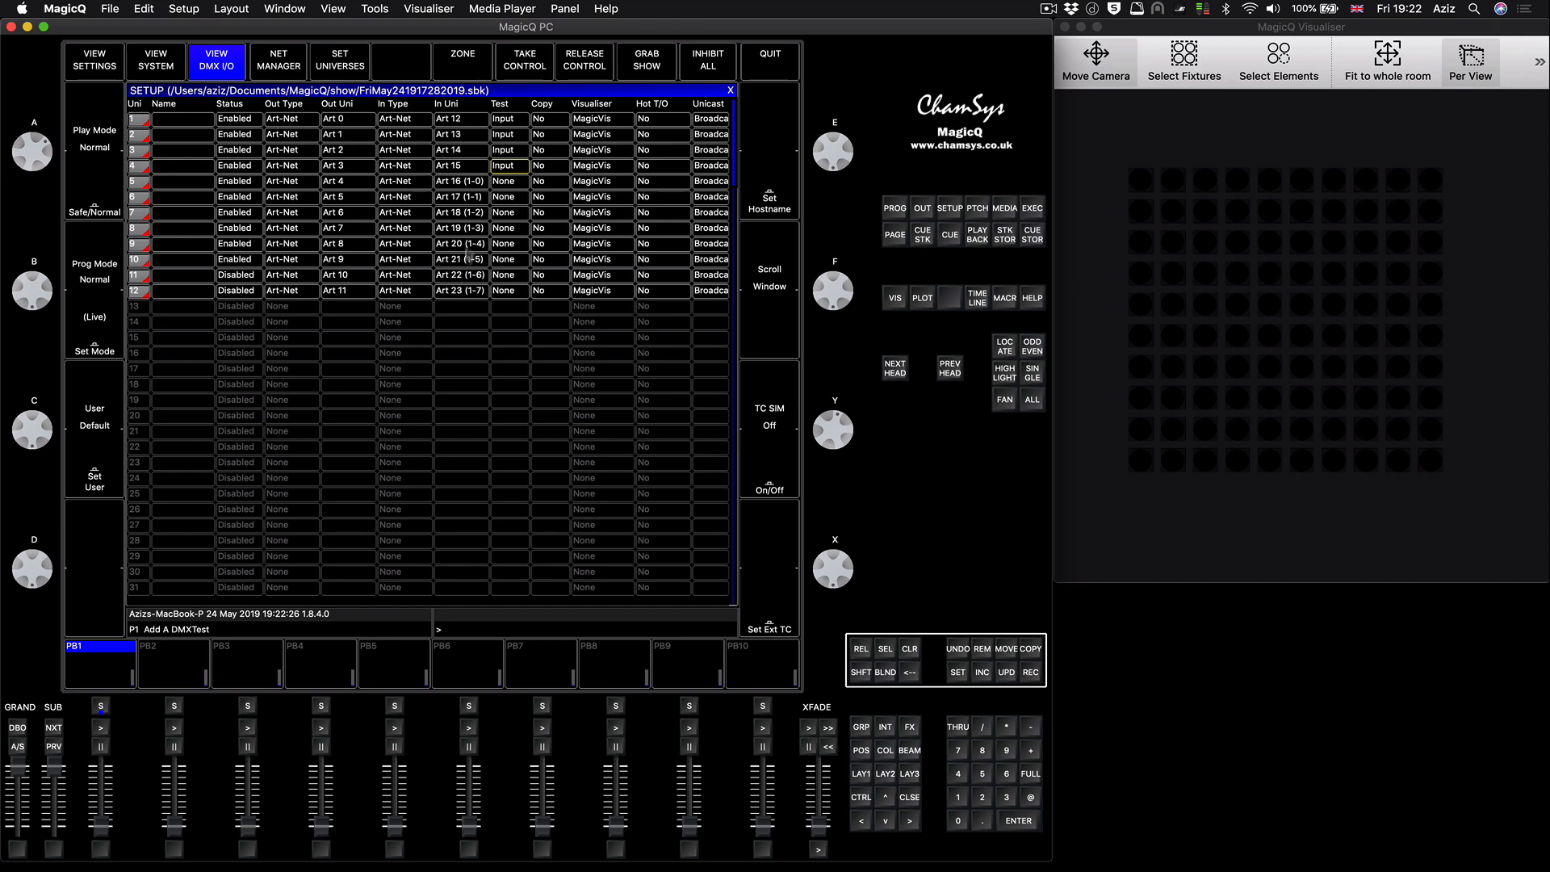
drag(447, 121, 457, 295)
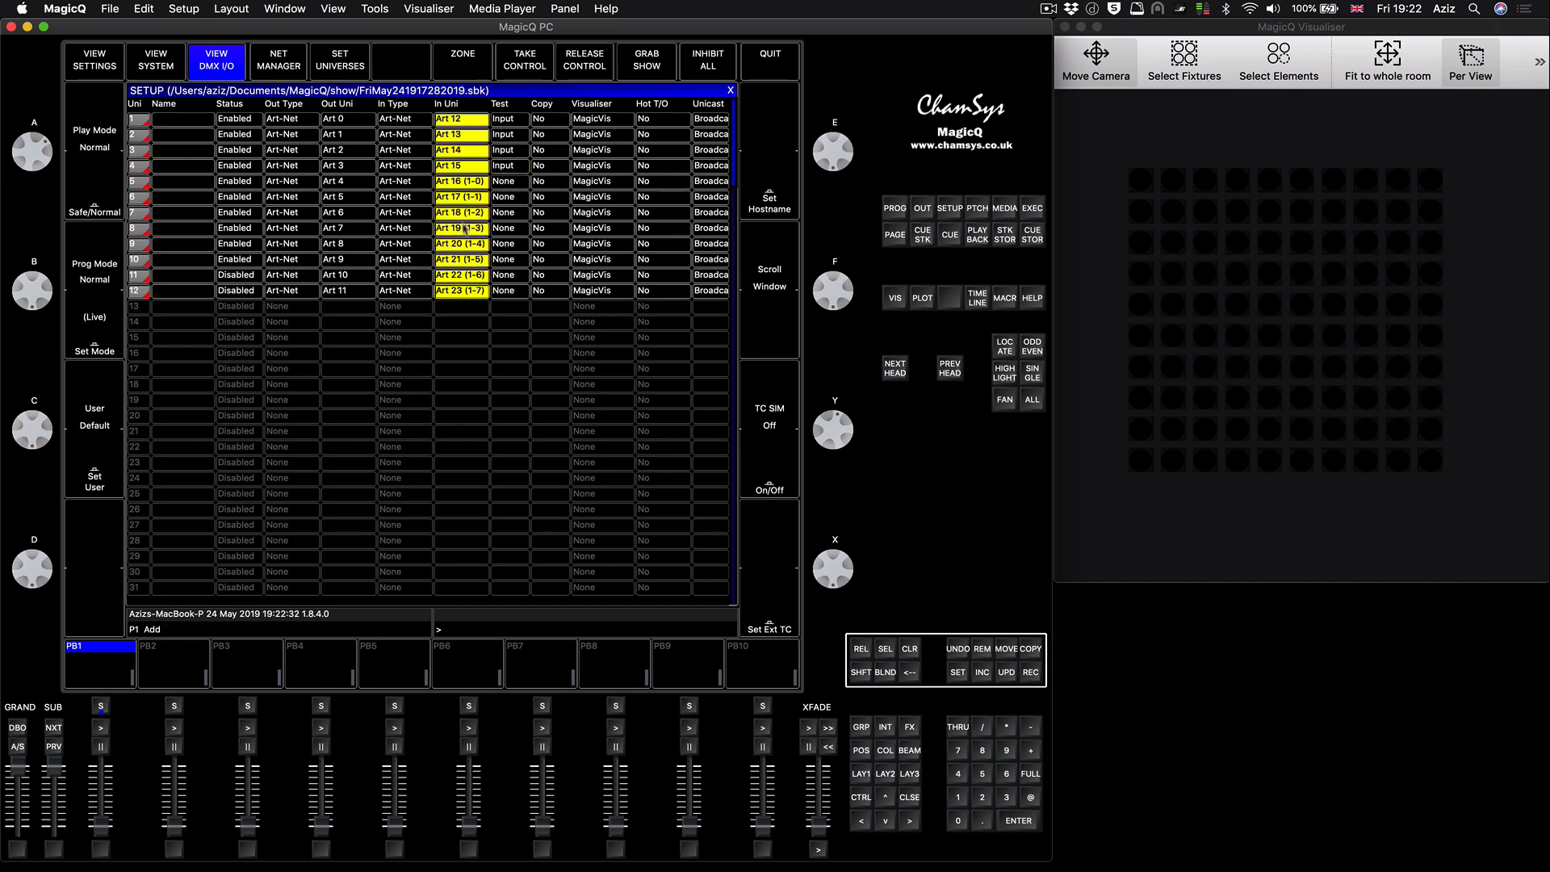
click(454, 152)
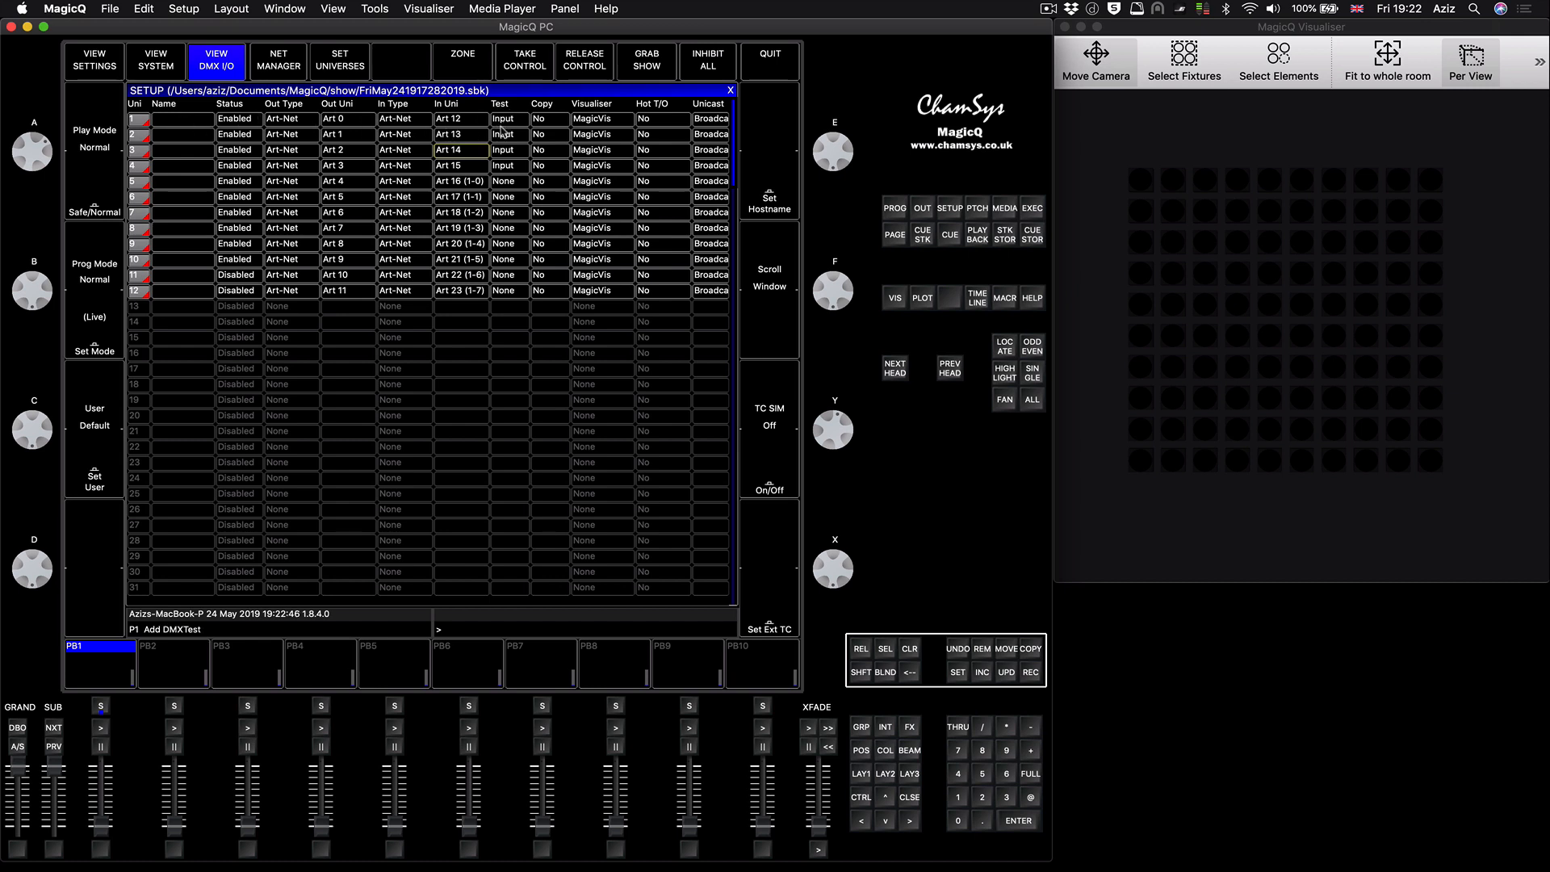
drag(504, 124, 504, 168)
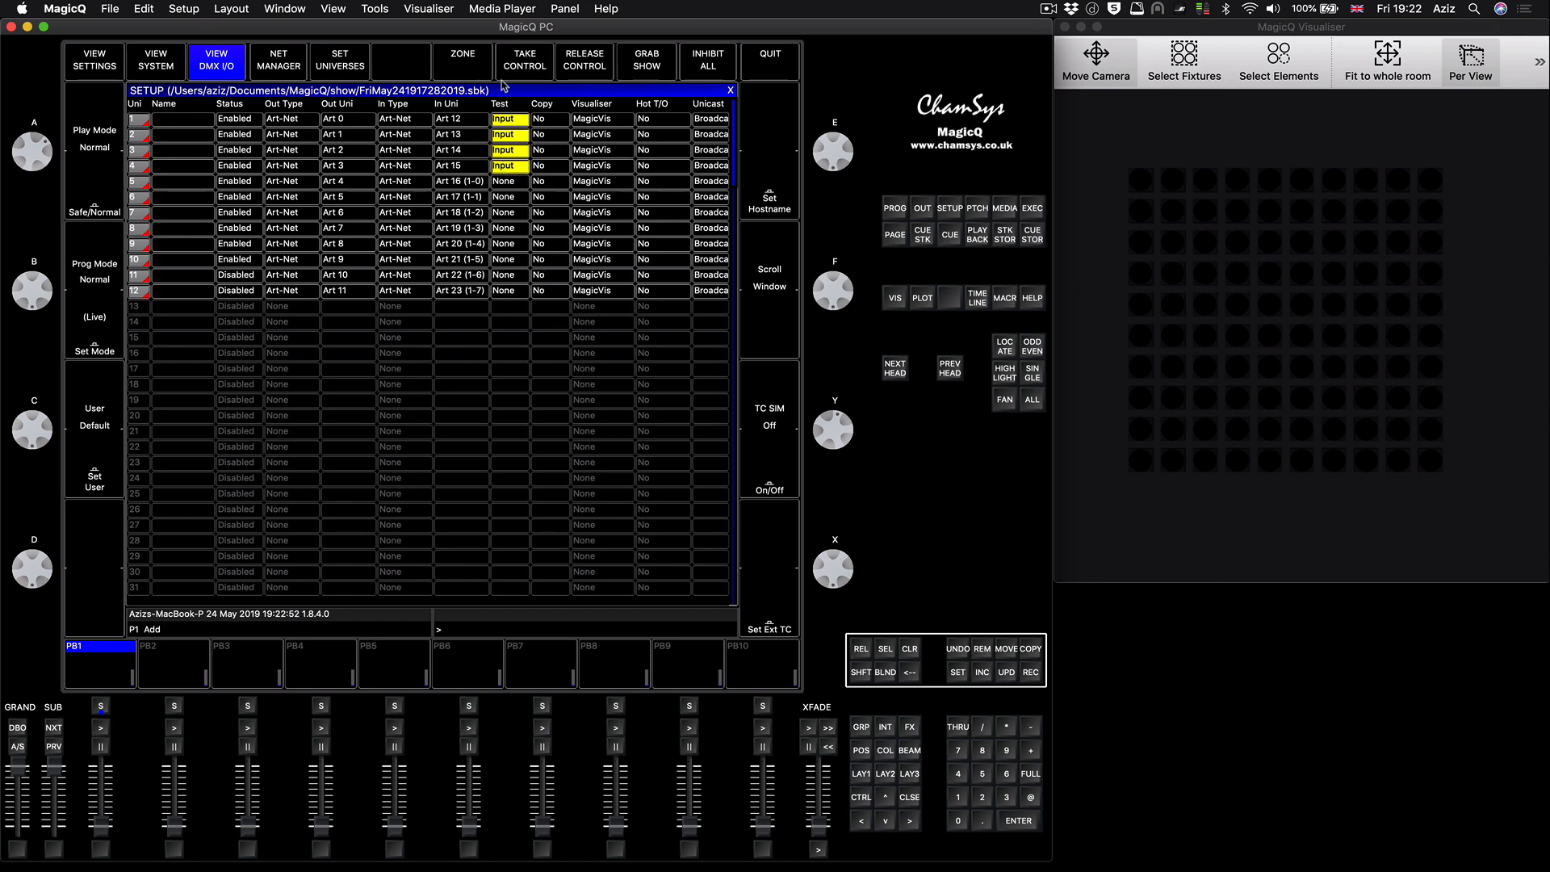
click(506, 623)
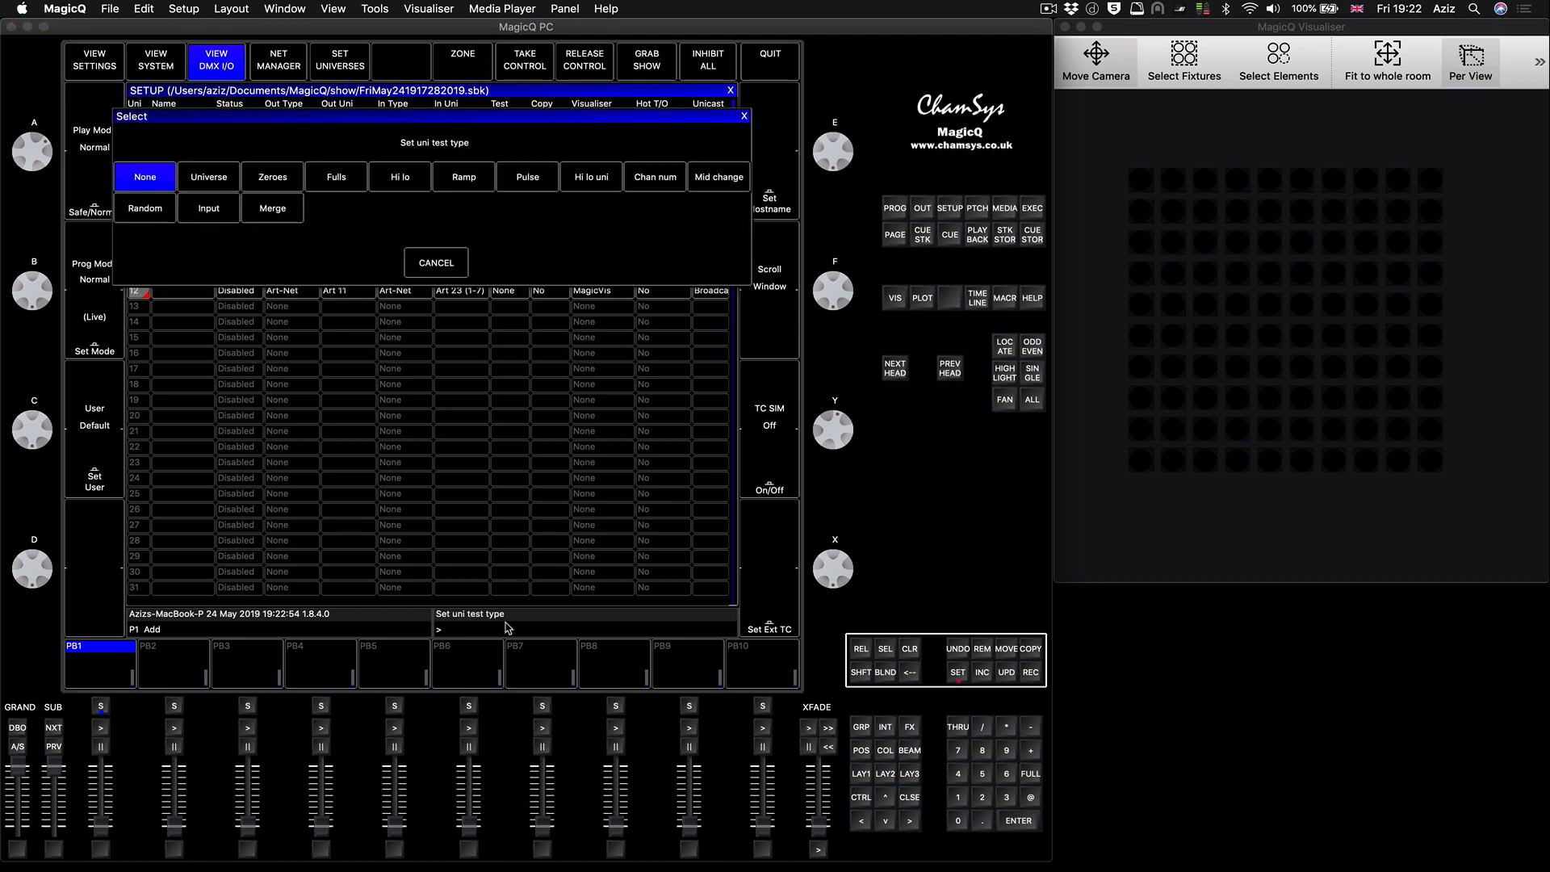
click(211, 209)
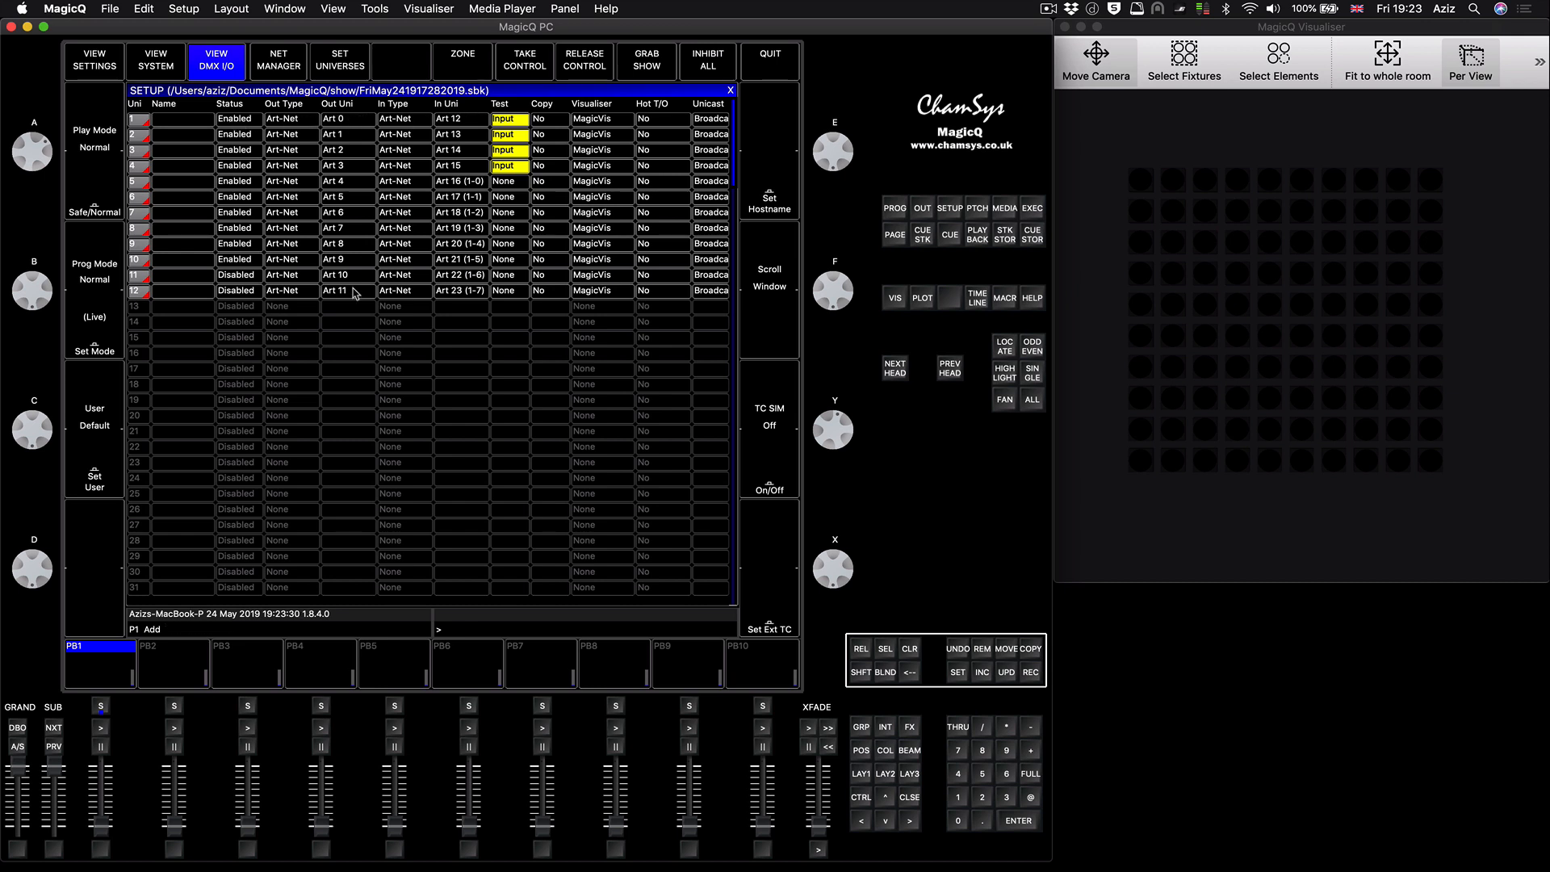
Step: Show the incoming DMX values of the heads in the Outputs window and change the inputs display to the plan view
click(118, 56)
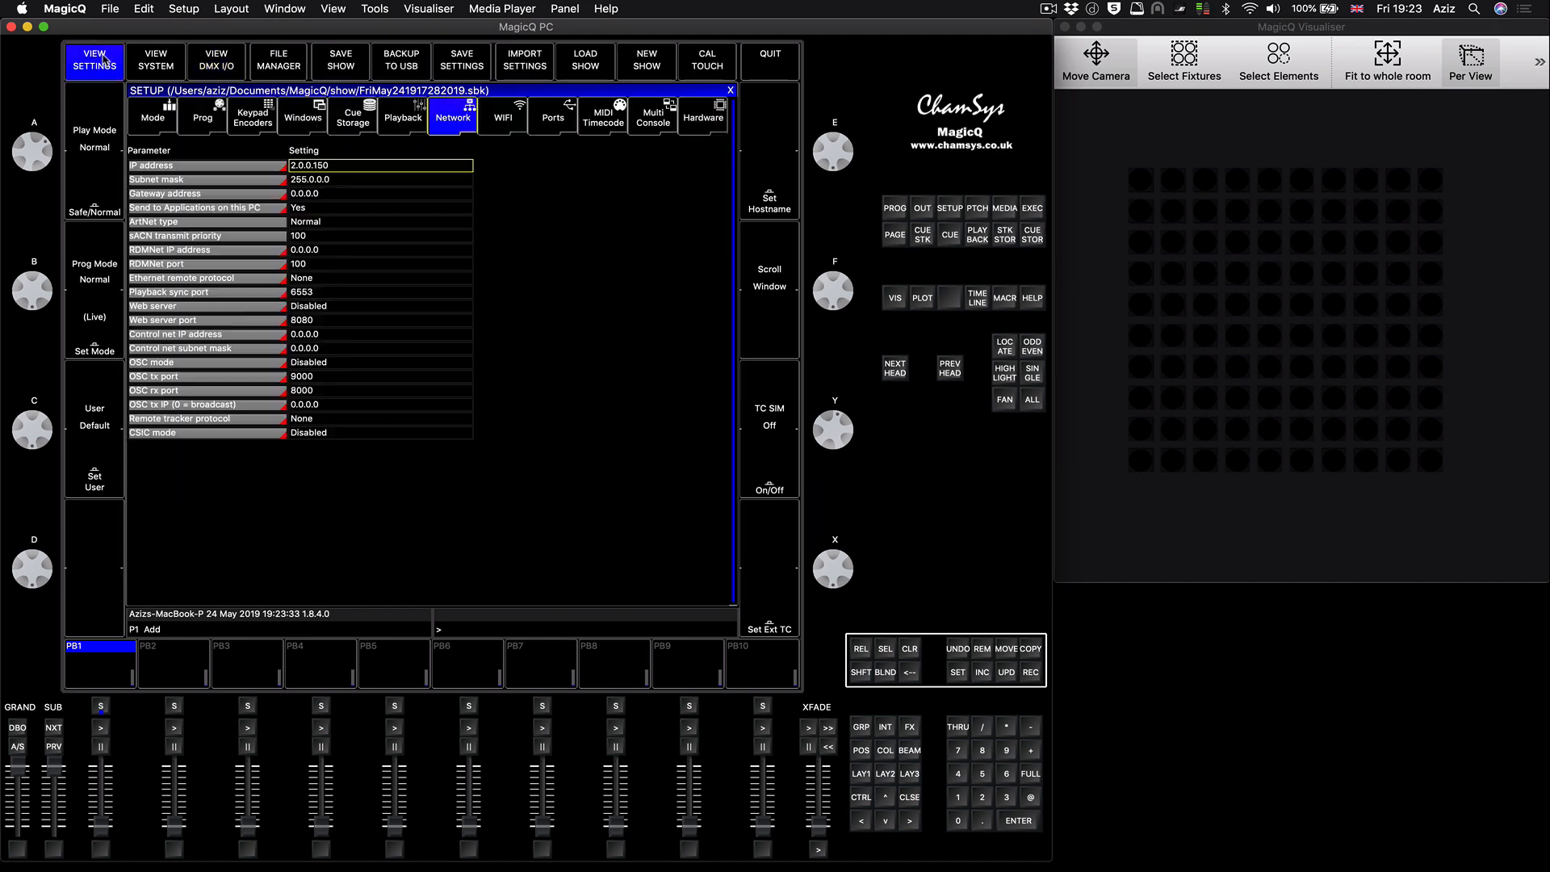
click(862, 775)
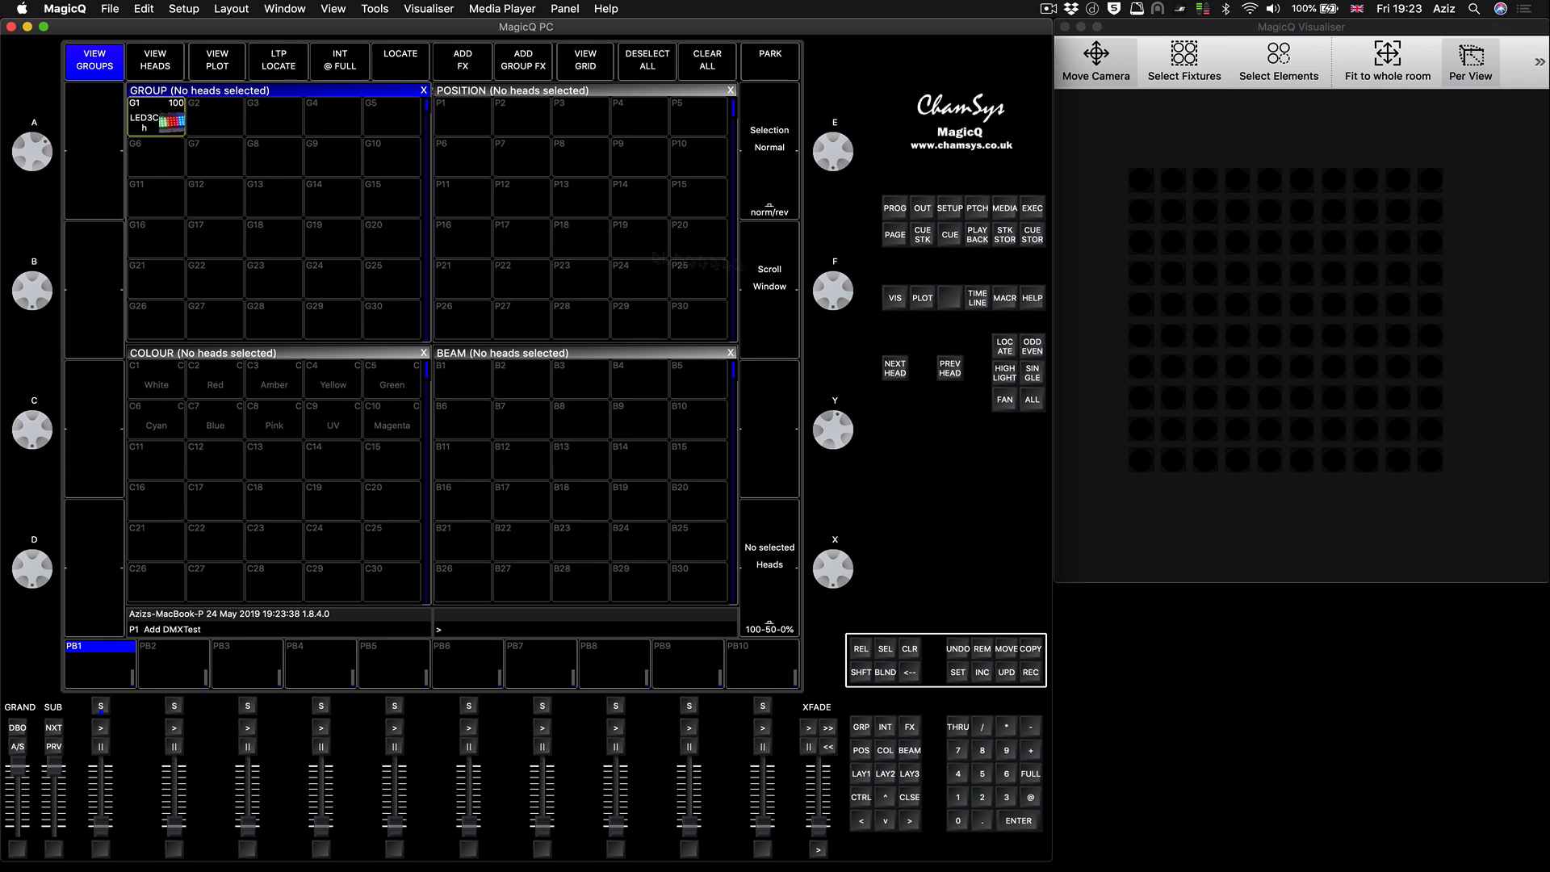
click(922, 211)
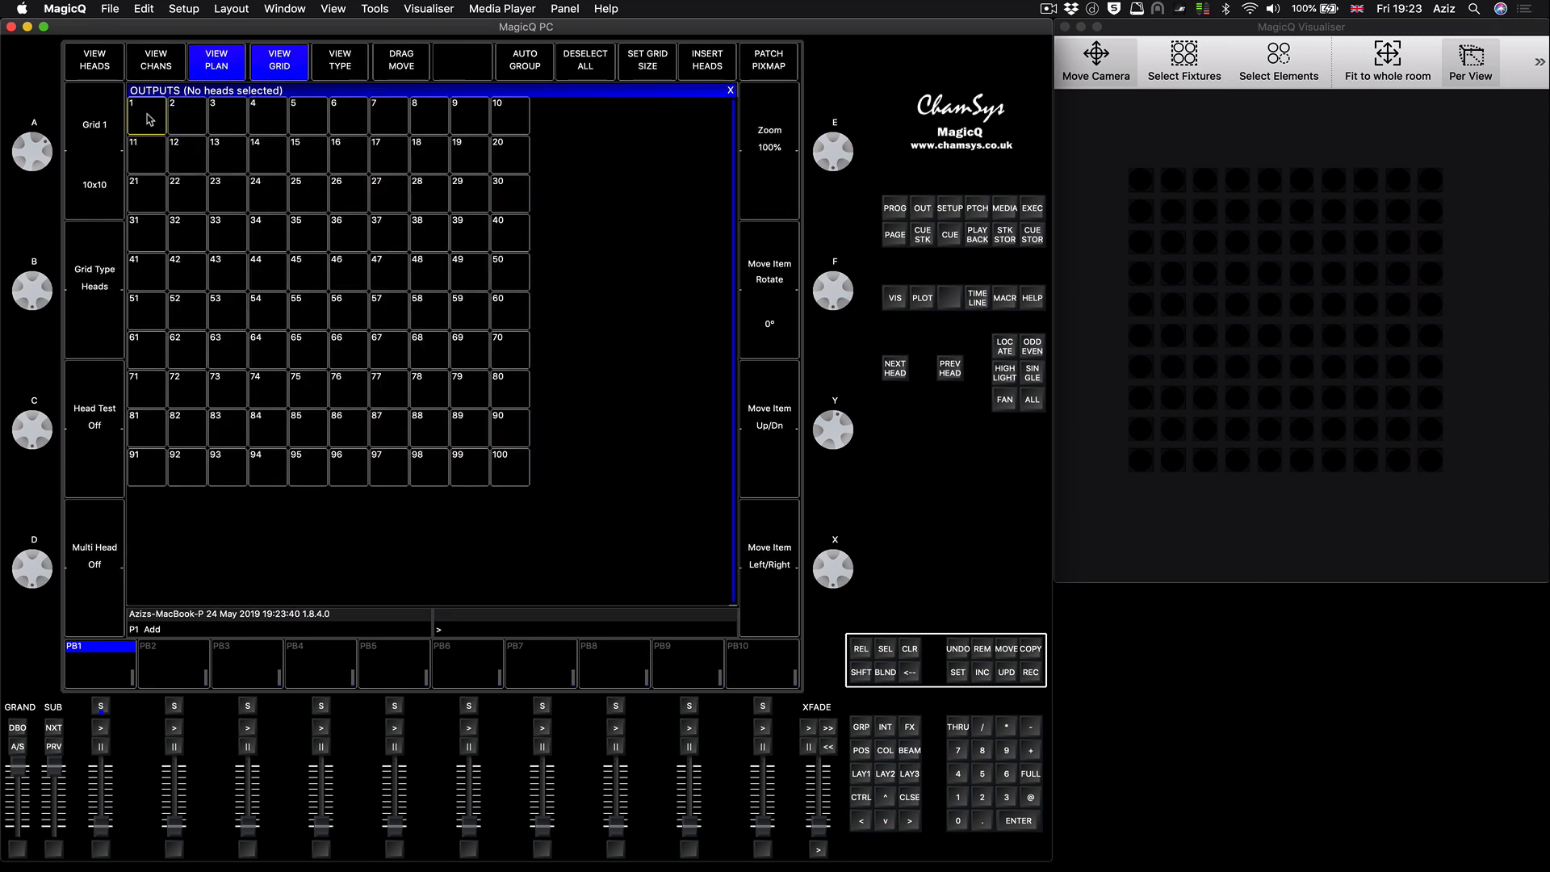
click(289, 58)
click(111, 58)
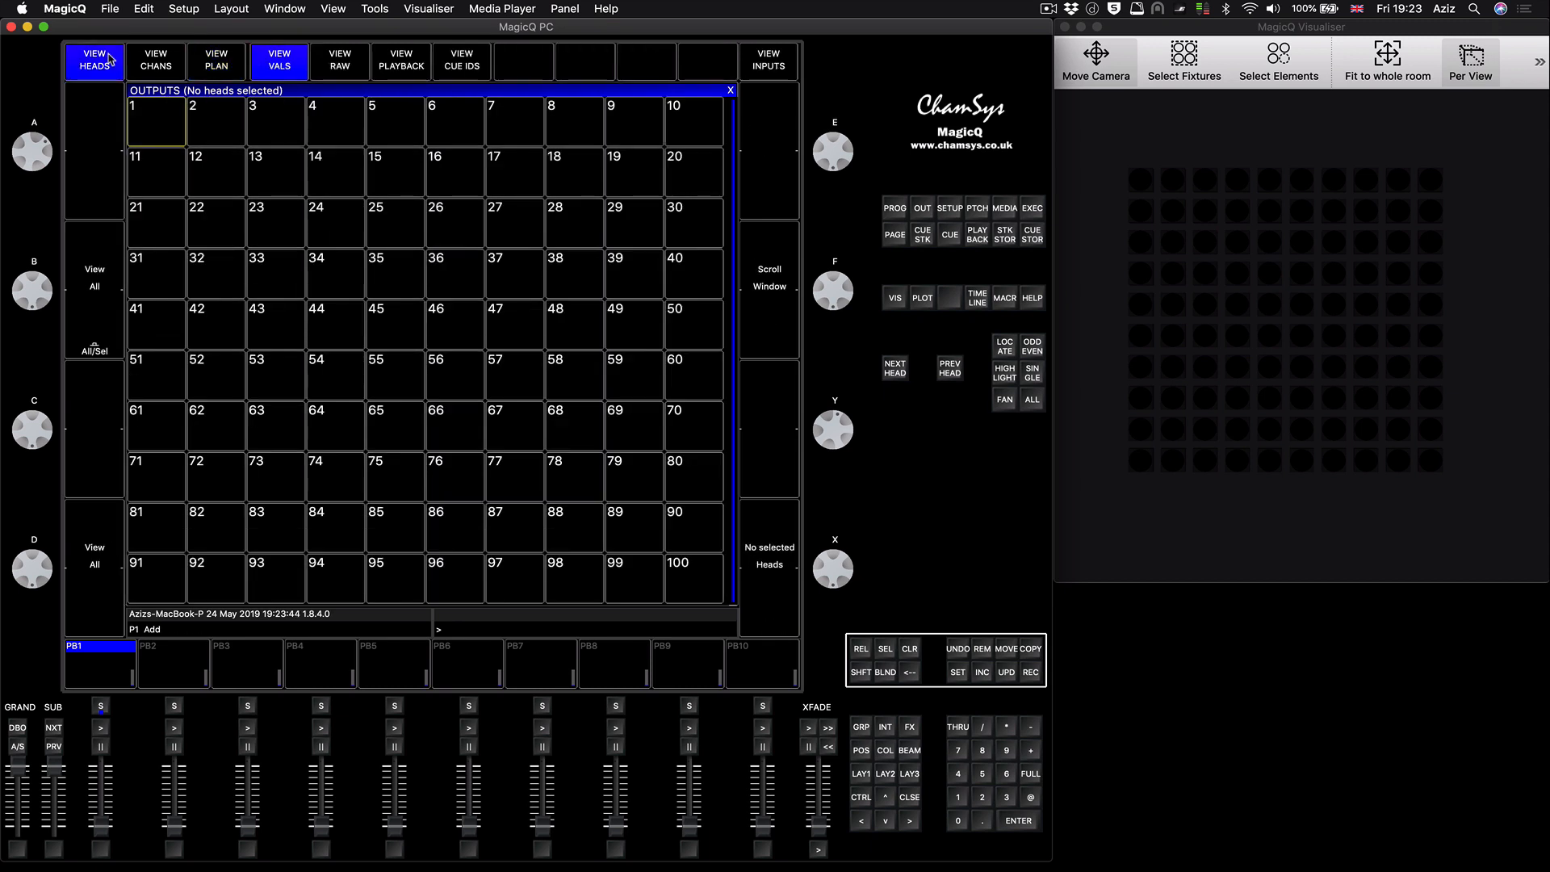
click(773, 71)
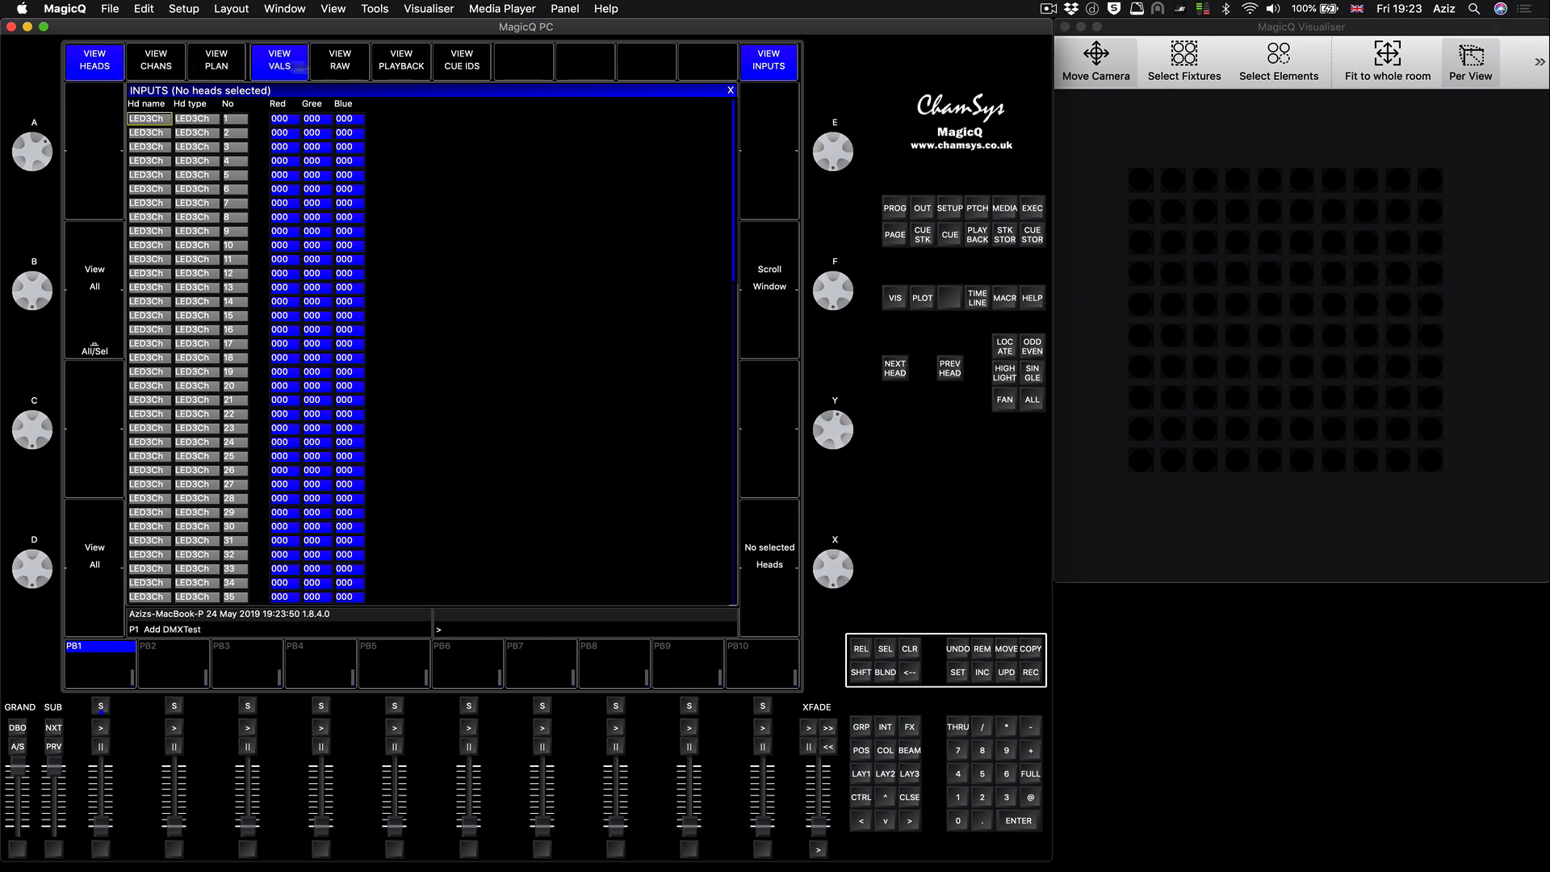
click(170, 61)
click(114, 60)
click(204, 56)
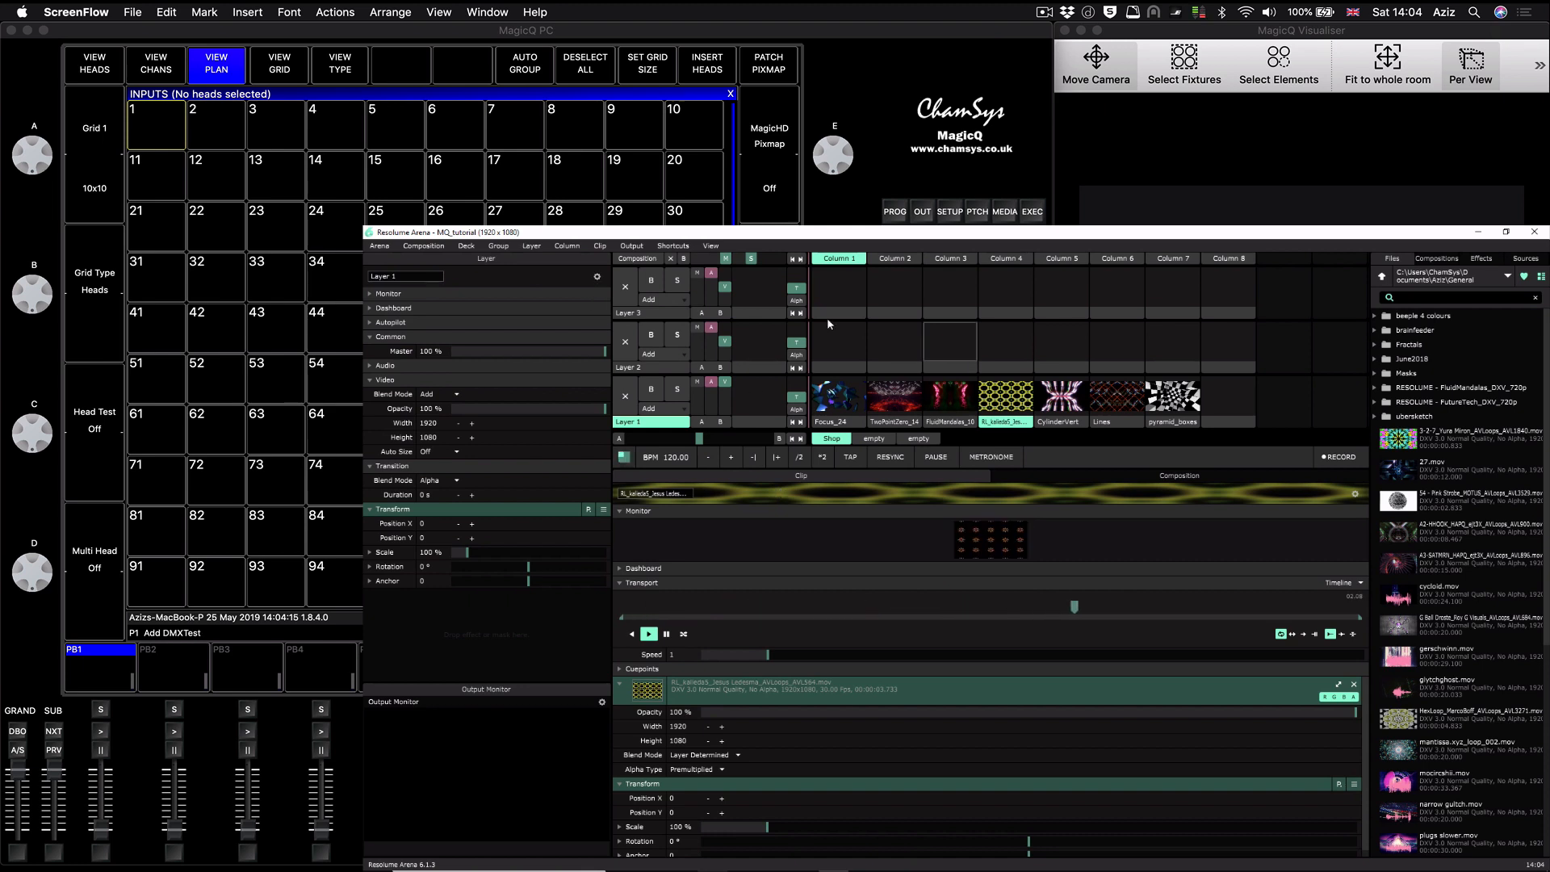
Step: Switch to Resolume Arena and delete the existing rgb led 3ch fixture in the Fixture Editor
click(426, 247)
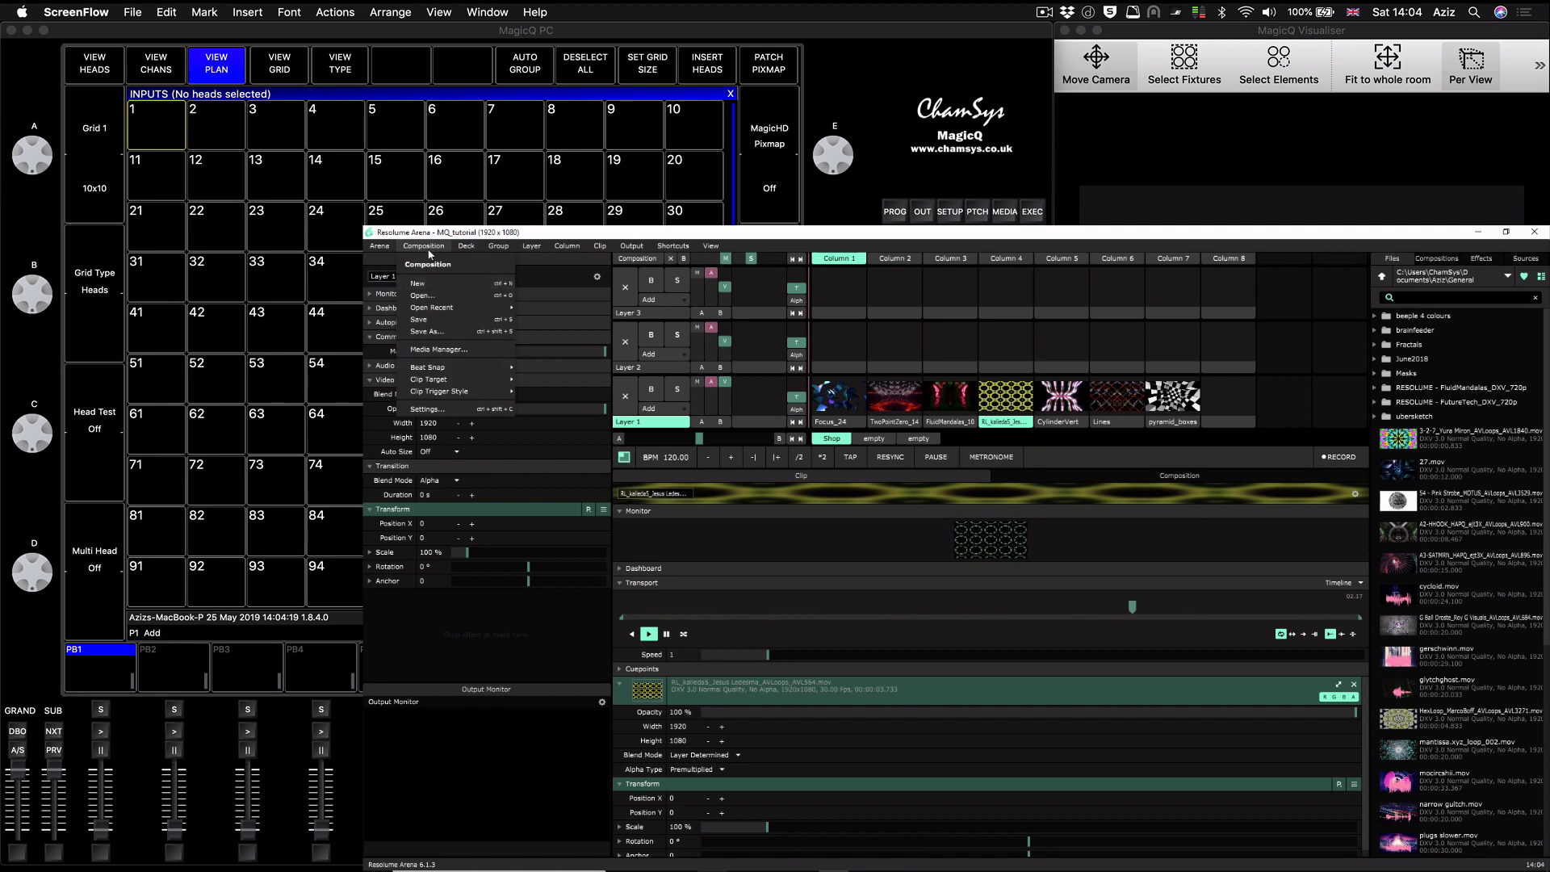
click(431, 248)
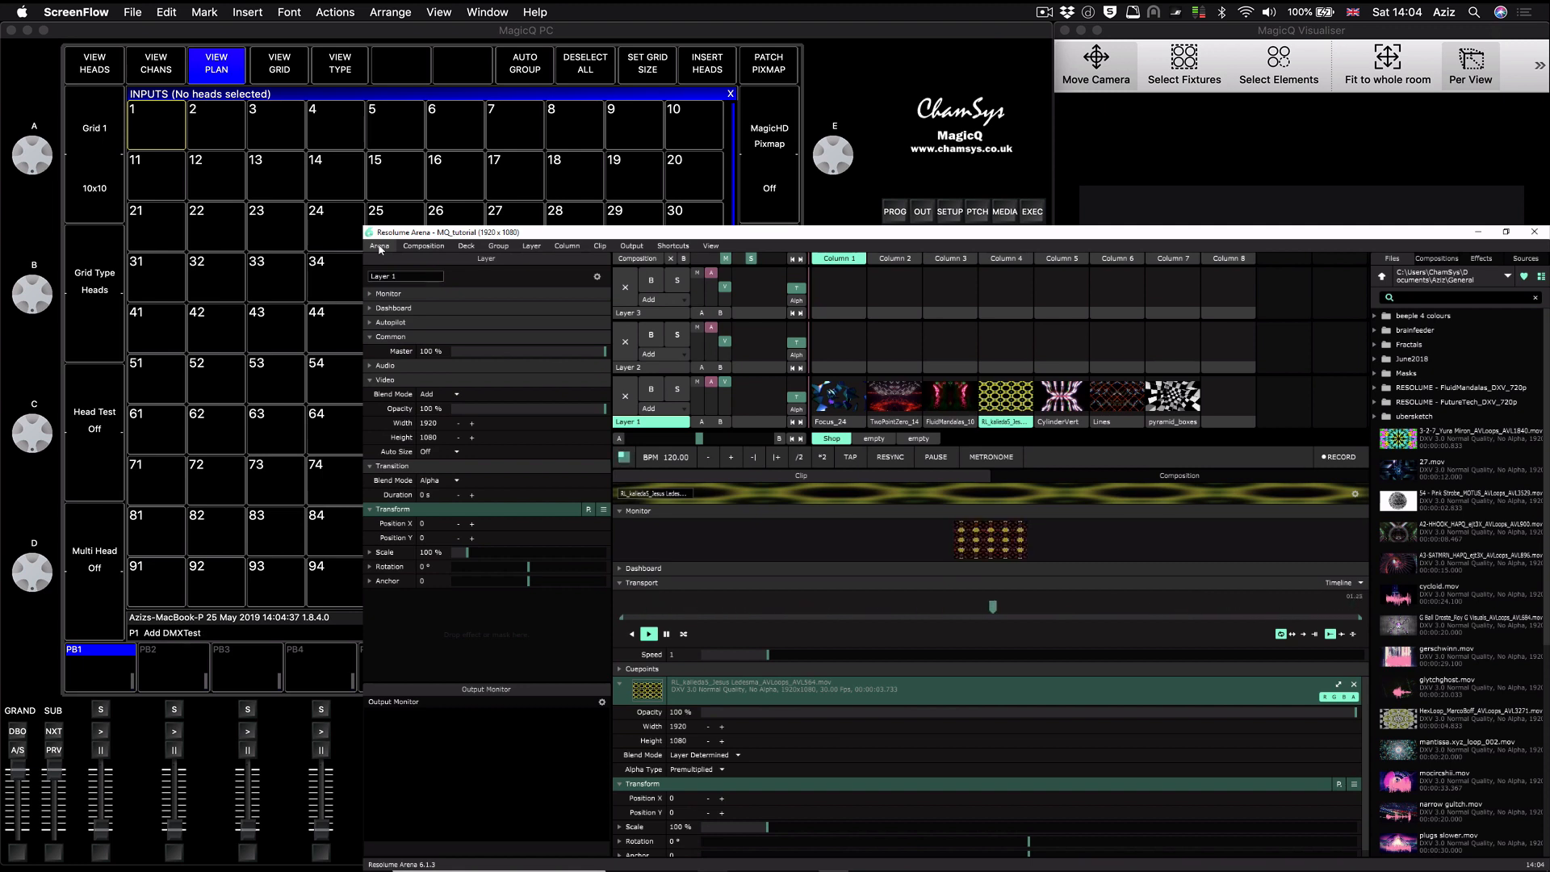
click(380, 247)
click(403, 275)
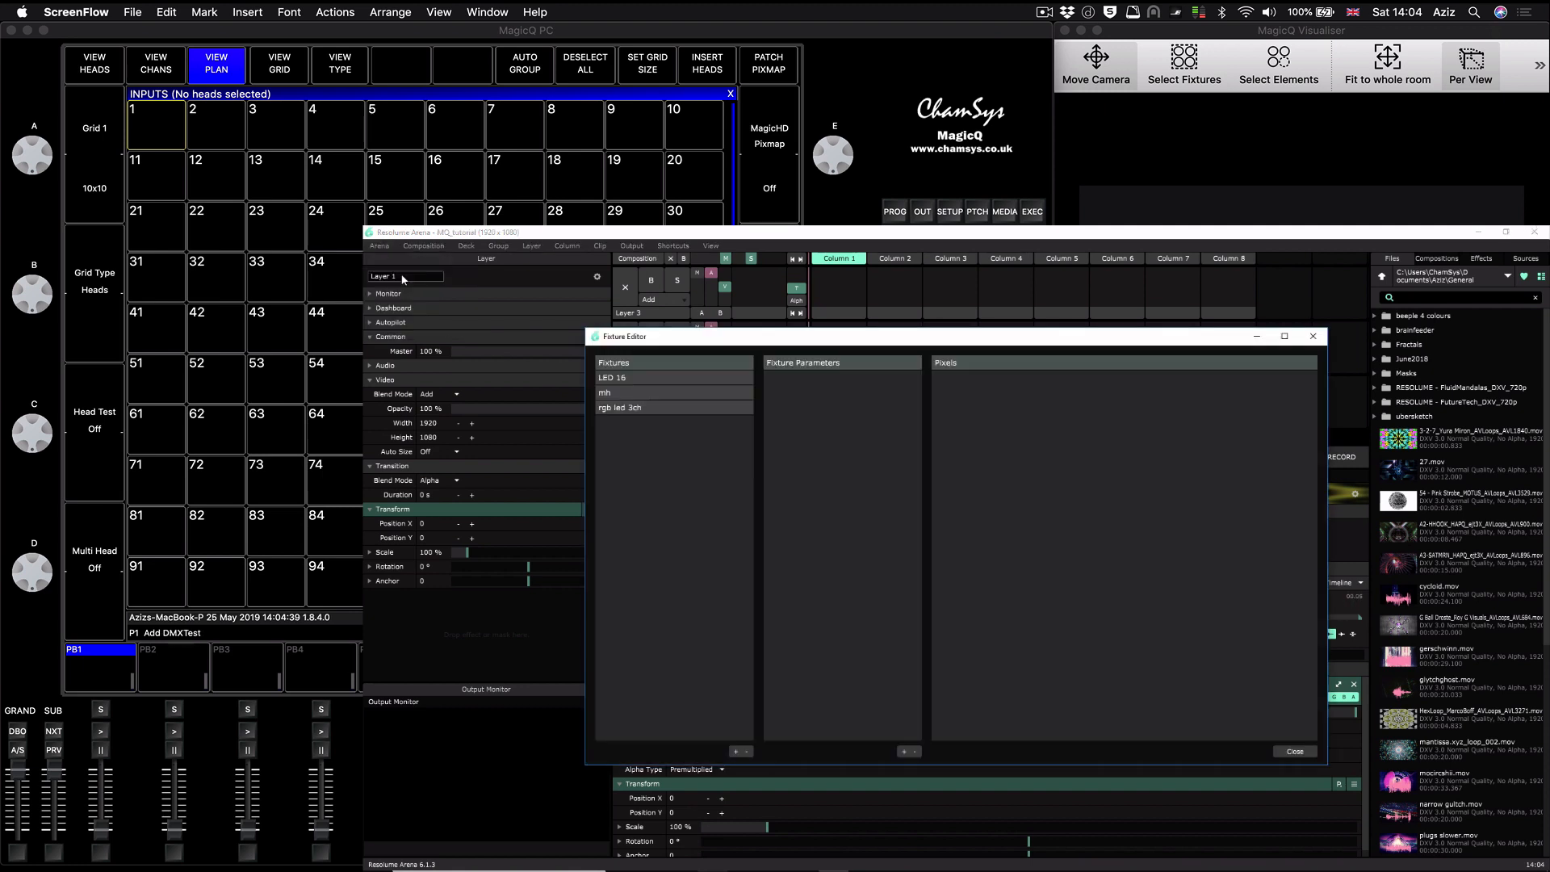
click(685, 411)
click(745, 751)
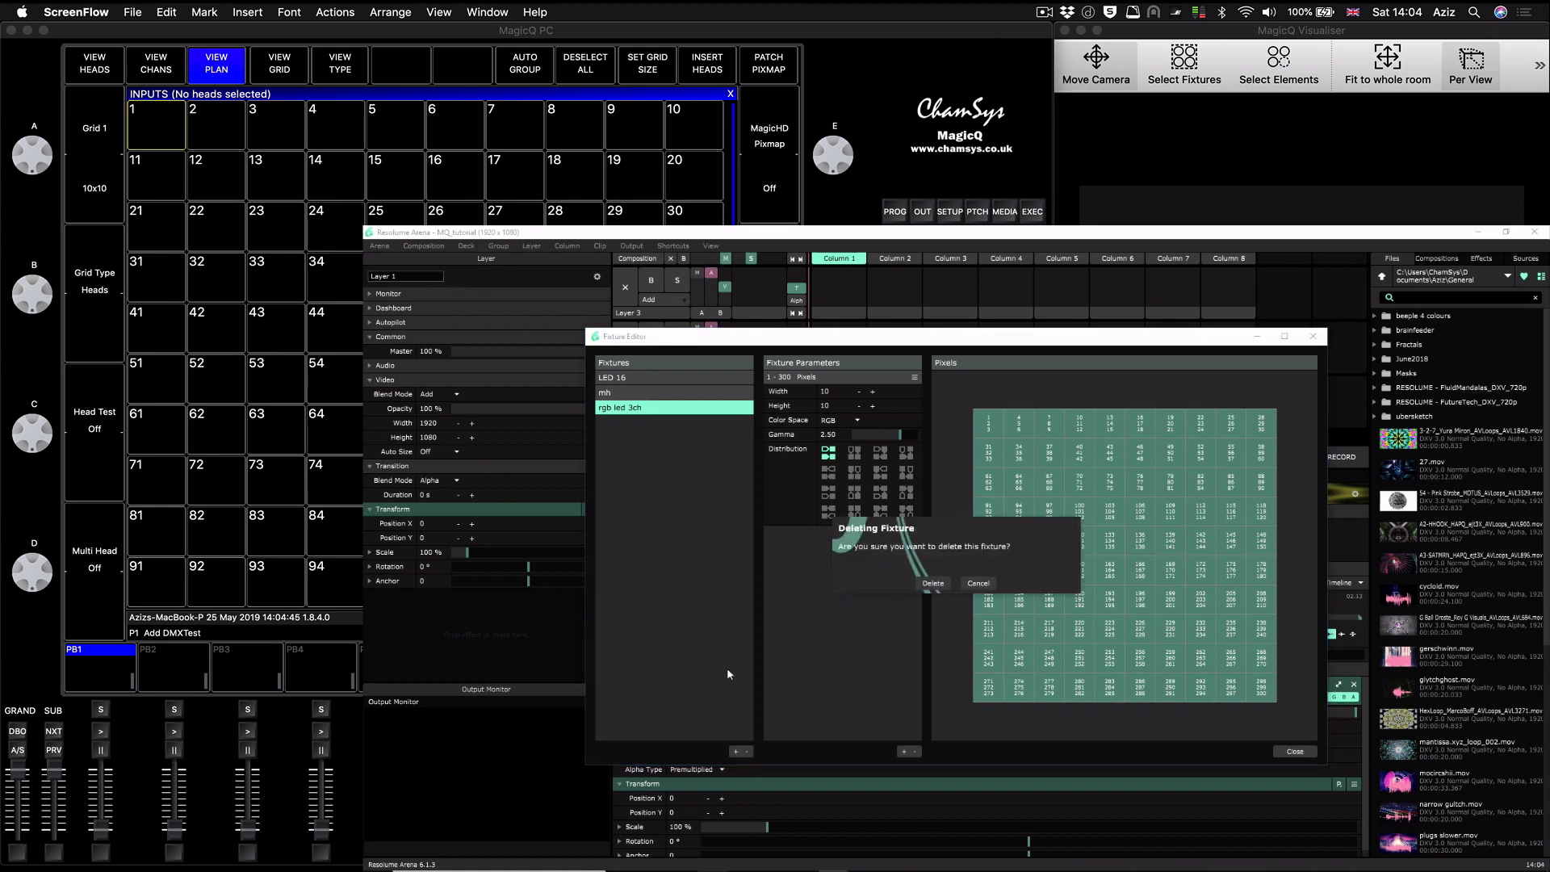
click(932, 583)
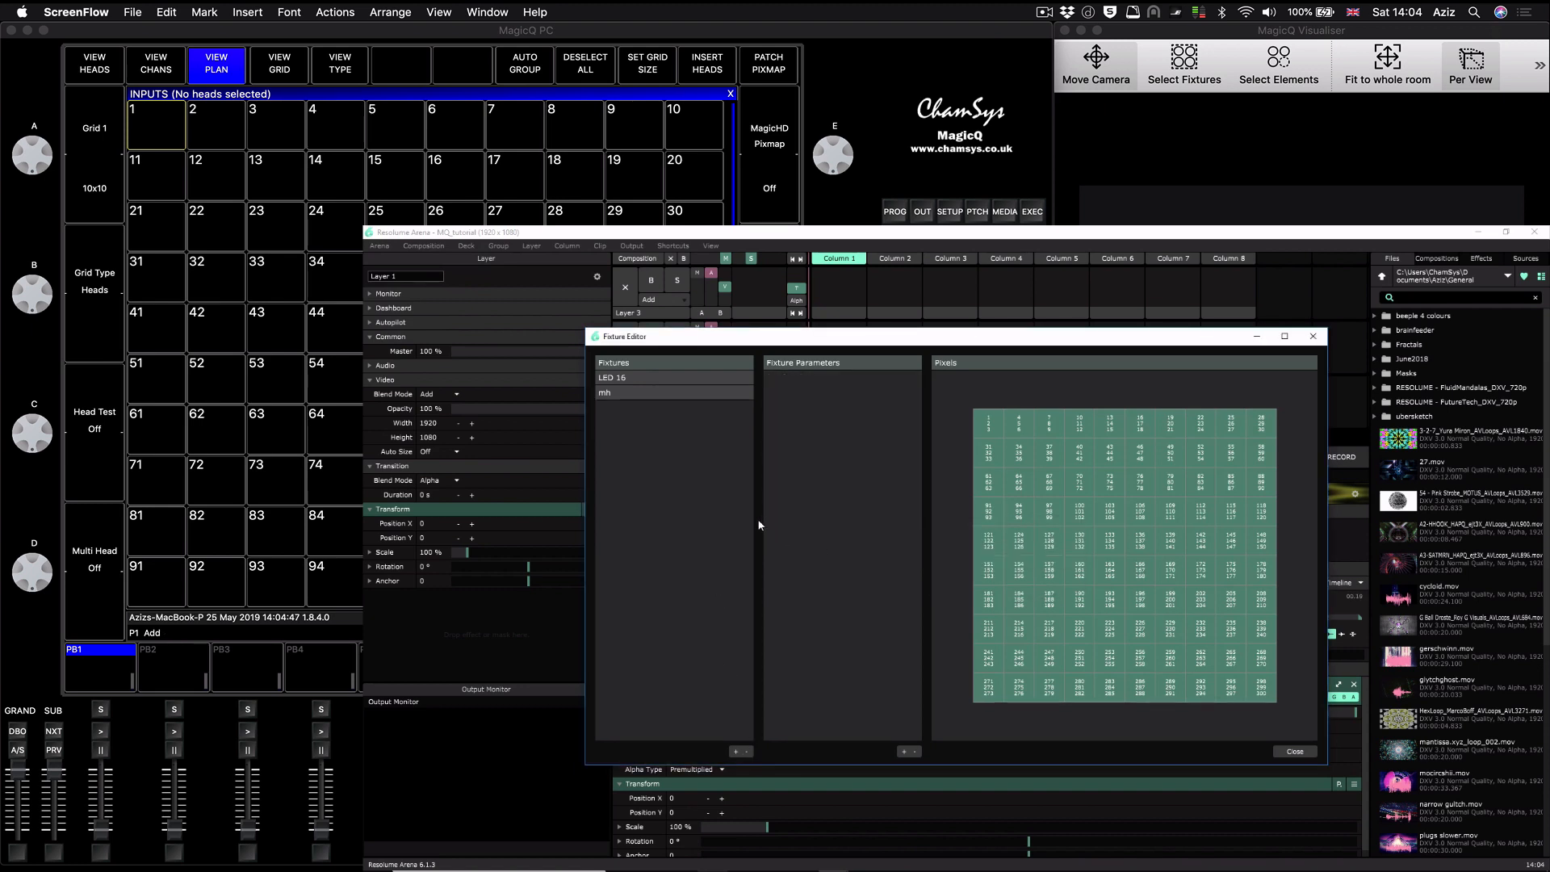
text(DMXTest)
key(BackSpace)
key(BackSpace)
key(BackSpace)
key(BackSpace)
key(BackSpace)
key(BackSpace)
key(BackSpace)
Step: Add a new fixture in the Fixture Editor and name it RGB LED 3Ch
click(735, 751)
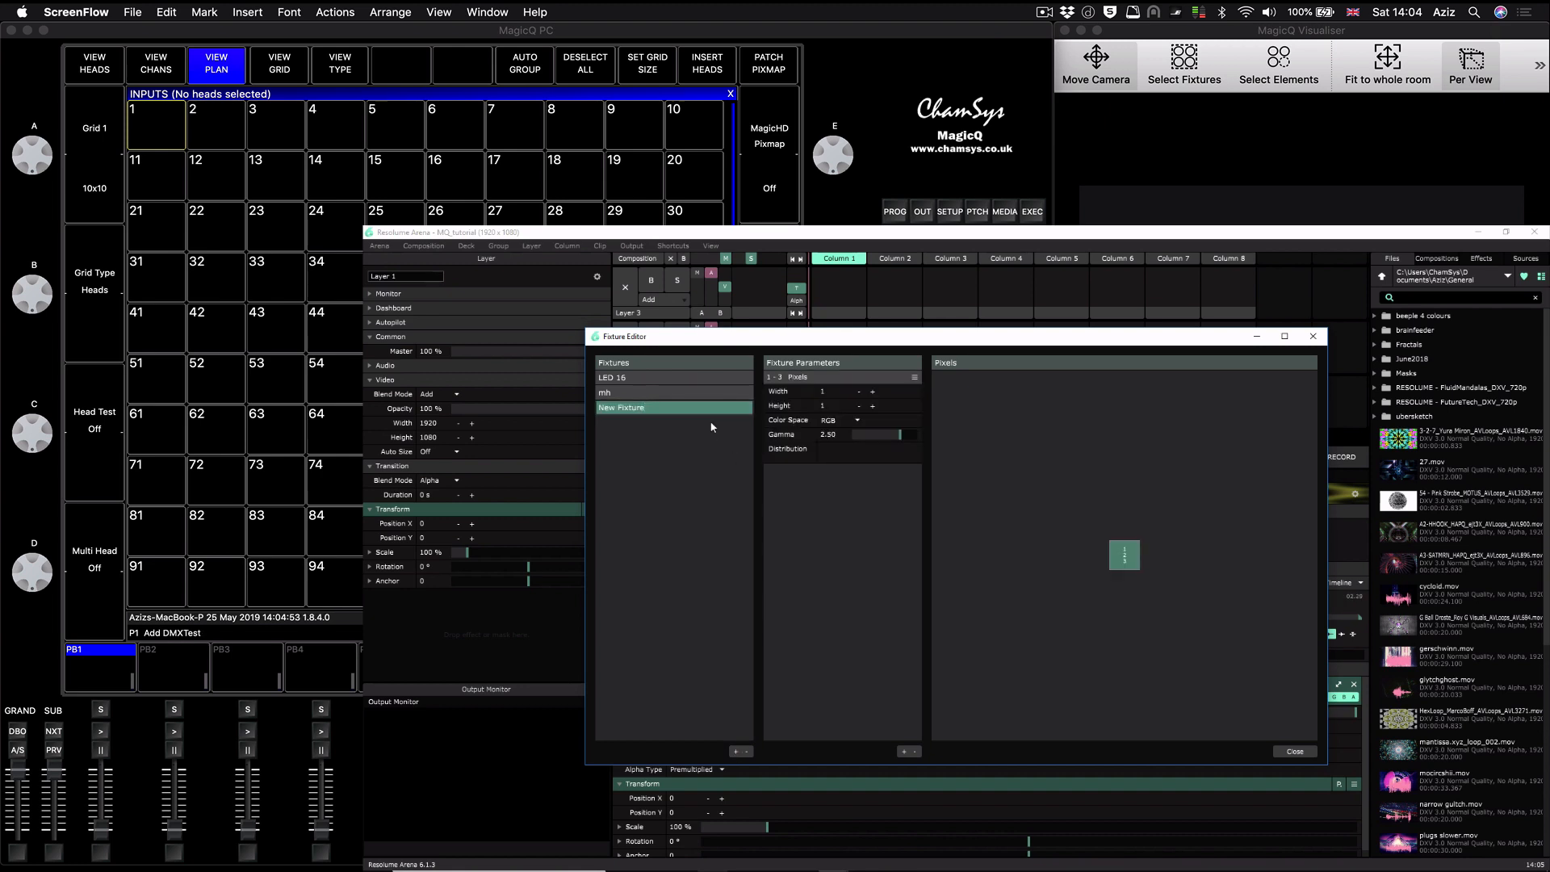
key(BackSpace)
text(RGB LED 3Ch)
key(Return)
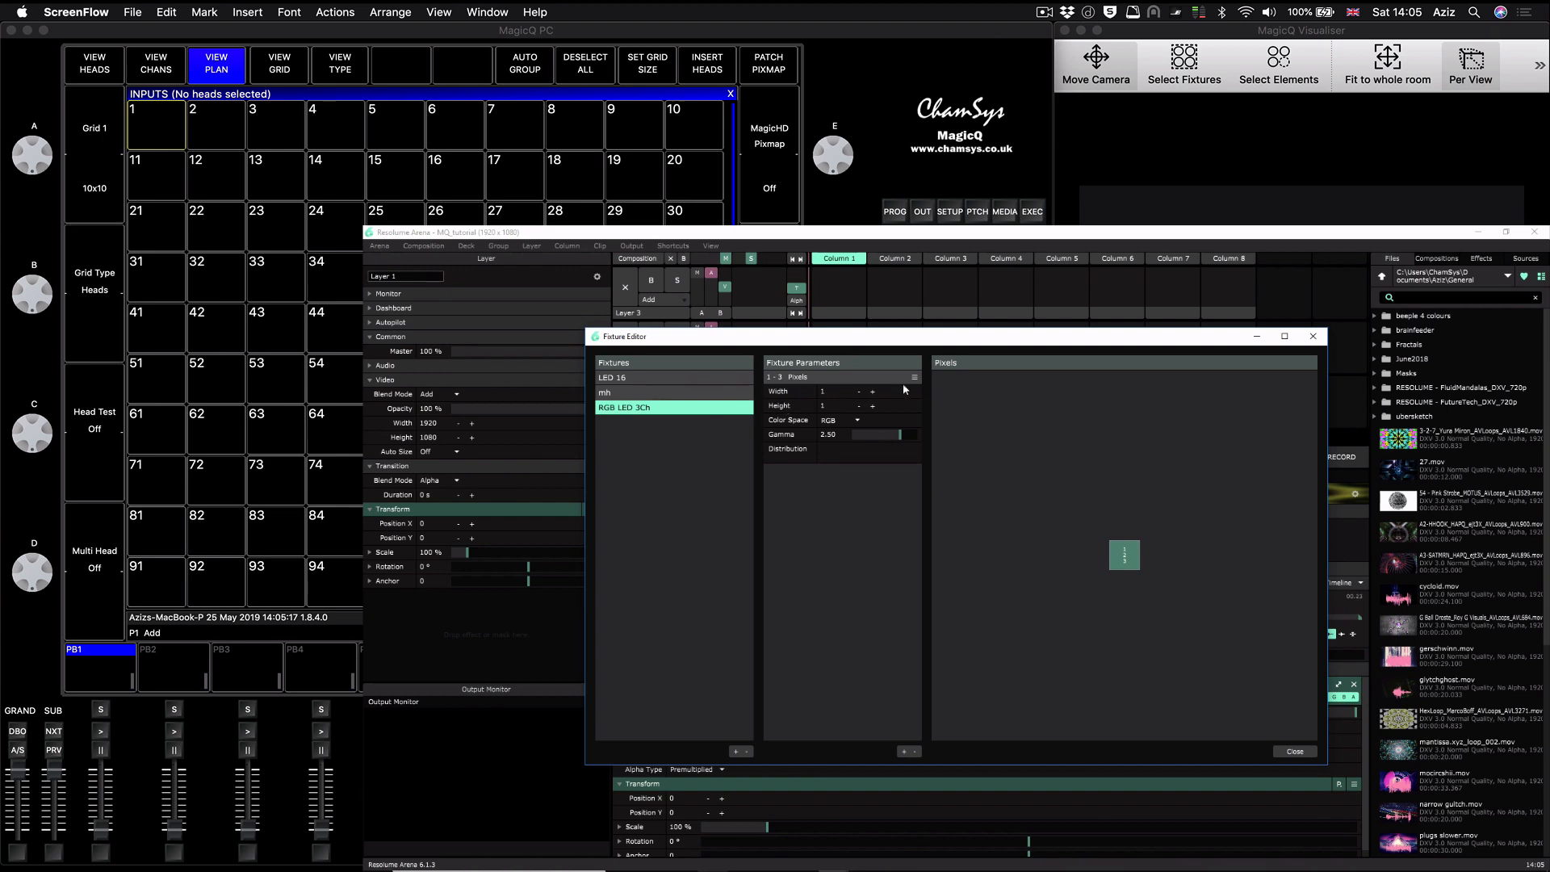
Step: Set the RGB LED 3Ch fixture's width to 10 and height to 10 pixels
click(872, 392)
click(872, 392)
click(872, 391)
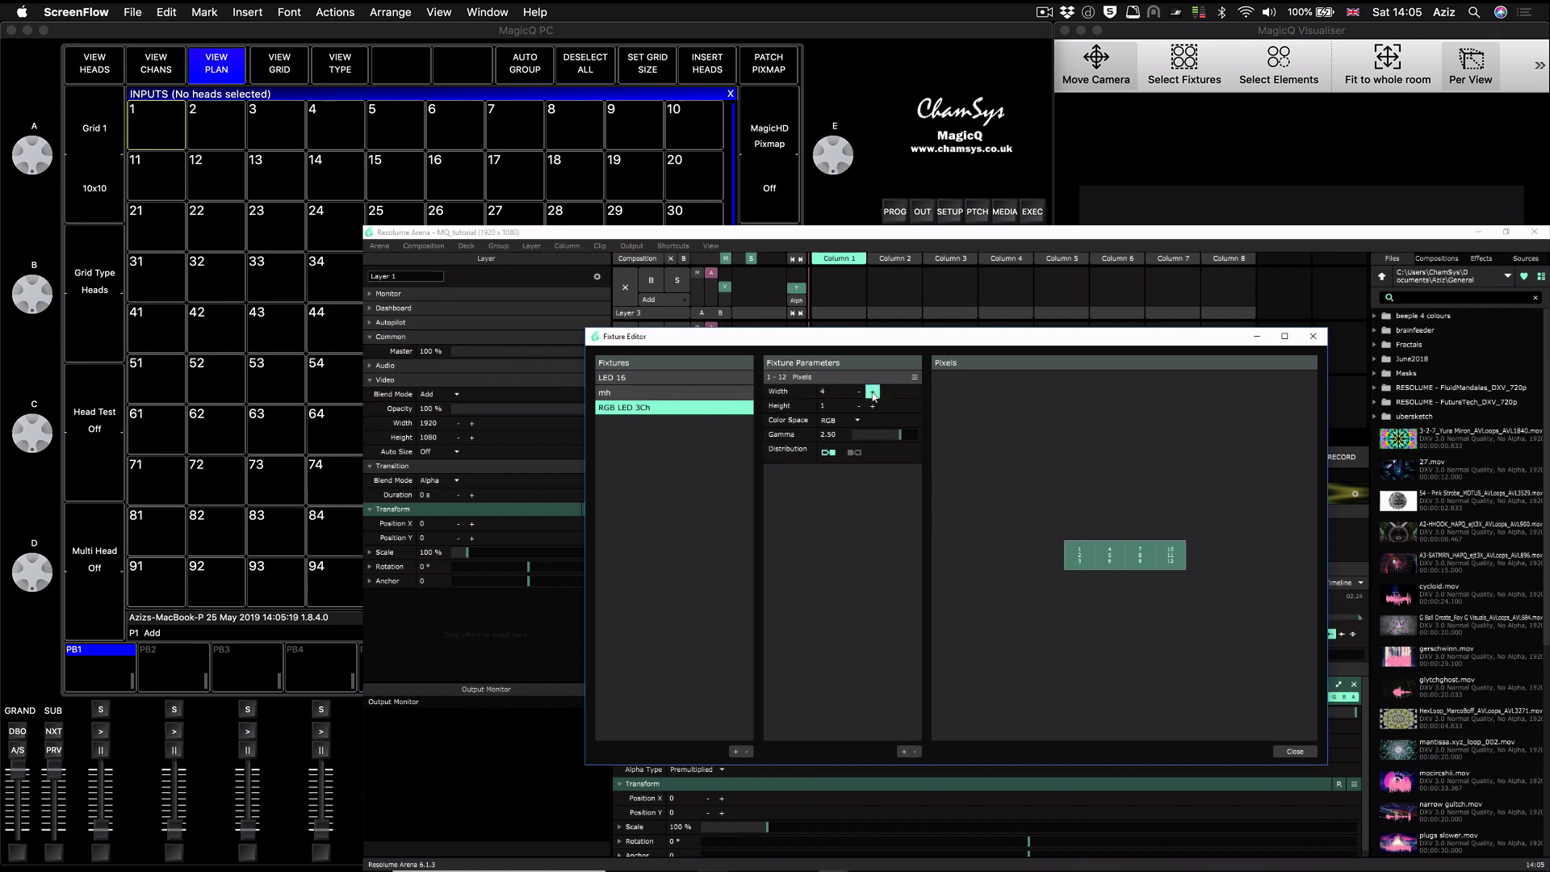
click(872, 392)
click(872, 392)
click(871, 392)
click(872, 392)
click(871, 391)
click(872, 391)
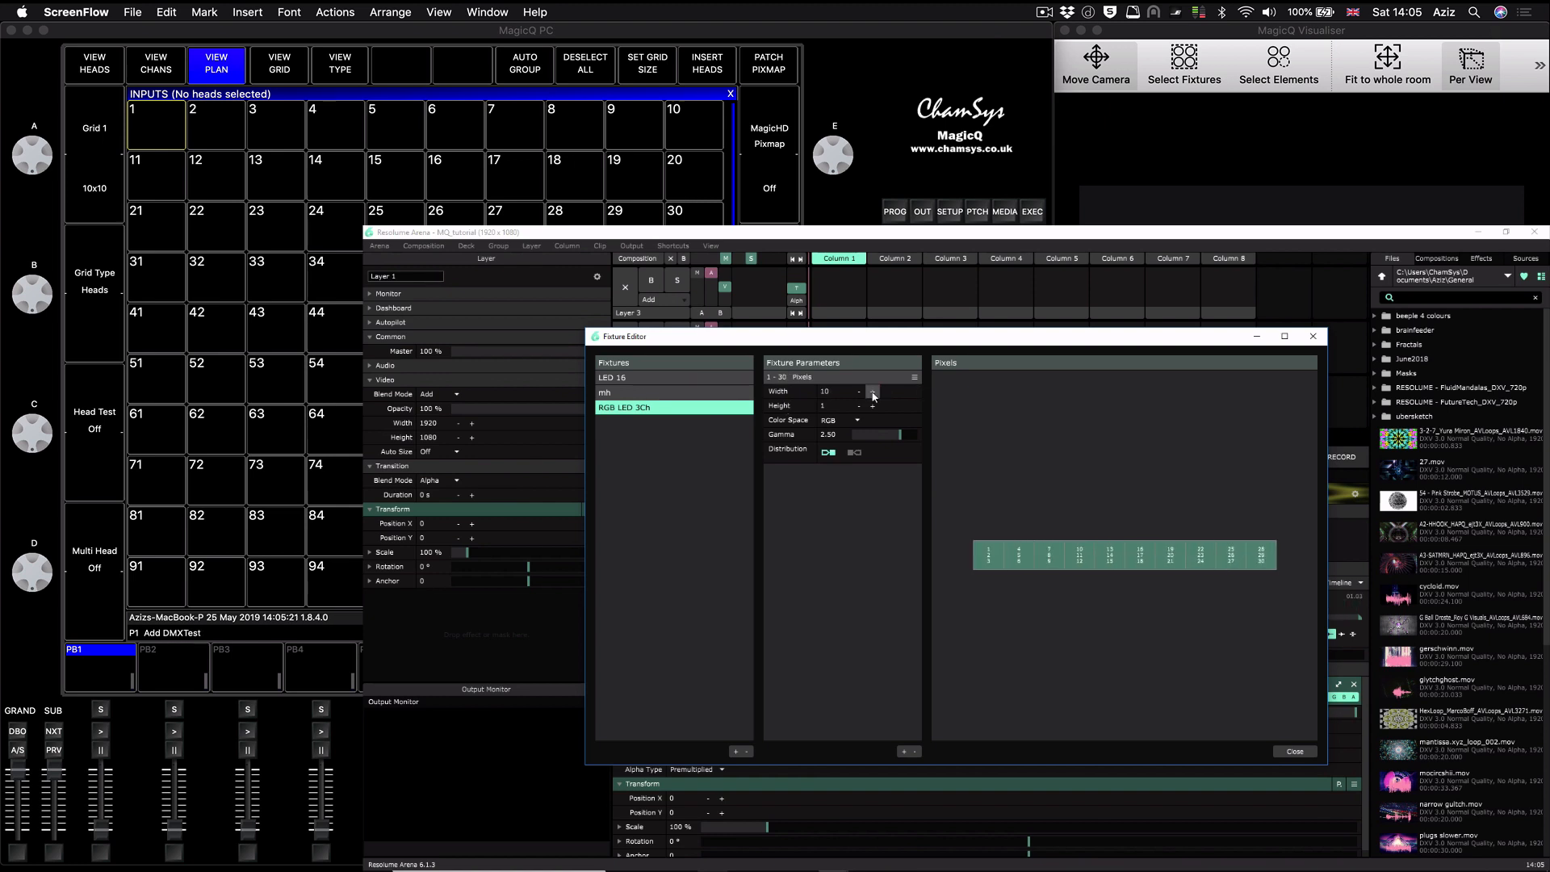
double_click(828, 406)
text(10)
key(Return)
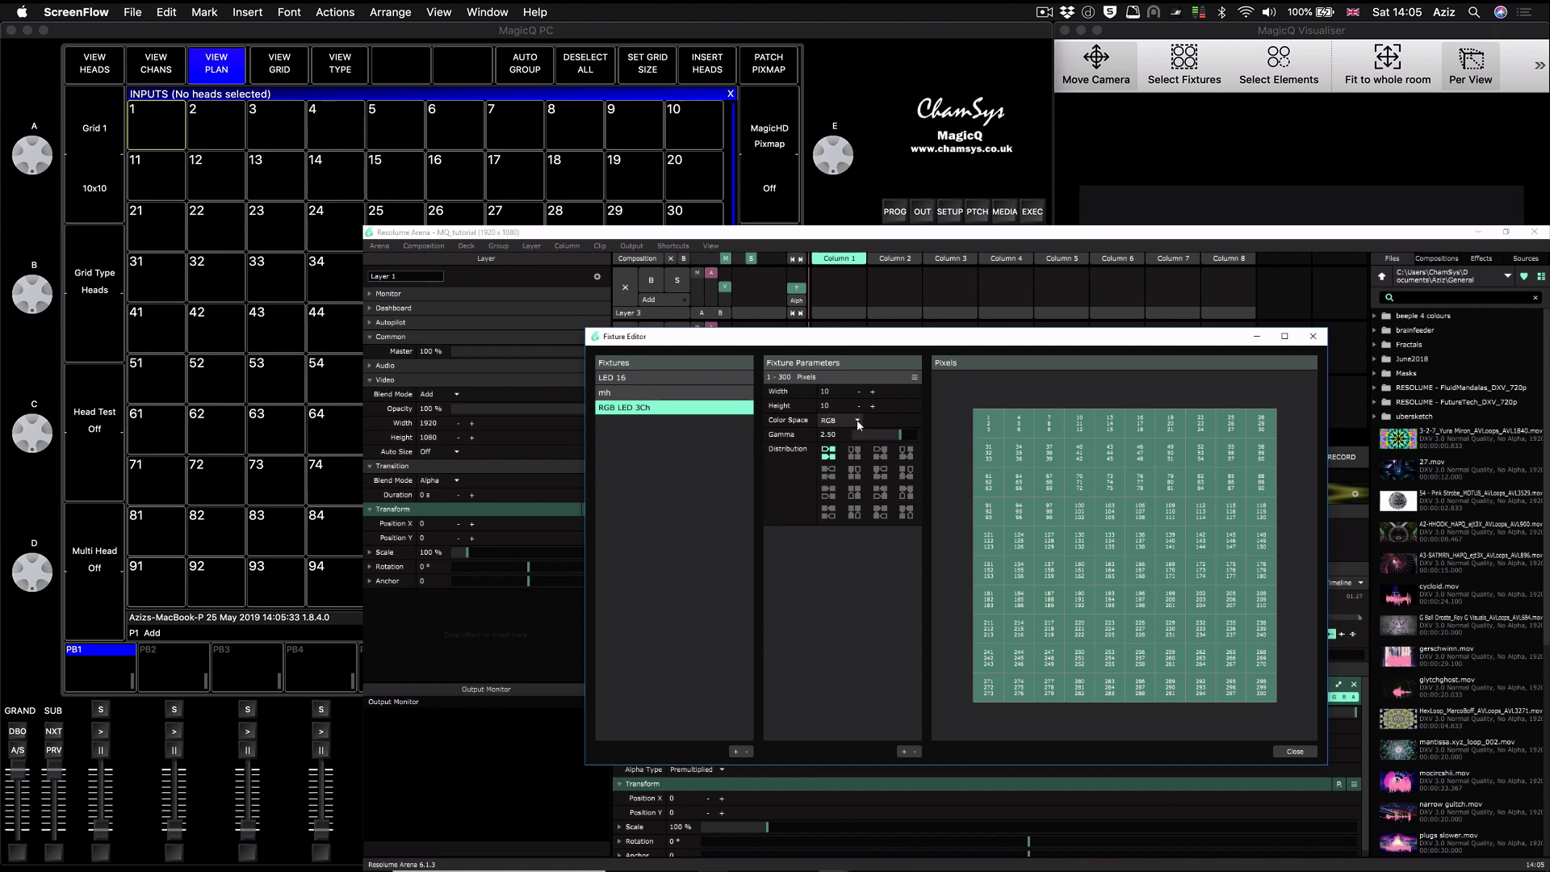
Step: Review the color space options of the RGB LED 3Ch fixture, keep RGB, and close the Fixture Editor
click(858, 424)
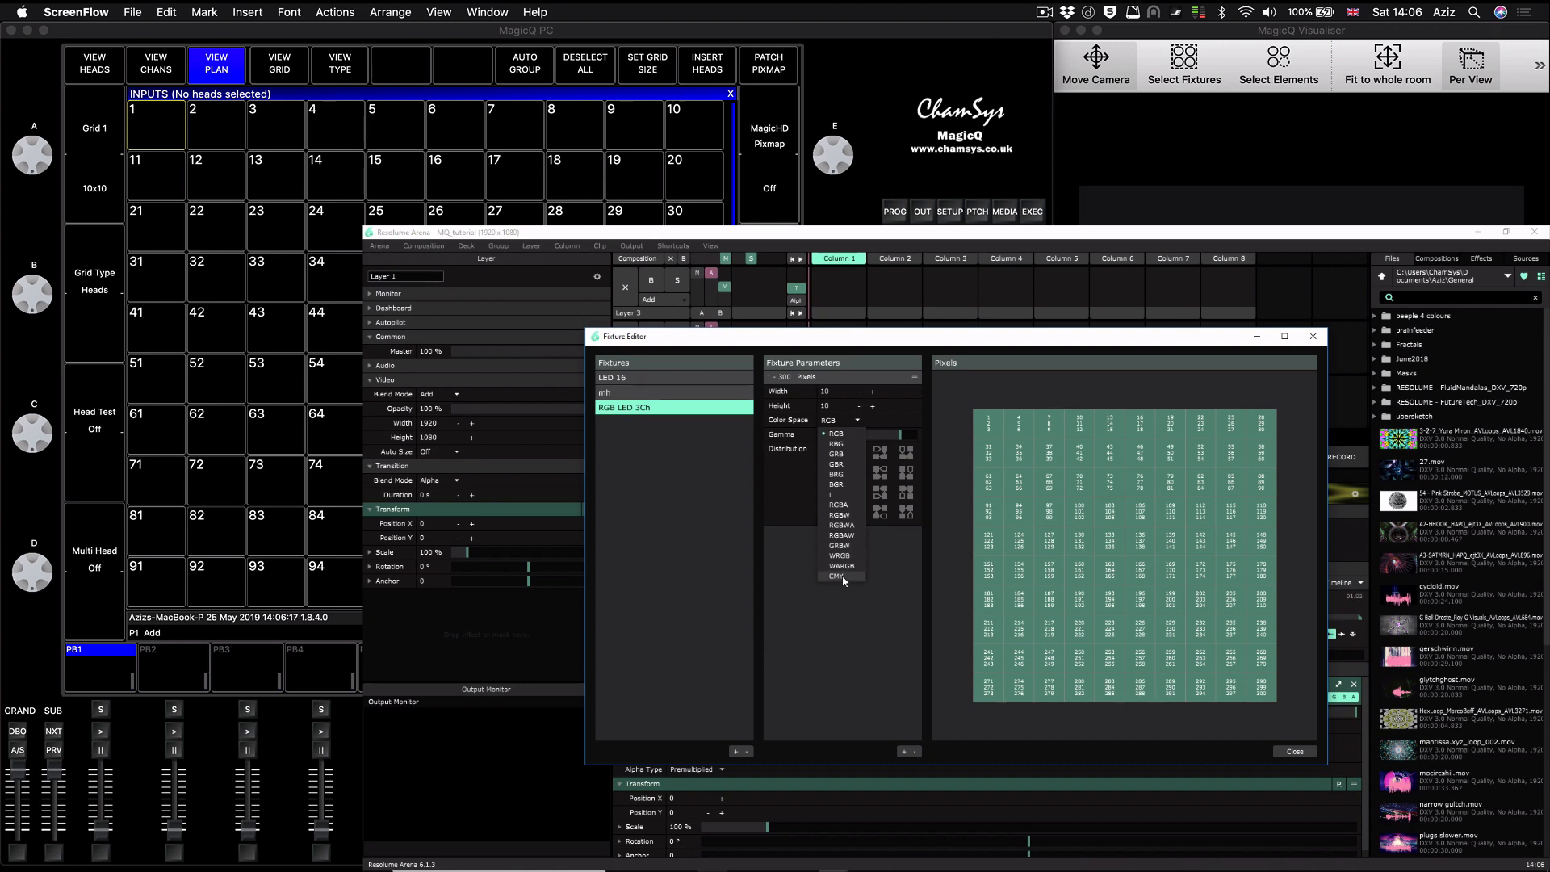
click(783, 507)
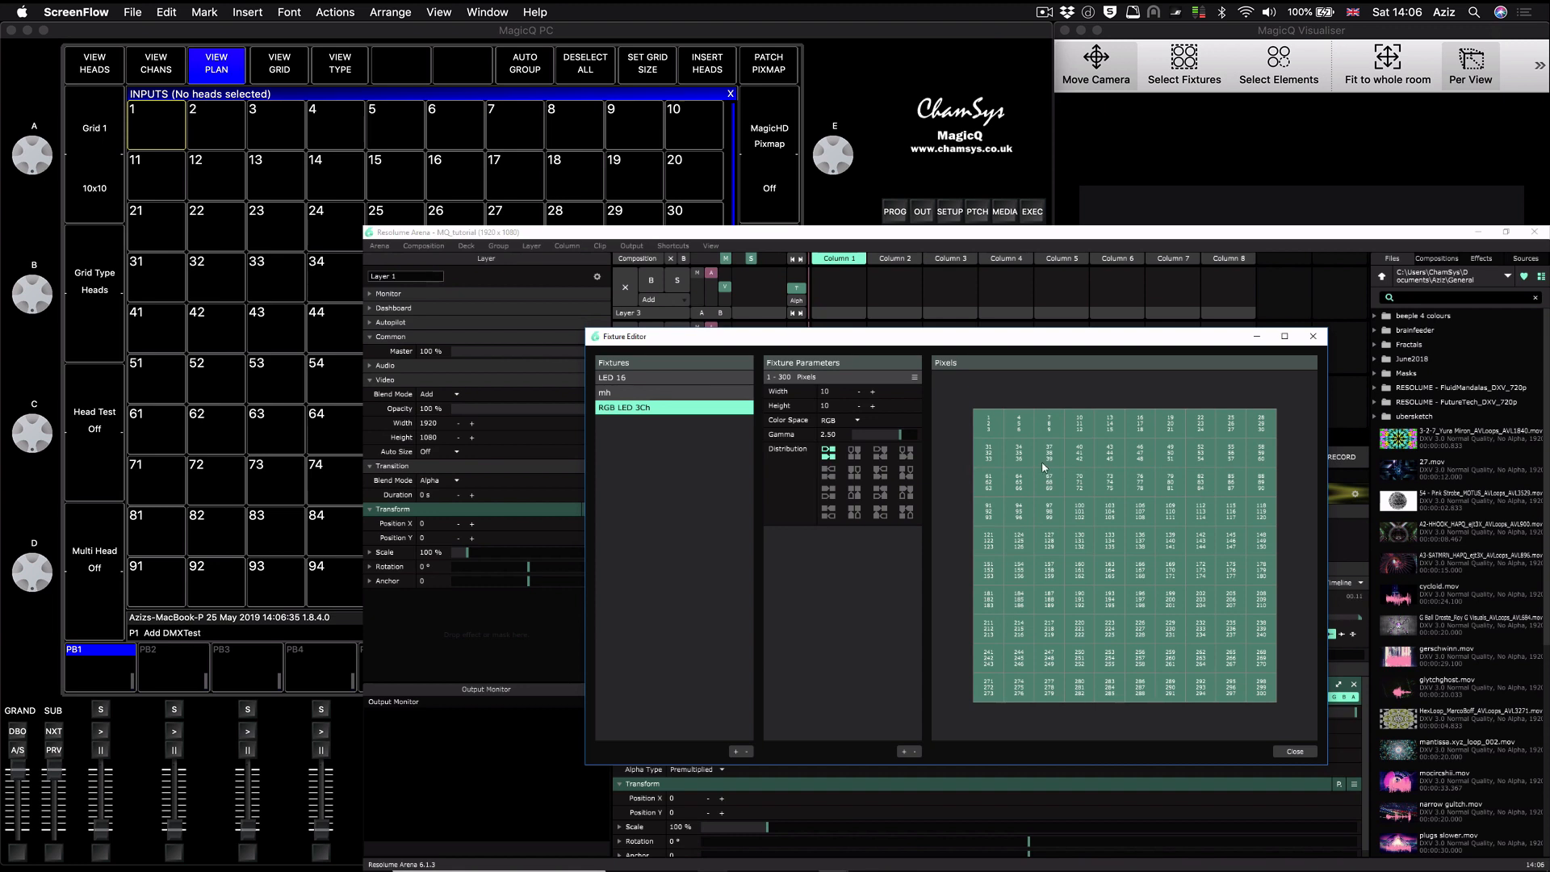
click(1294, 751)
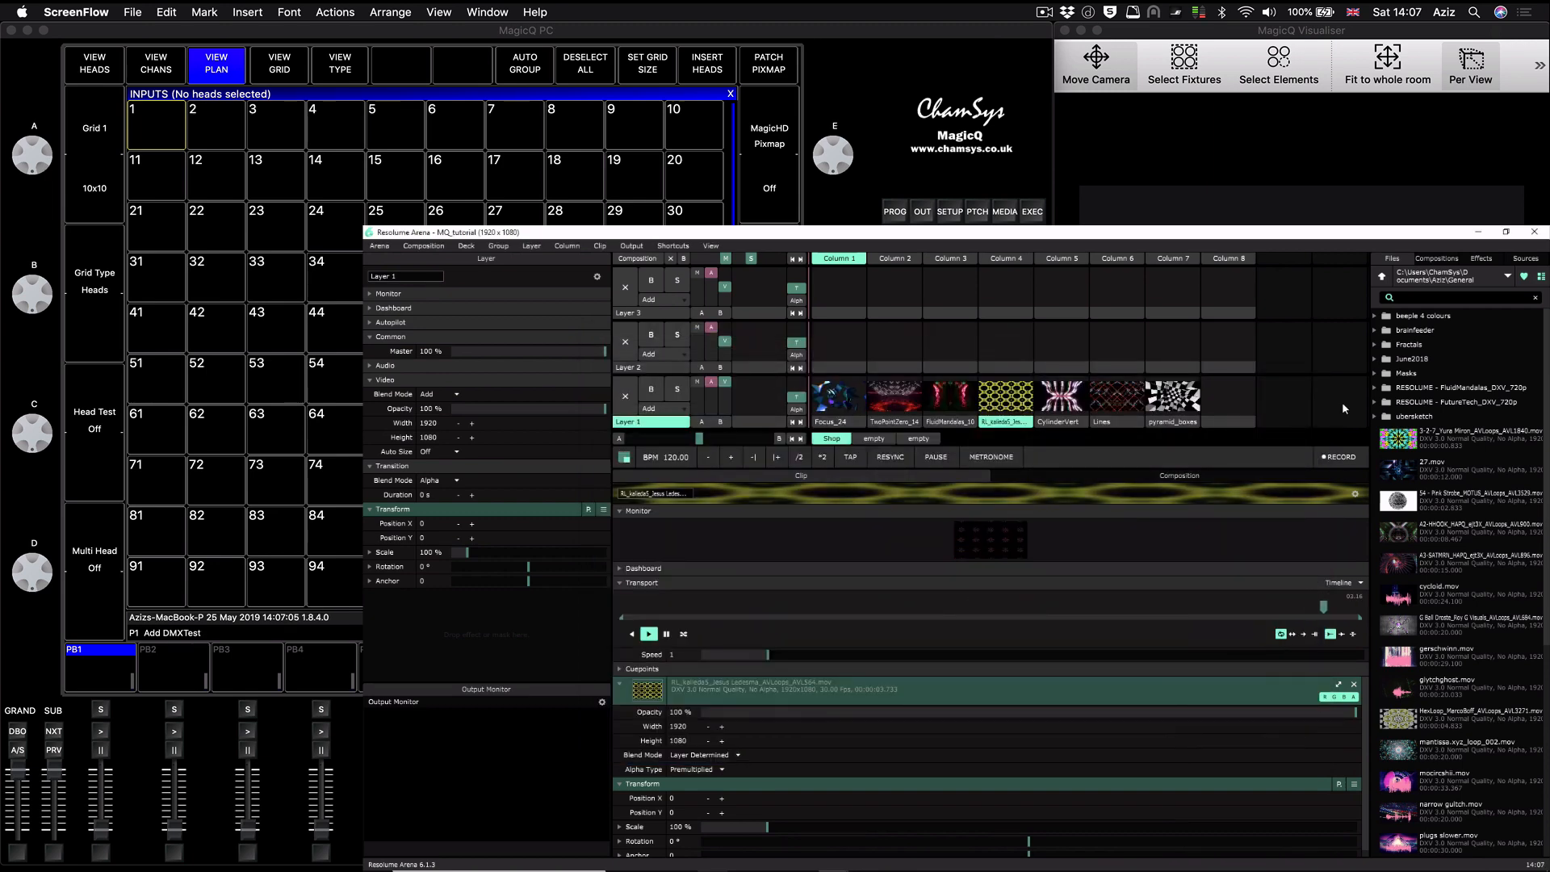
Step: Open the advanced output settings and set the target IP of Lumiverse 1 to the ChamSys MagicQ device
click(638, 246)
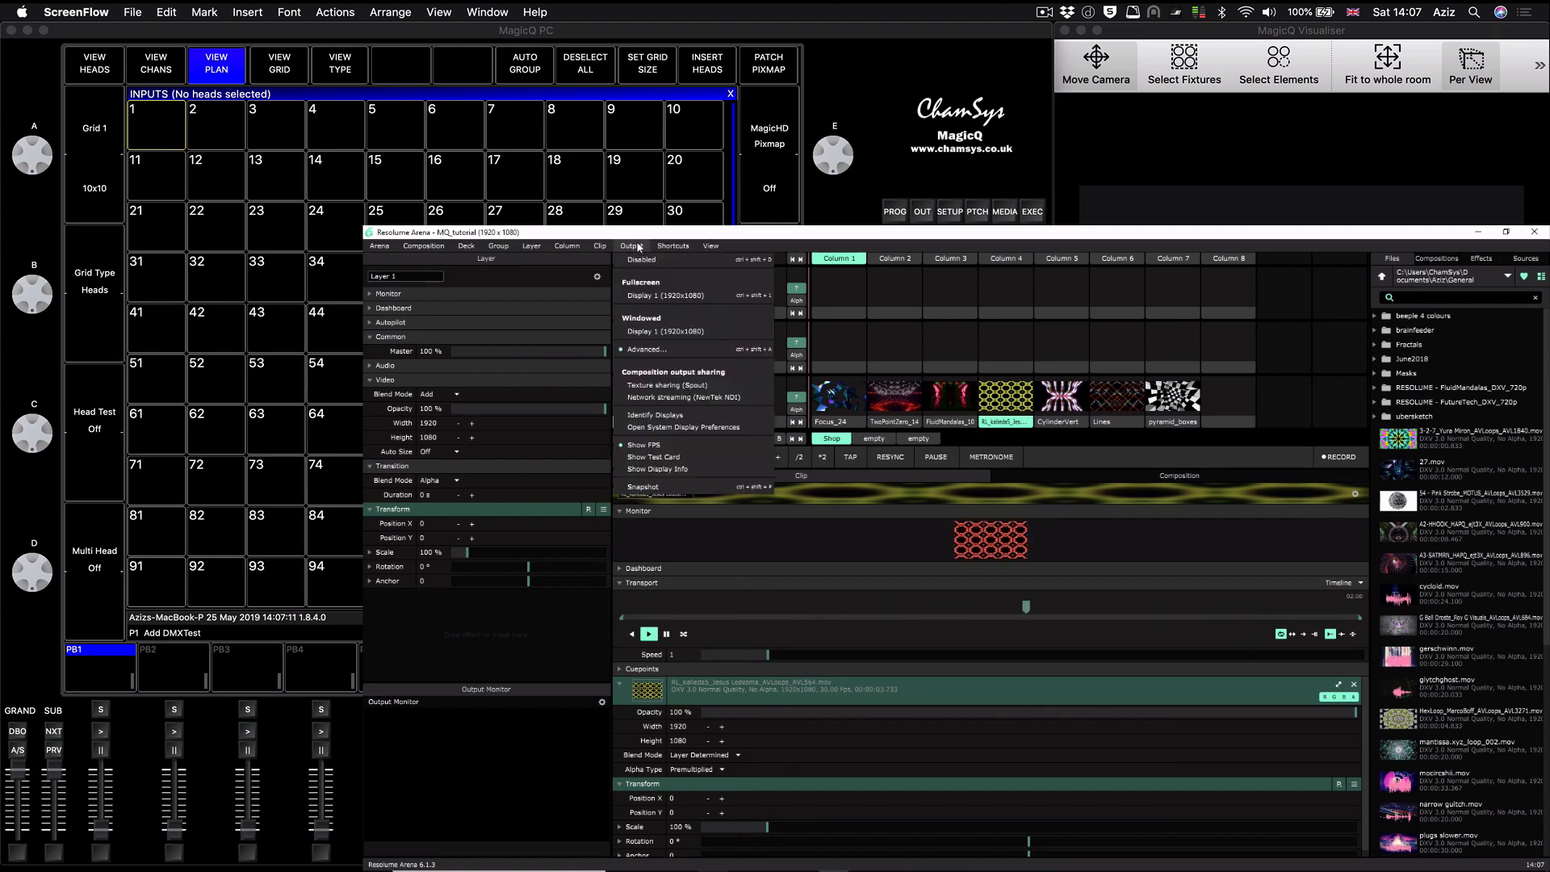
click(642, 352)
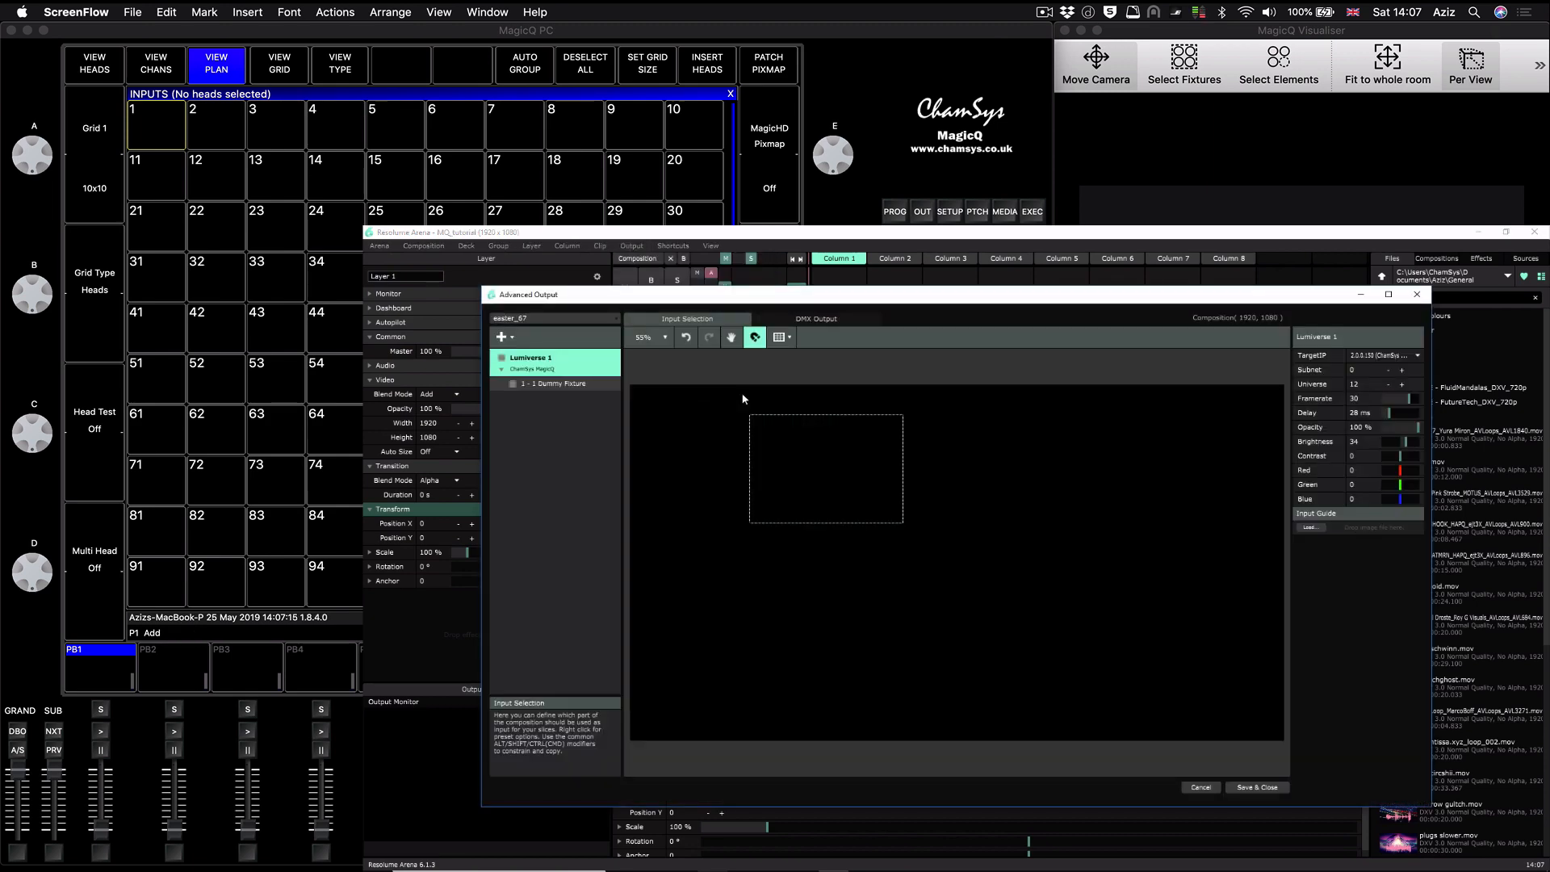
click(512, 338)
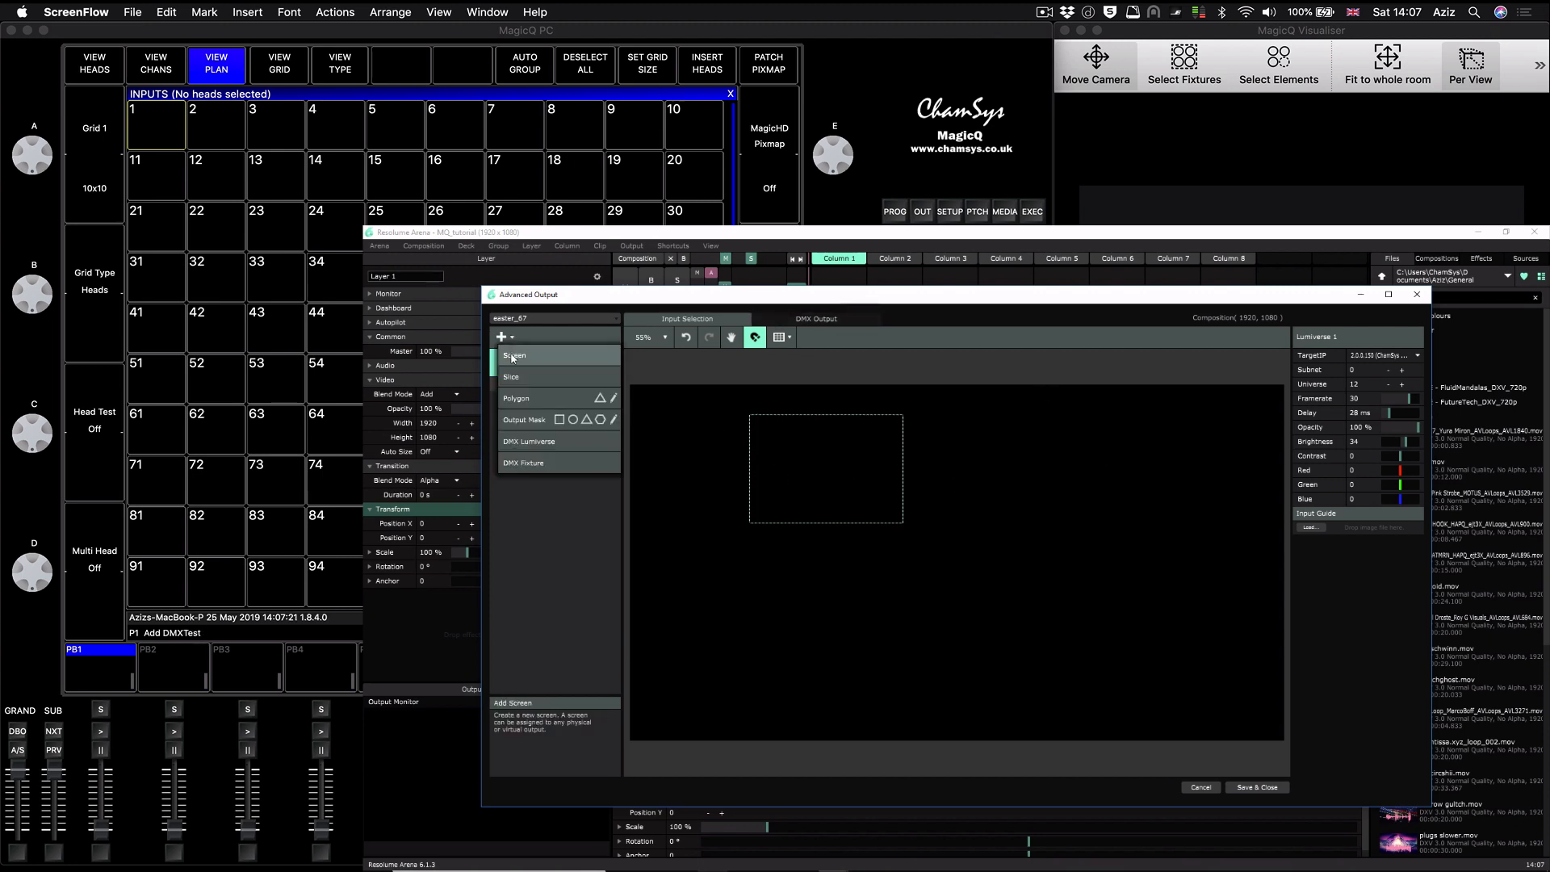
click(533, 513)
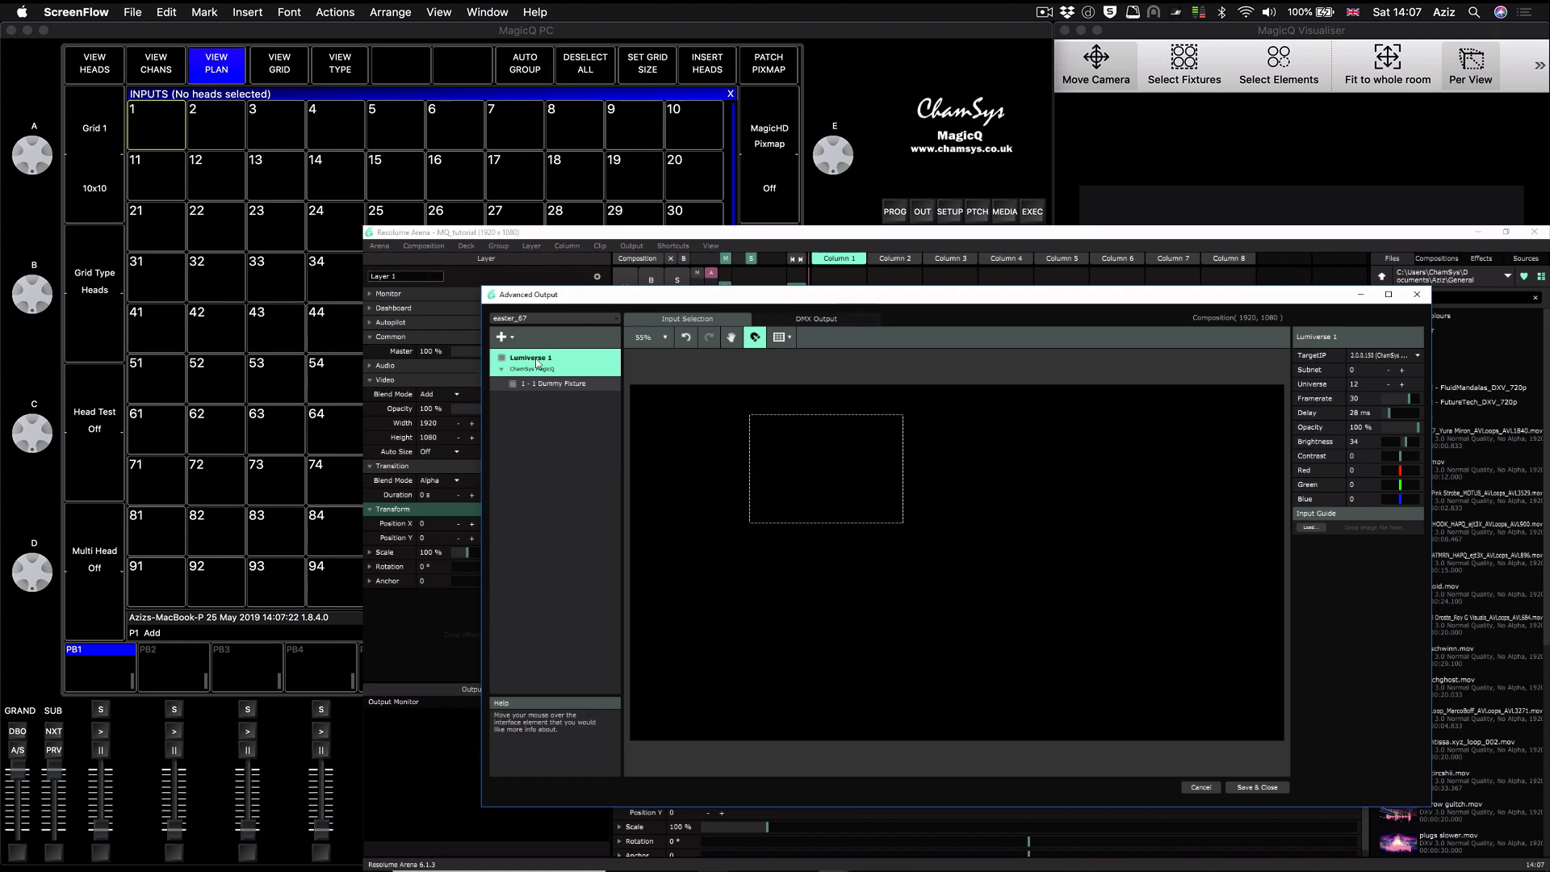
click(502, 337)
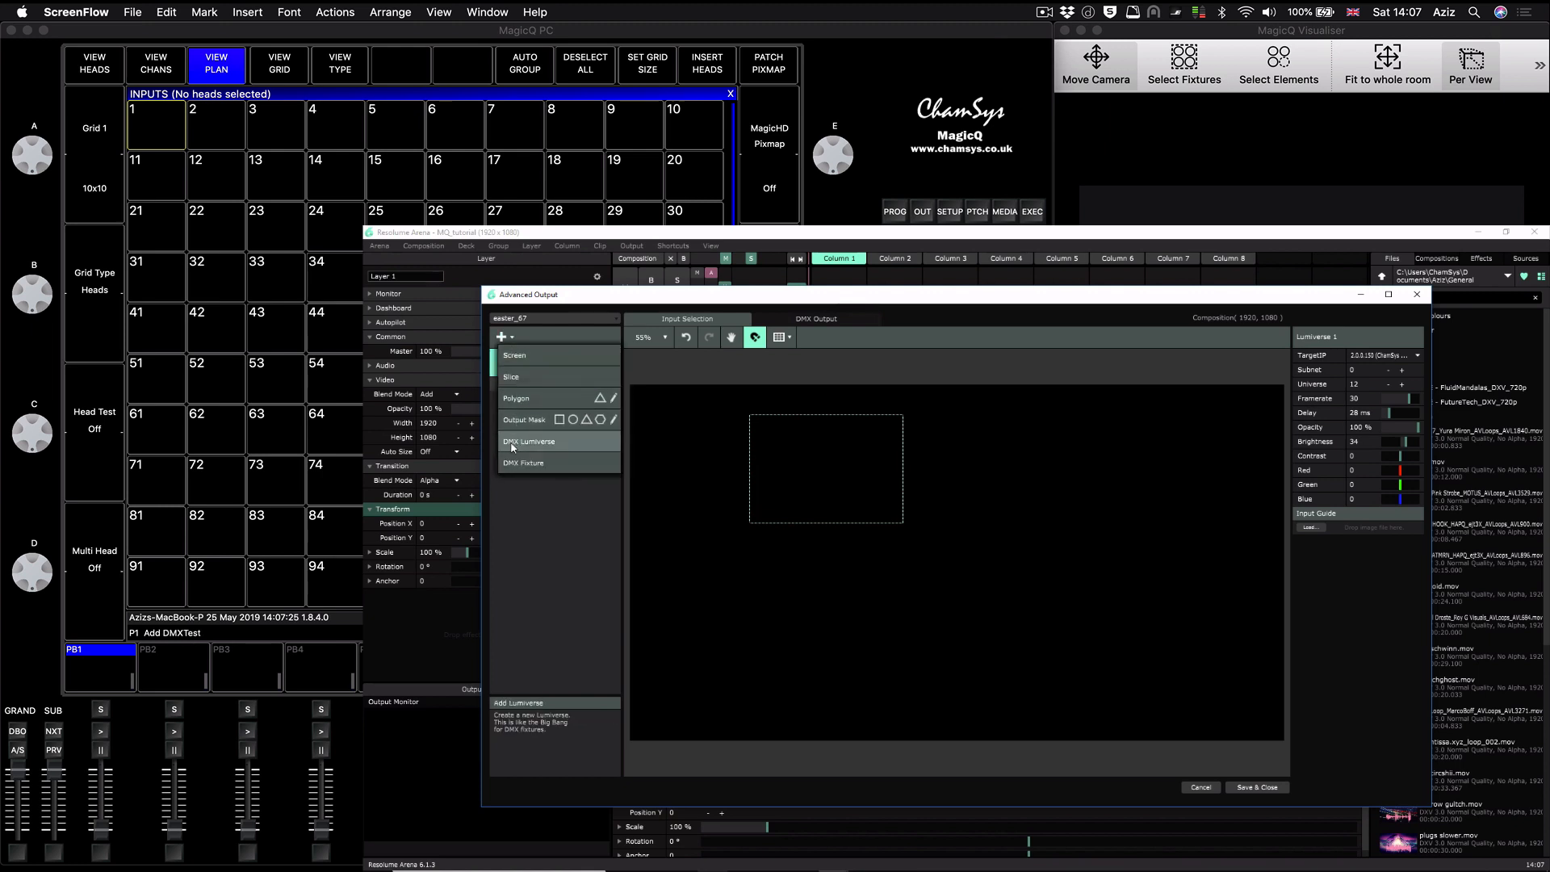
click(543, 539)
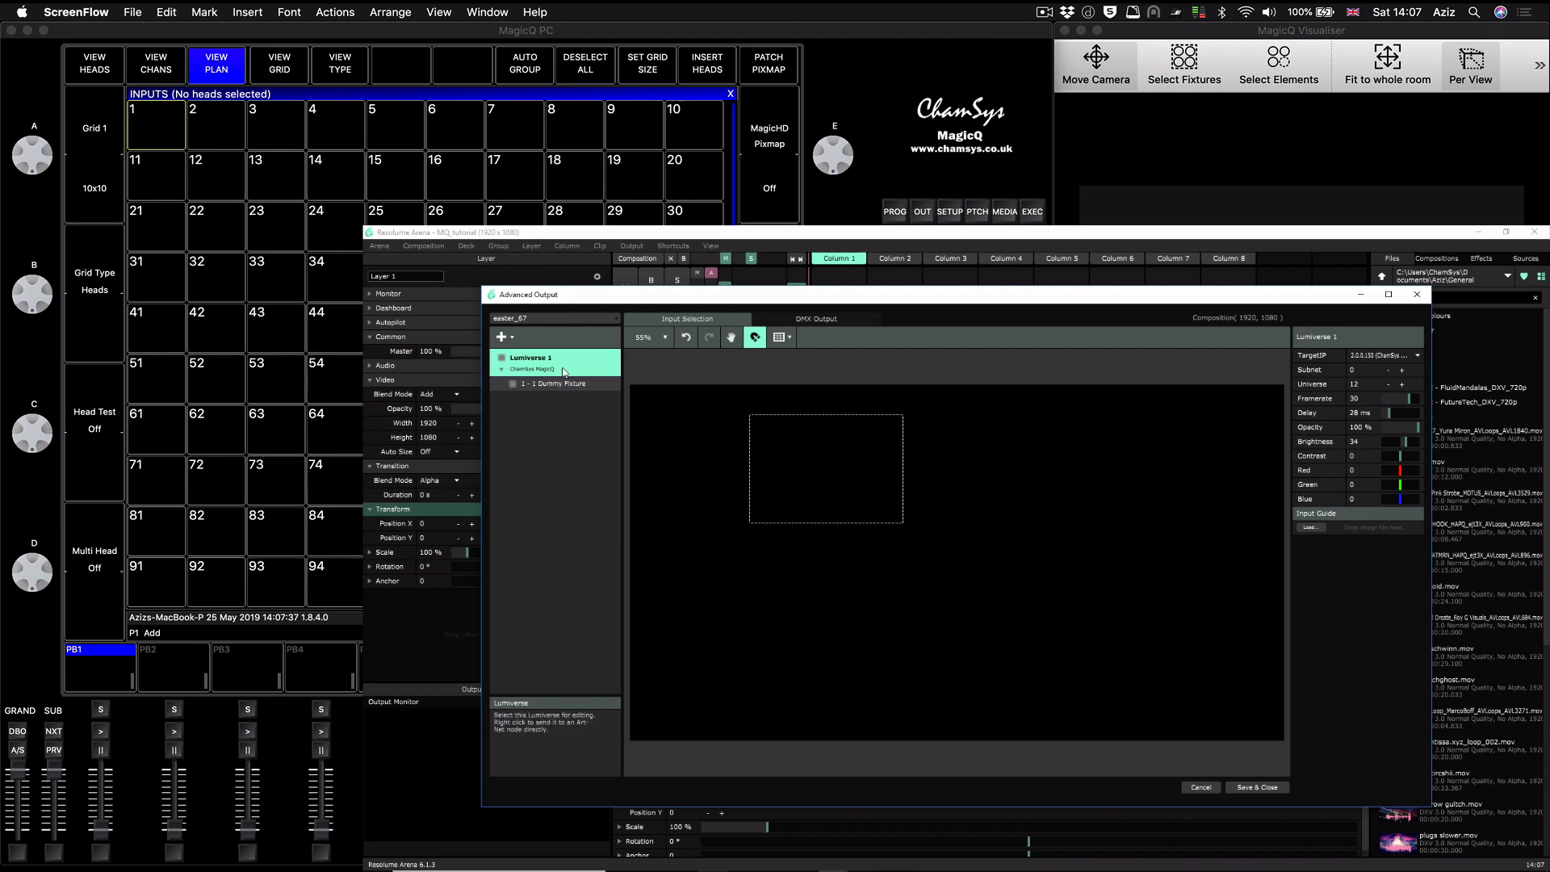
click(1399, 358)
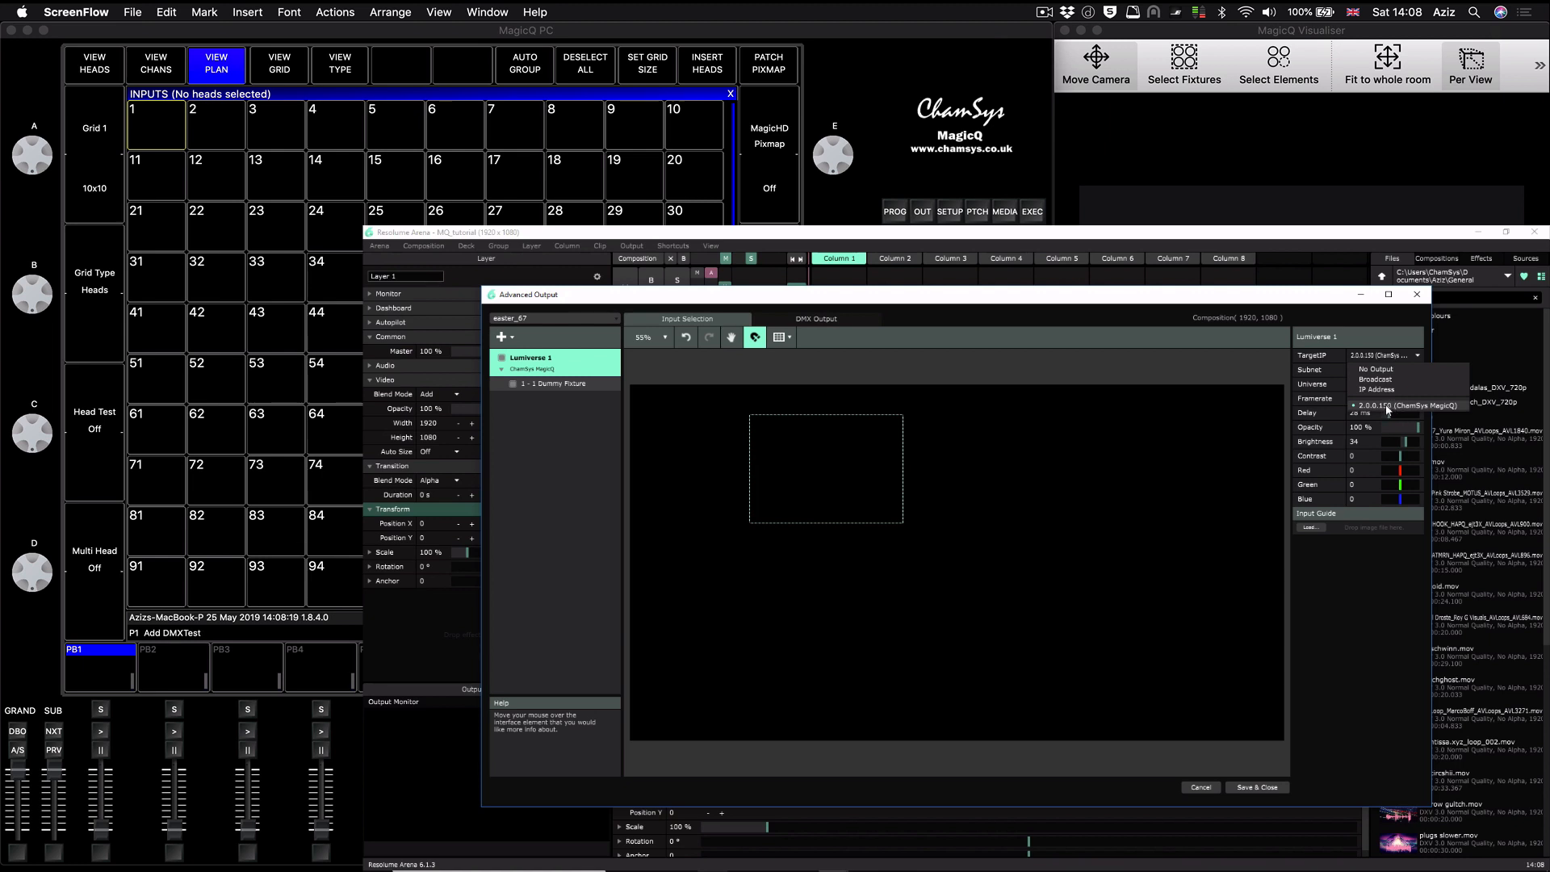
click(1387, 406)
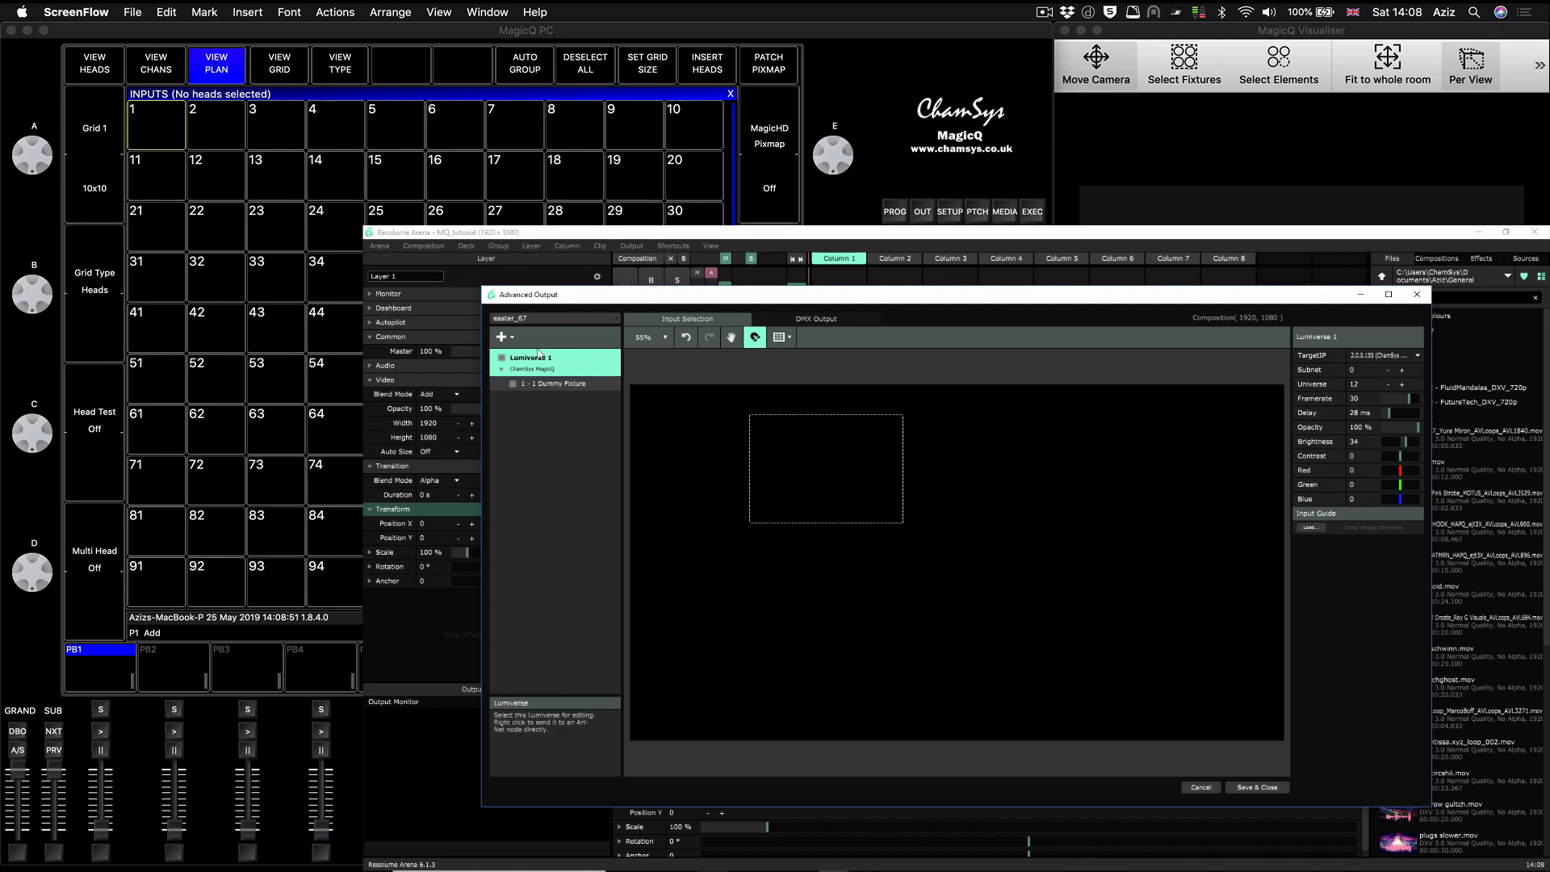
Step: Change the dummy fixture in Lumiverse 1 to the RGB LED 3Ch fixture type
click(501, 337)
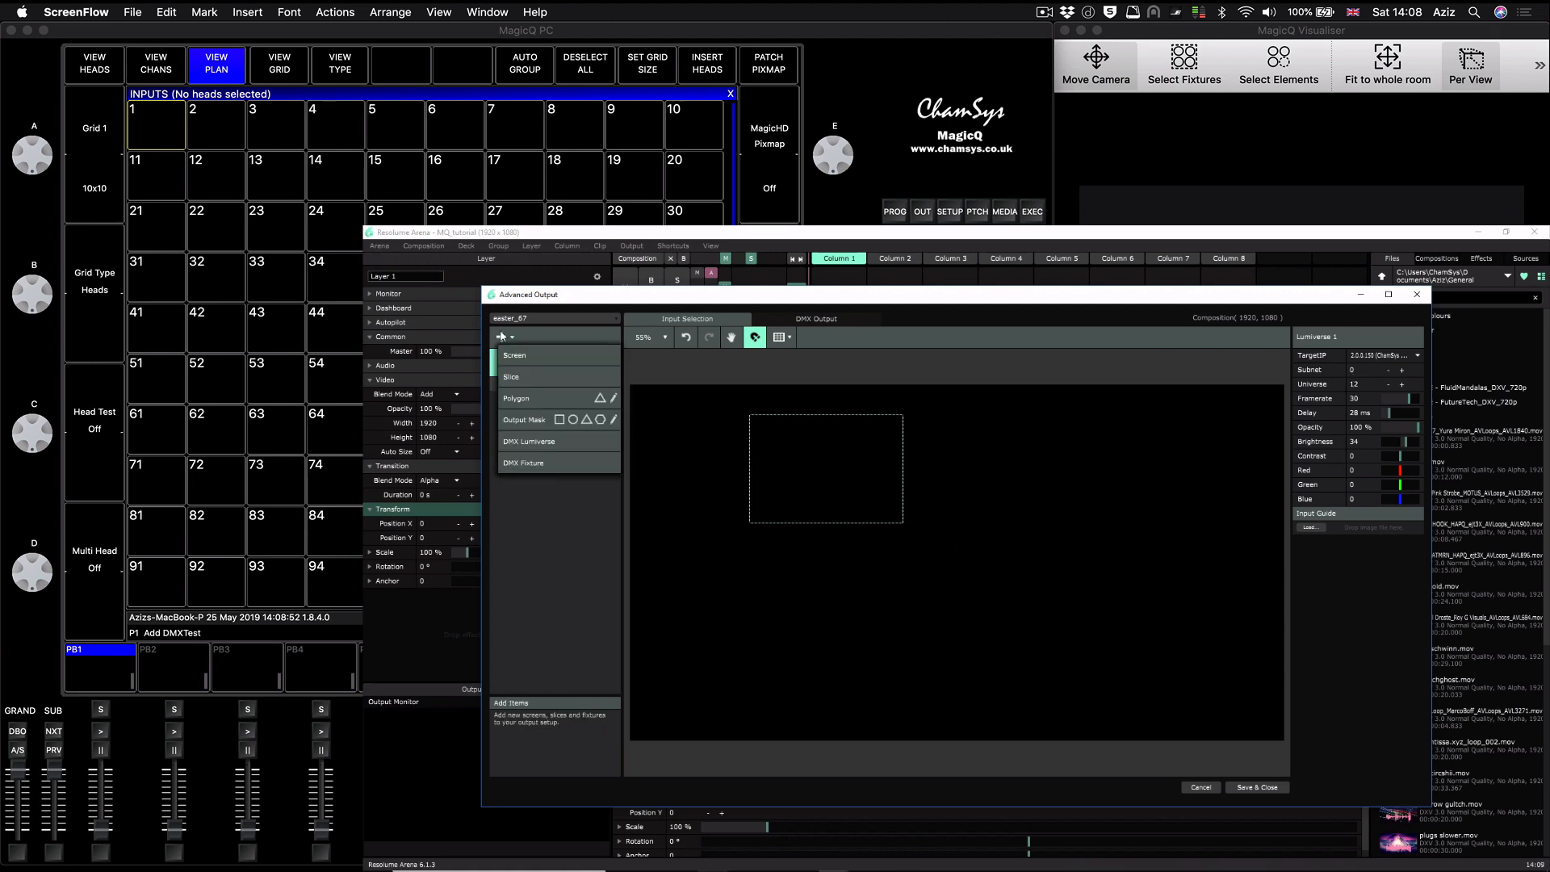
click(537, 465)
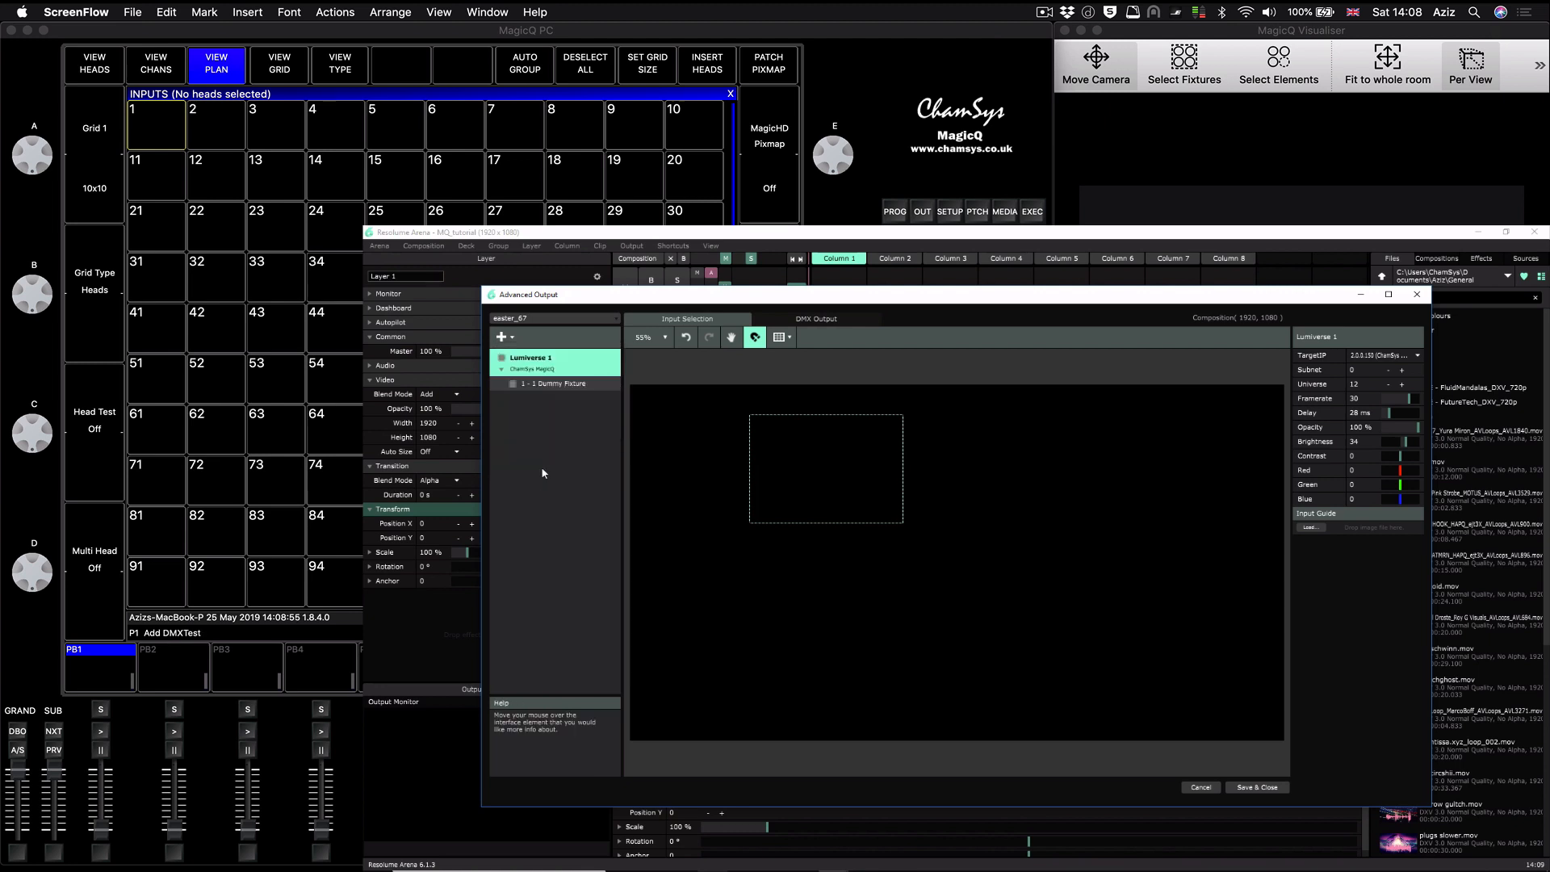
click(542, 384)
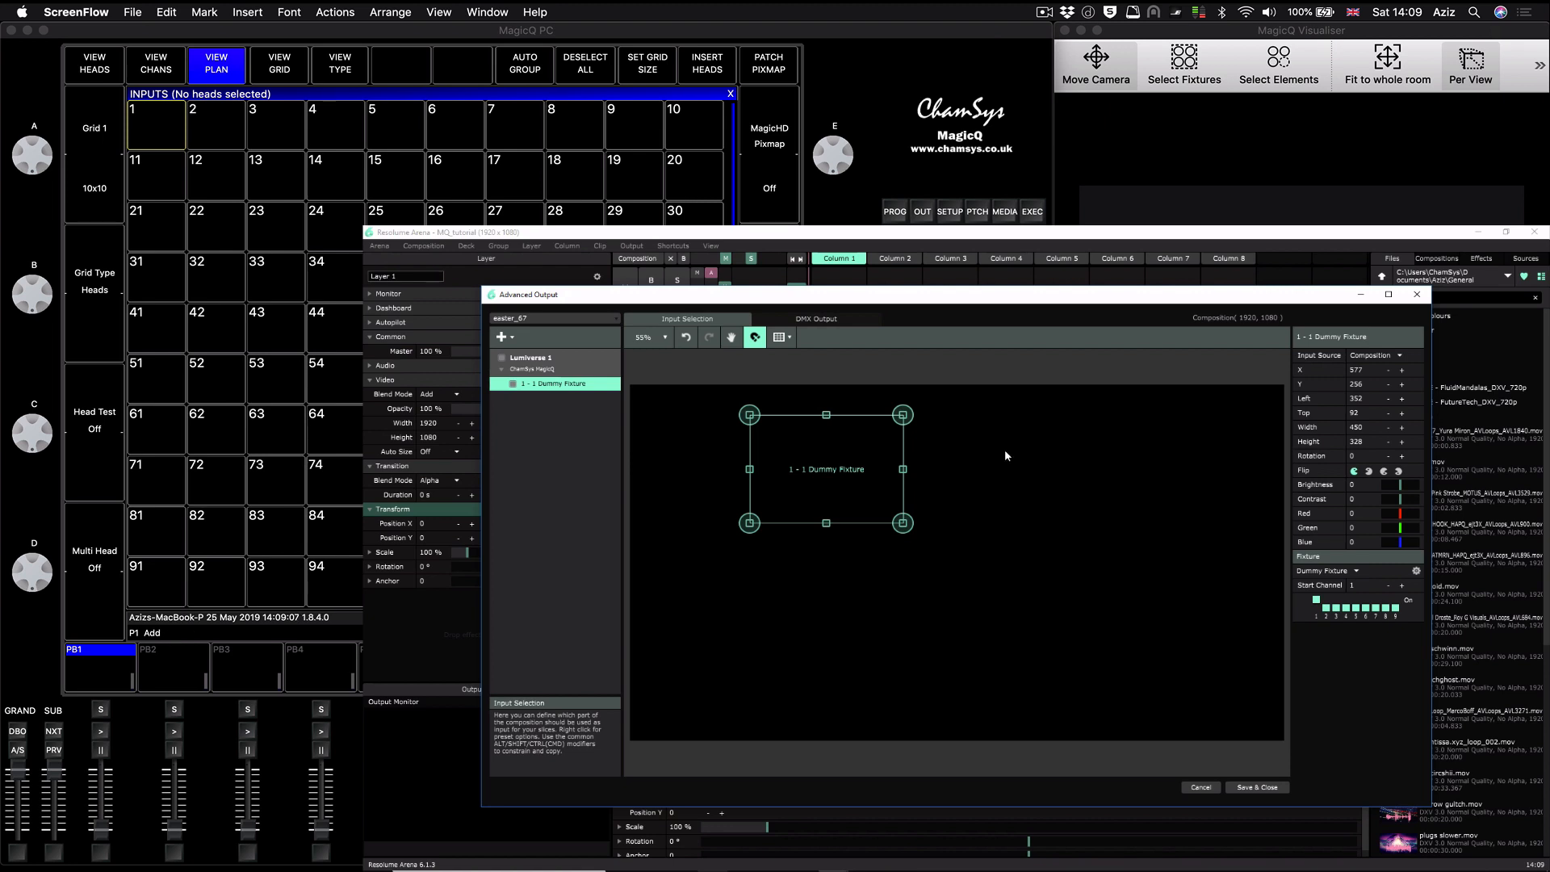
click(1357, 573)
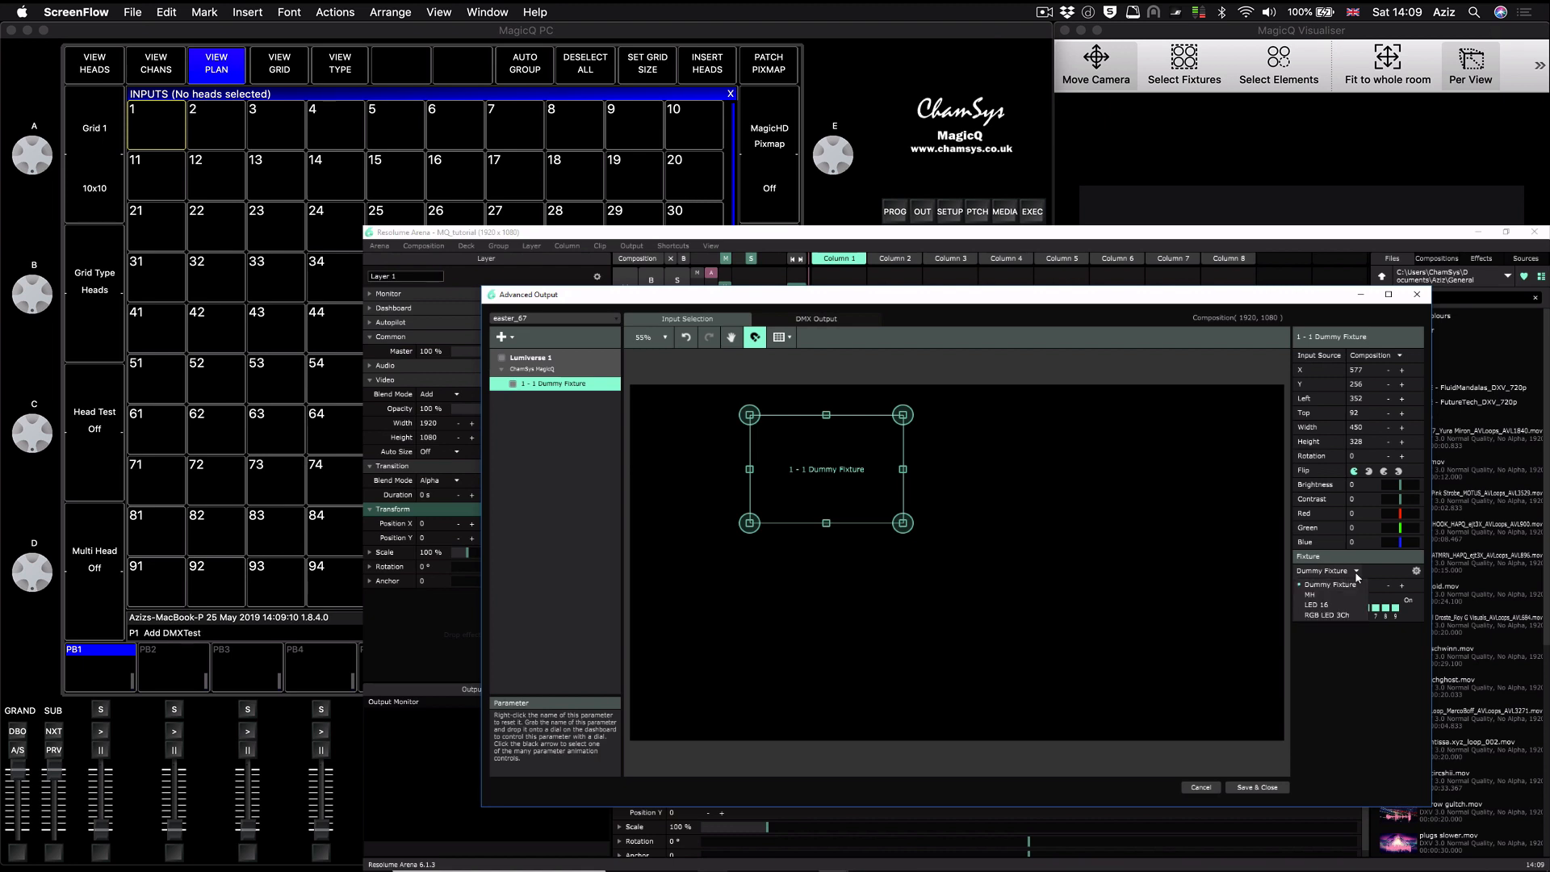
click(1314, 616)
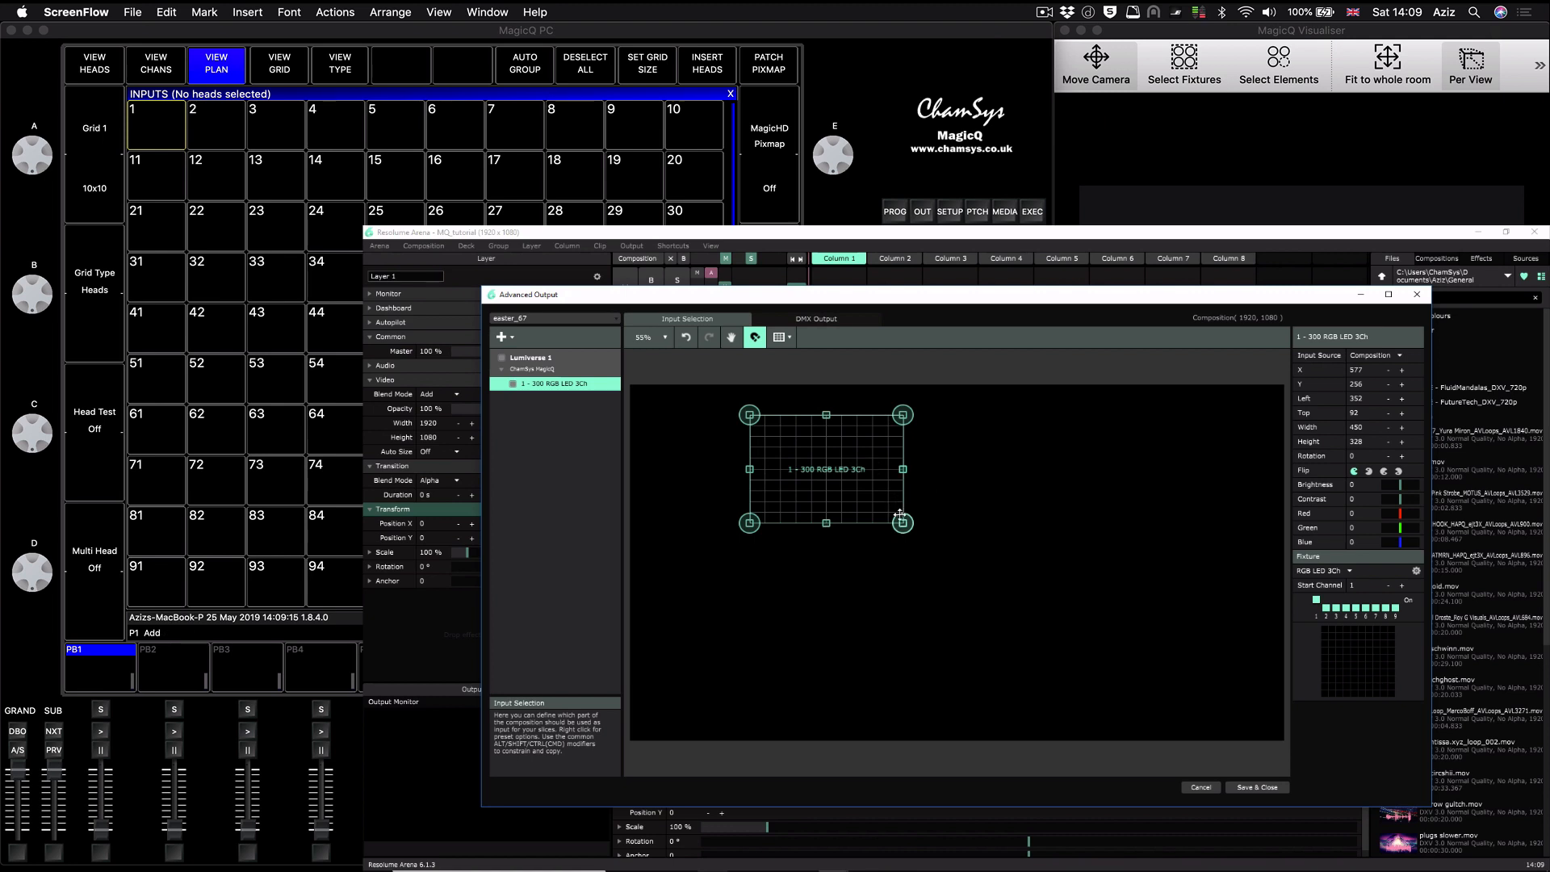
Step: Enlarge the RGB LED 3Ch input area to about 838 by 635 pixels, move it to about X 913, Y 487.5, and save the output setup
drag(904, 525, 1035, 626)
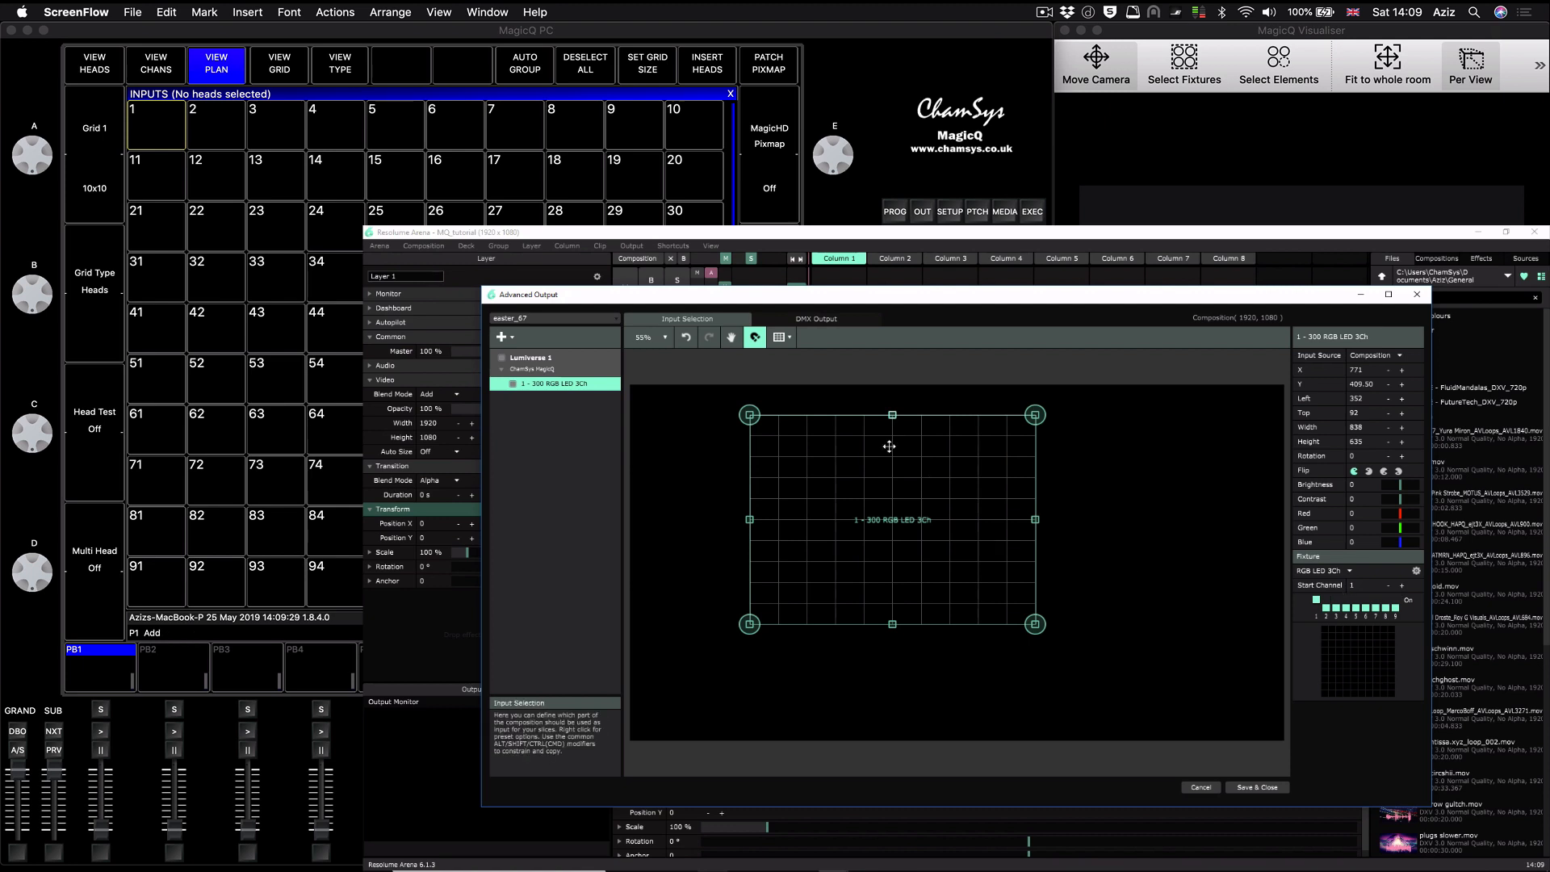
drag(889, 446, 938, 473)
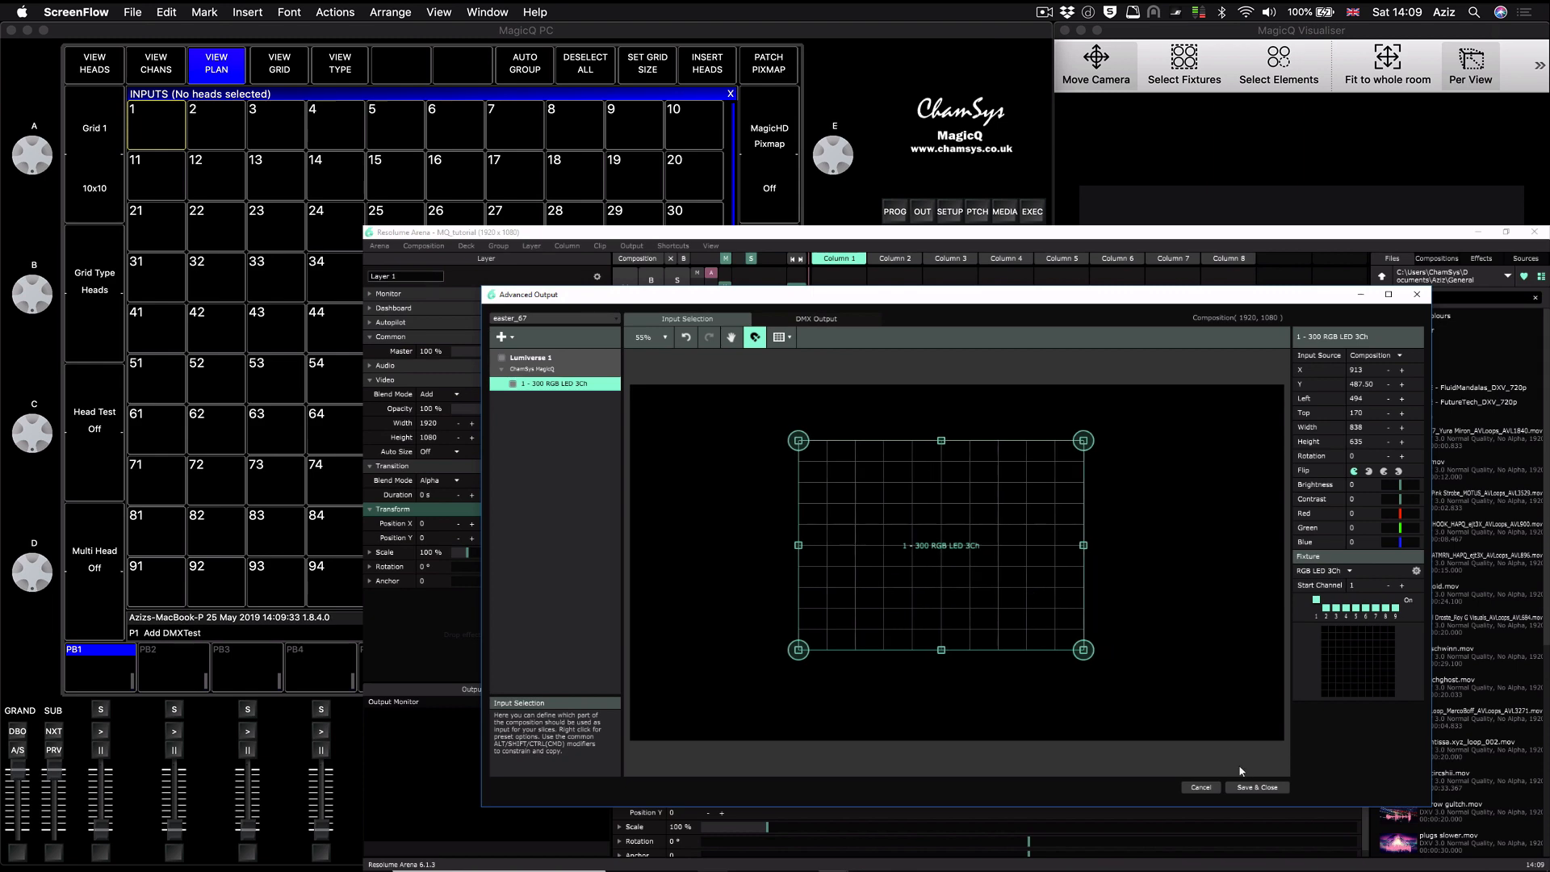
click(1251, 787)
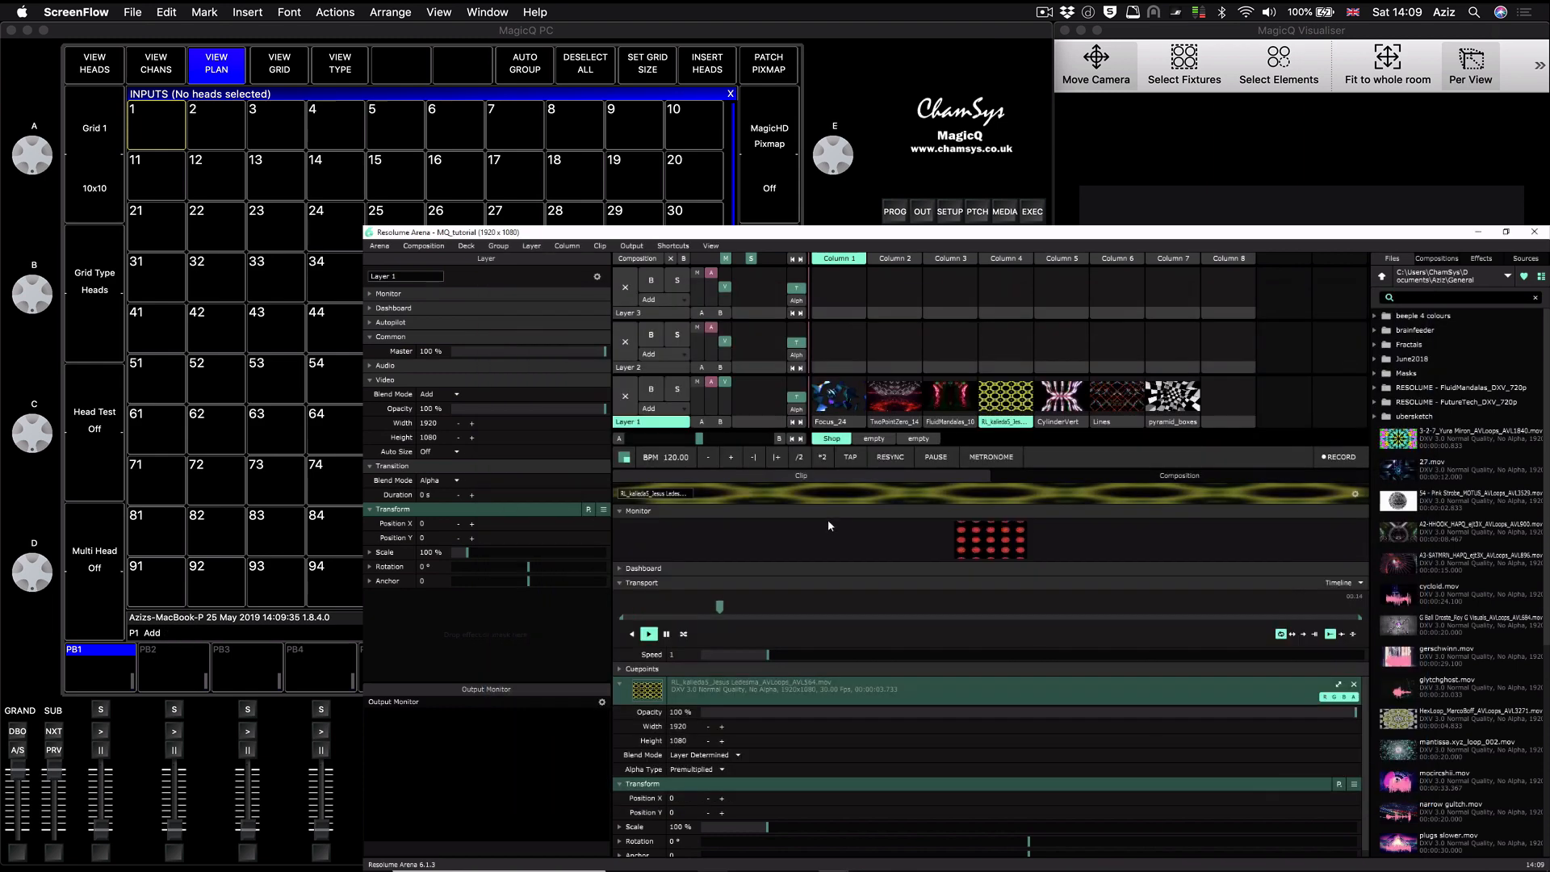
Step: Play the column 4 clip on Layer 1 and resize the fixture's input area to about 479 by 402 pixels around X 580.5, Y 267, saving the setup
click(1000, 398)
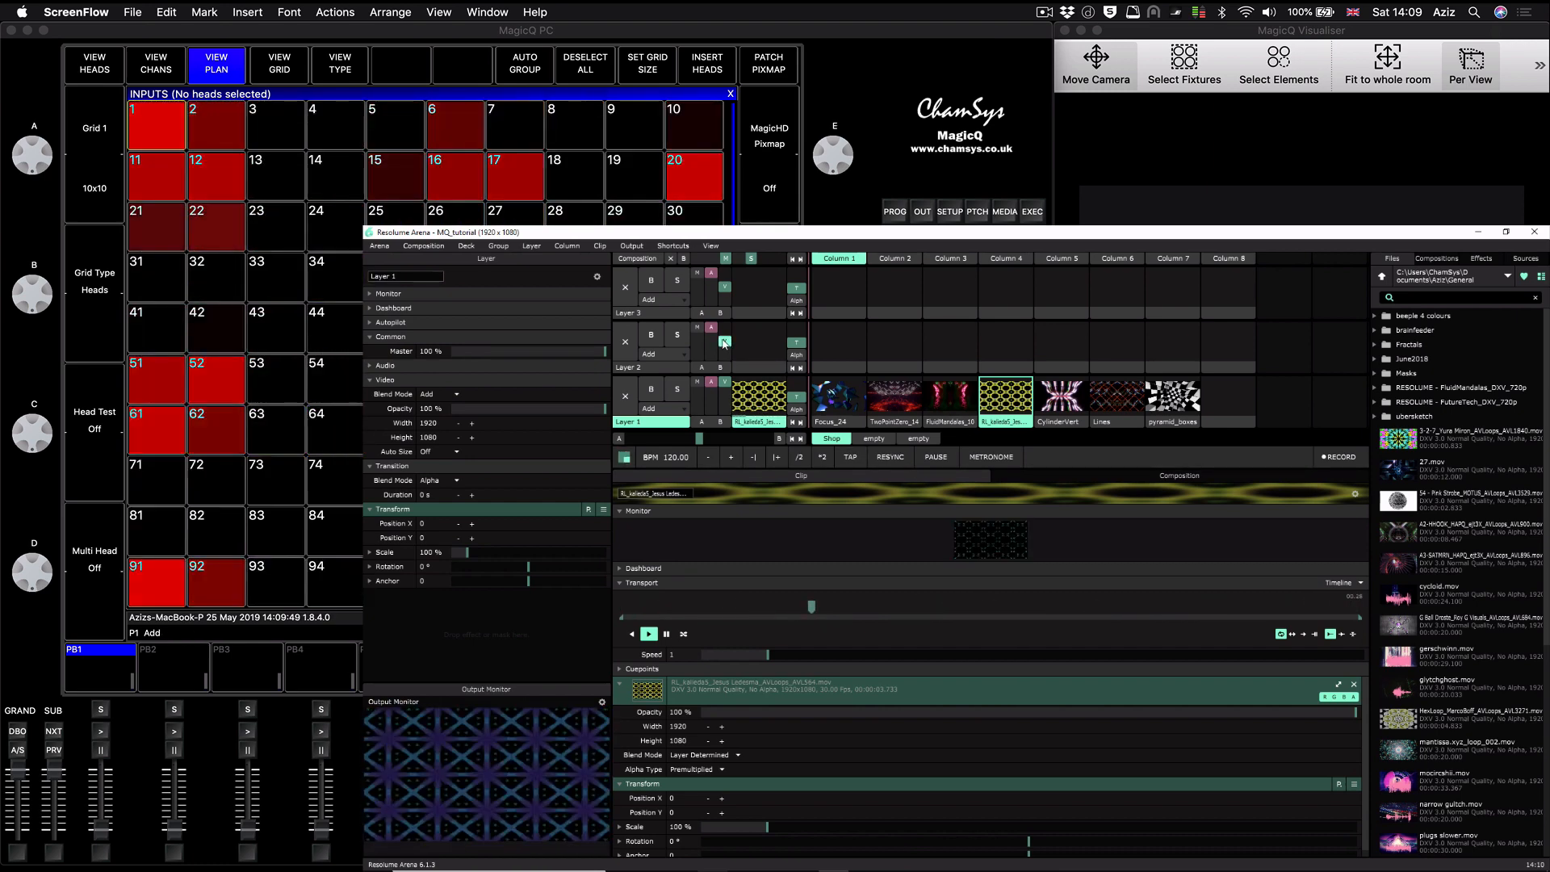
click(630, 247)
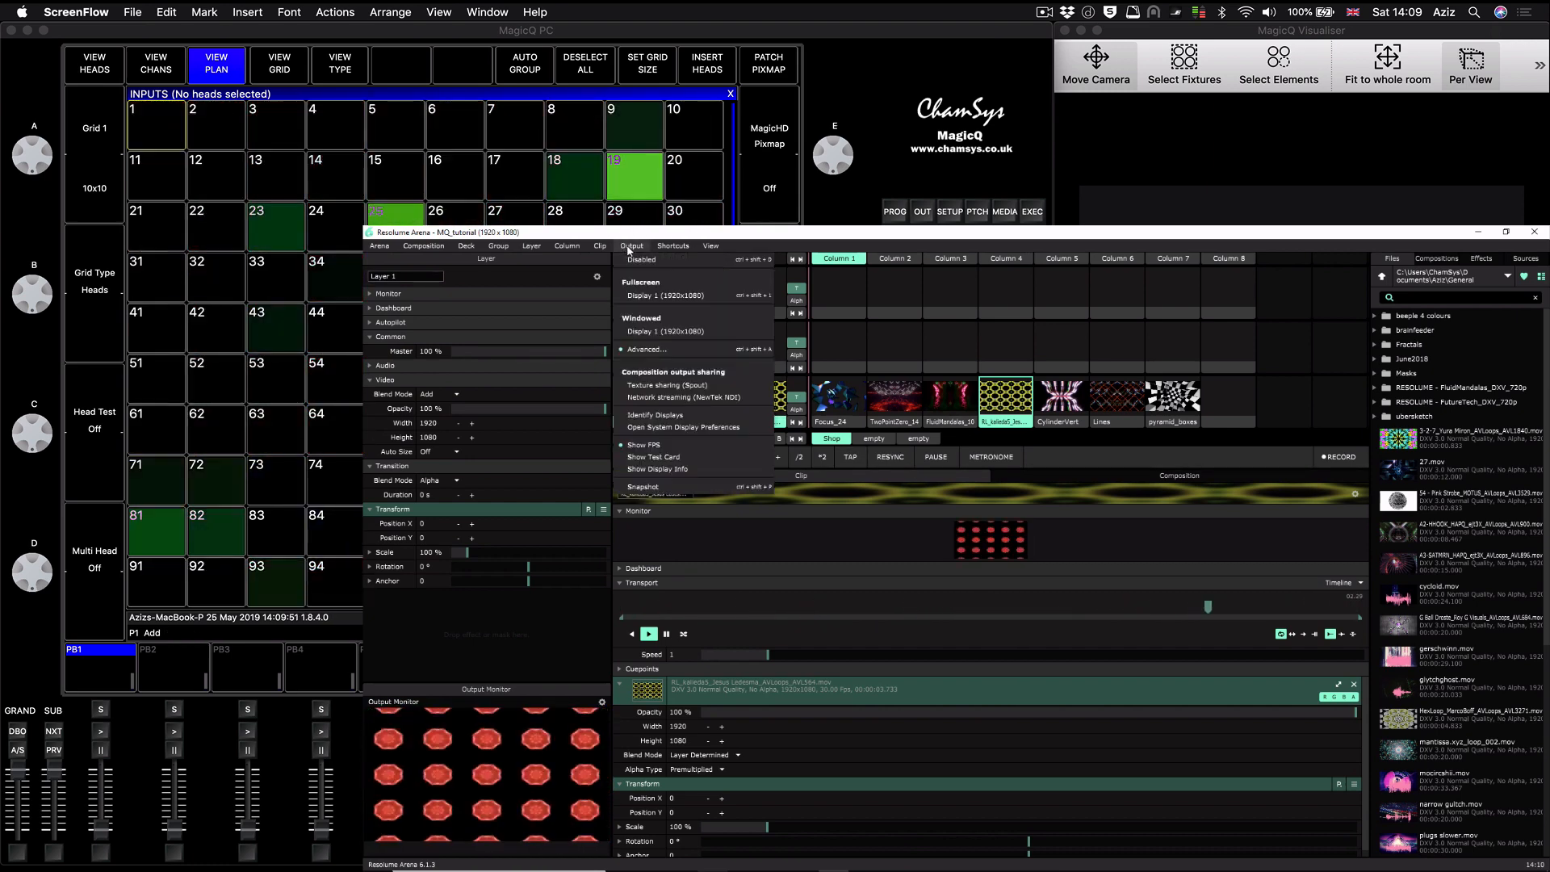
click(646, 349)
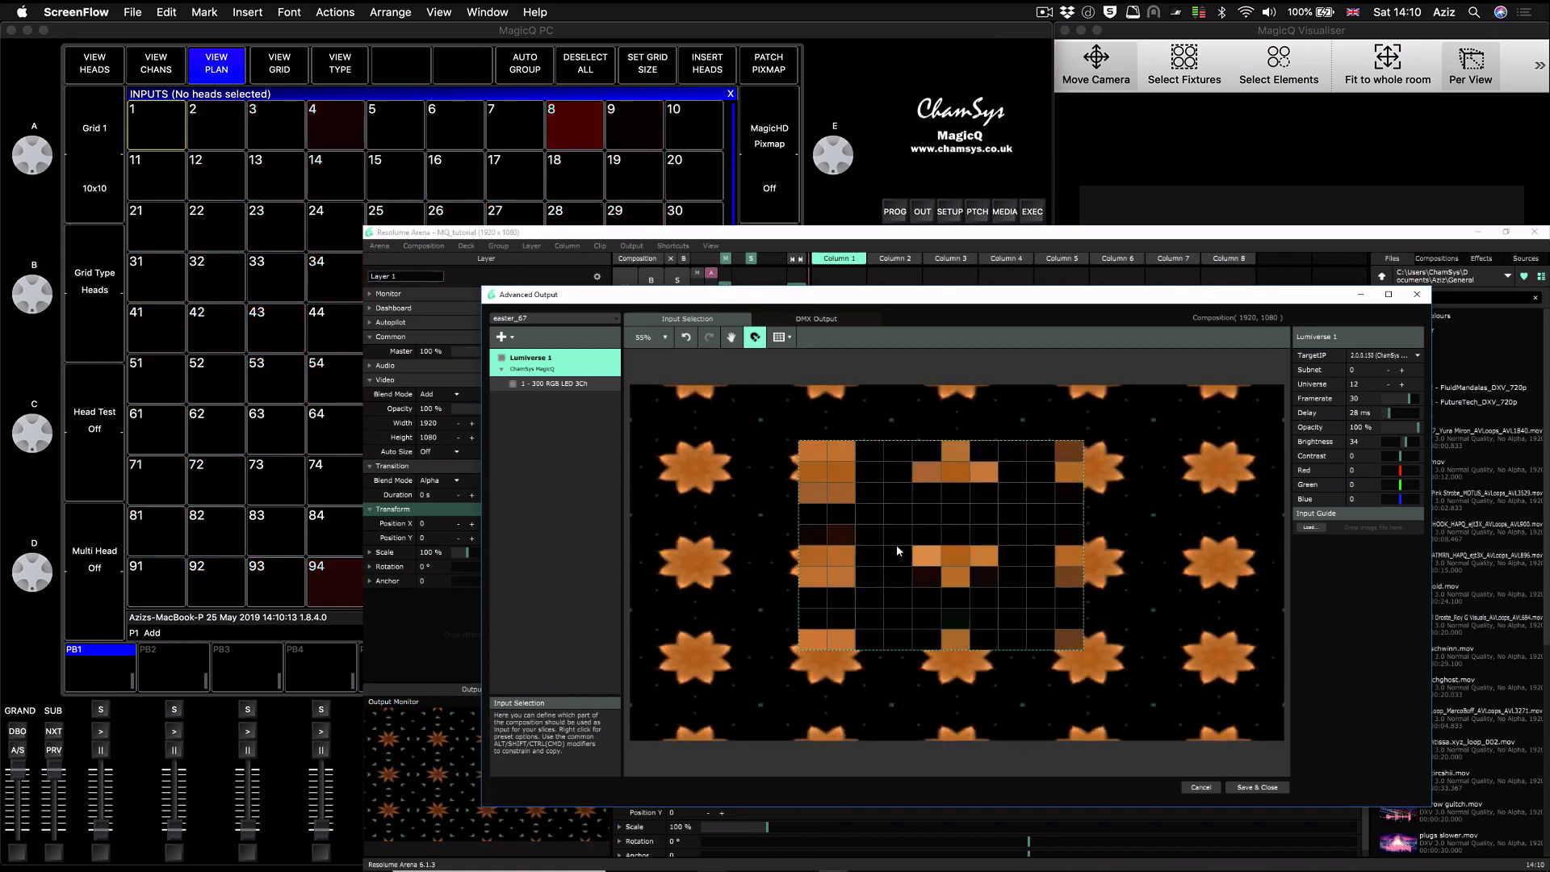
click(914, 546)
drag(904, 545, 859, 515)
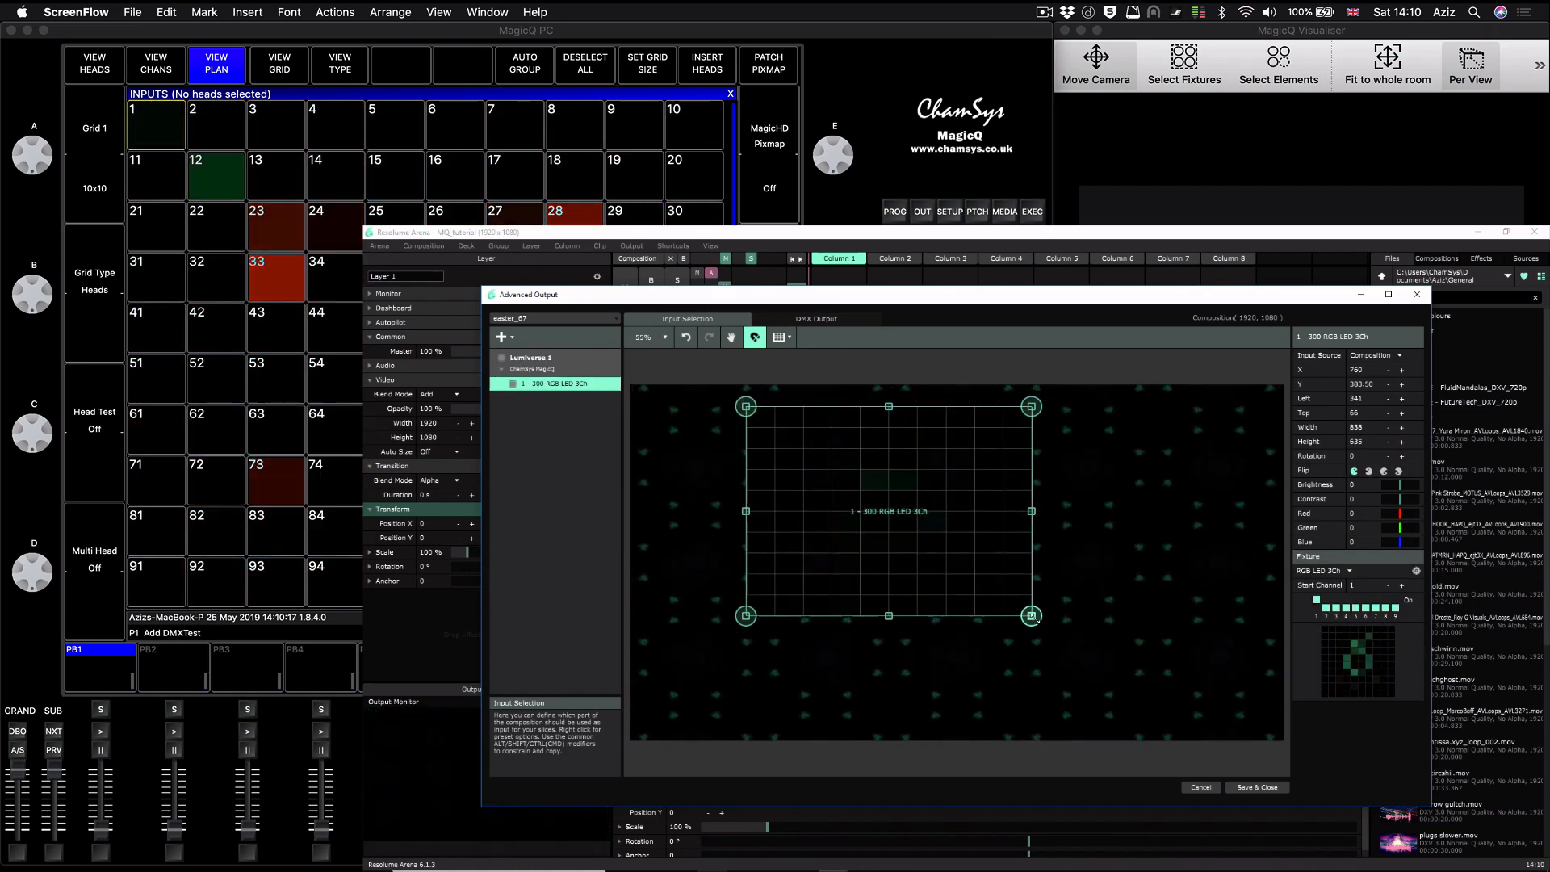
drag(1031, 616, 909, 538)
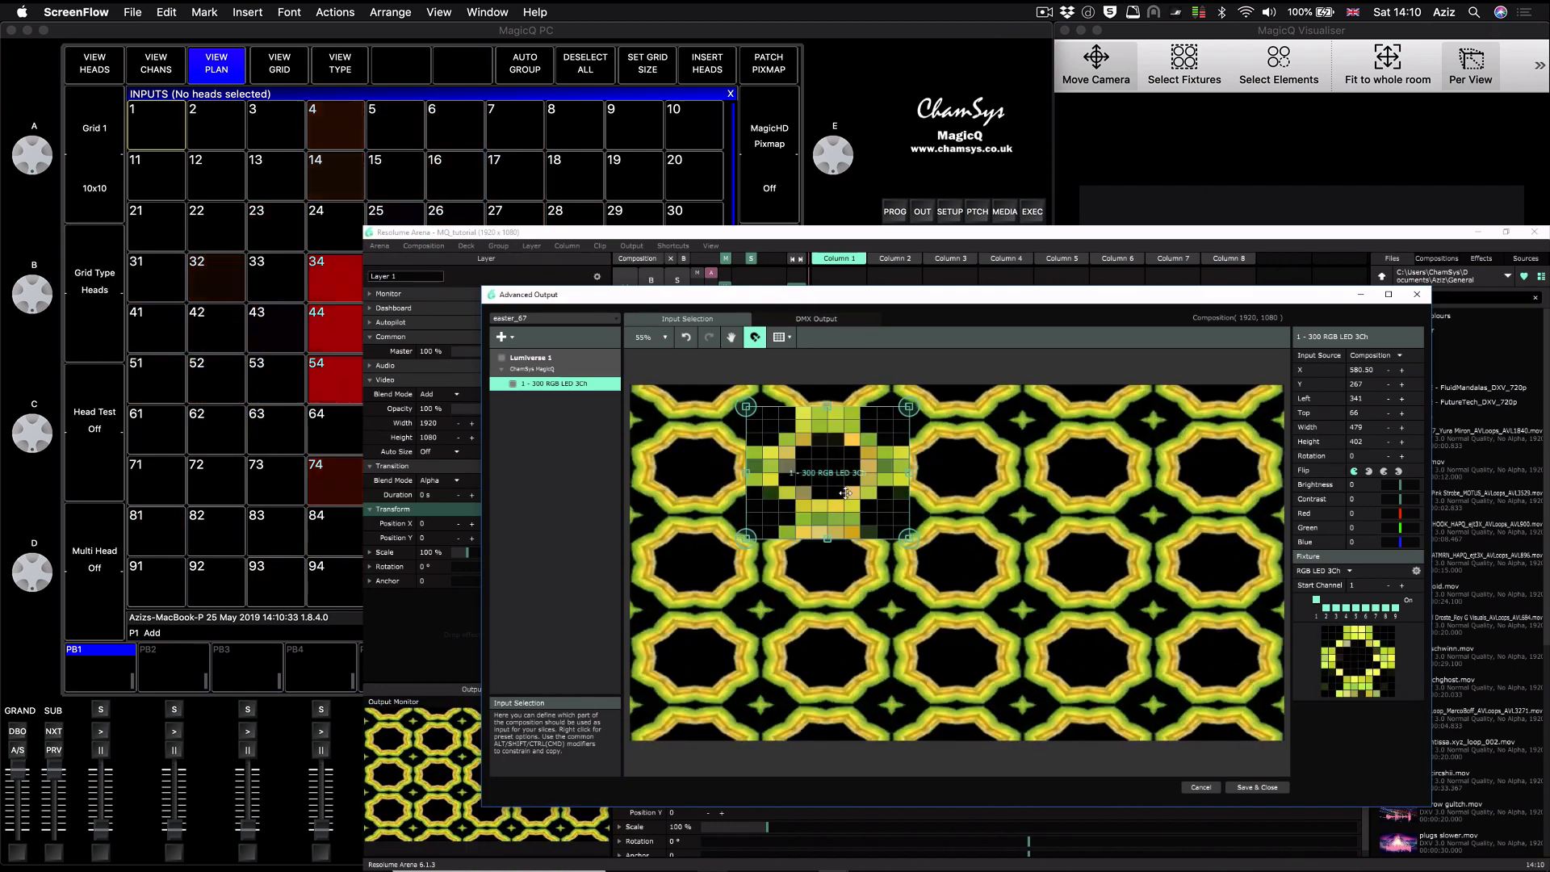
click(1249, 788)
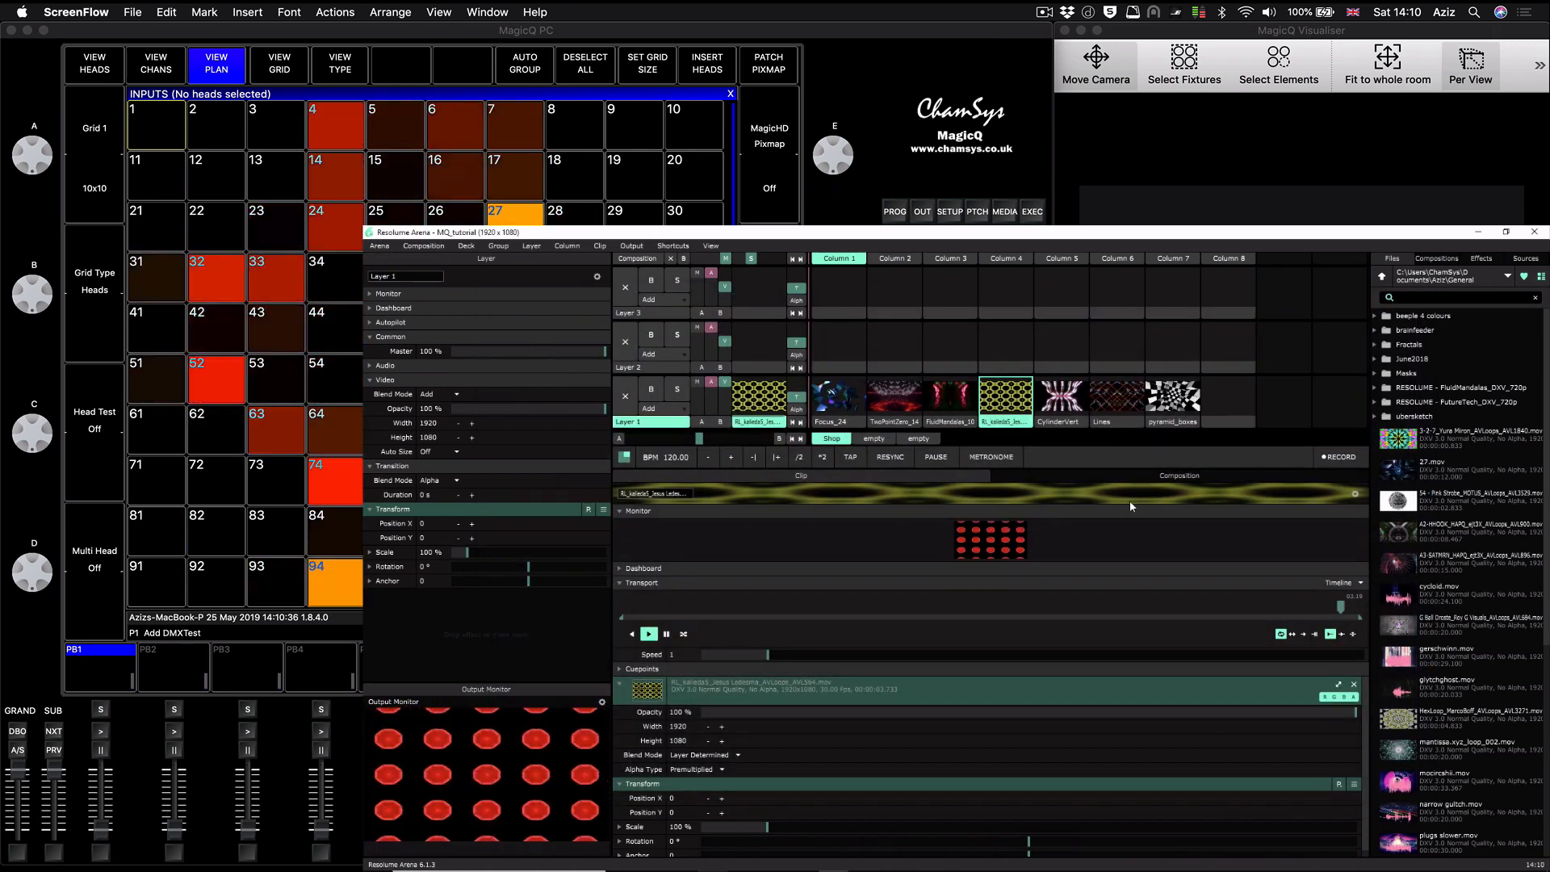
Step: Test the output by playing the CylinderVert, Lines and TwoPointZero_14 clips in turn on Layer 1, and return to the column 4 clip
click(1064, 389)
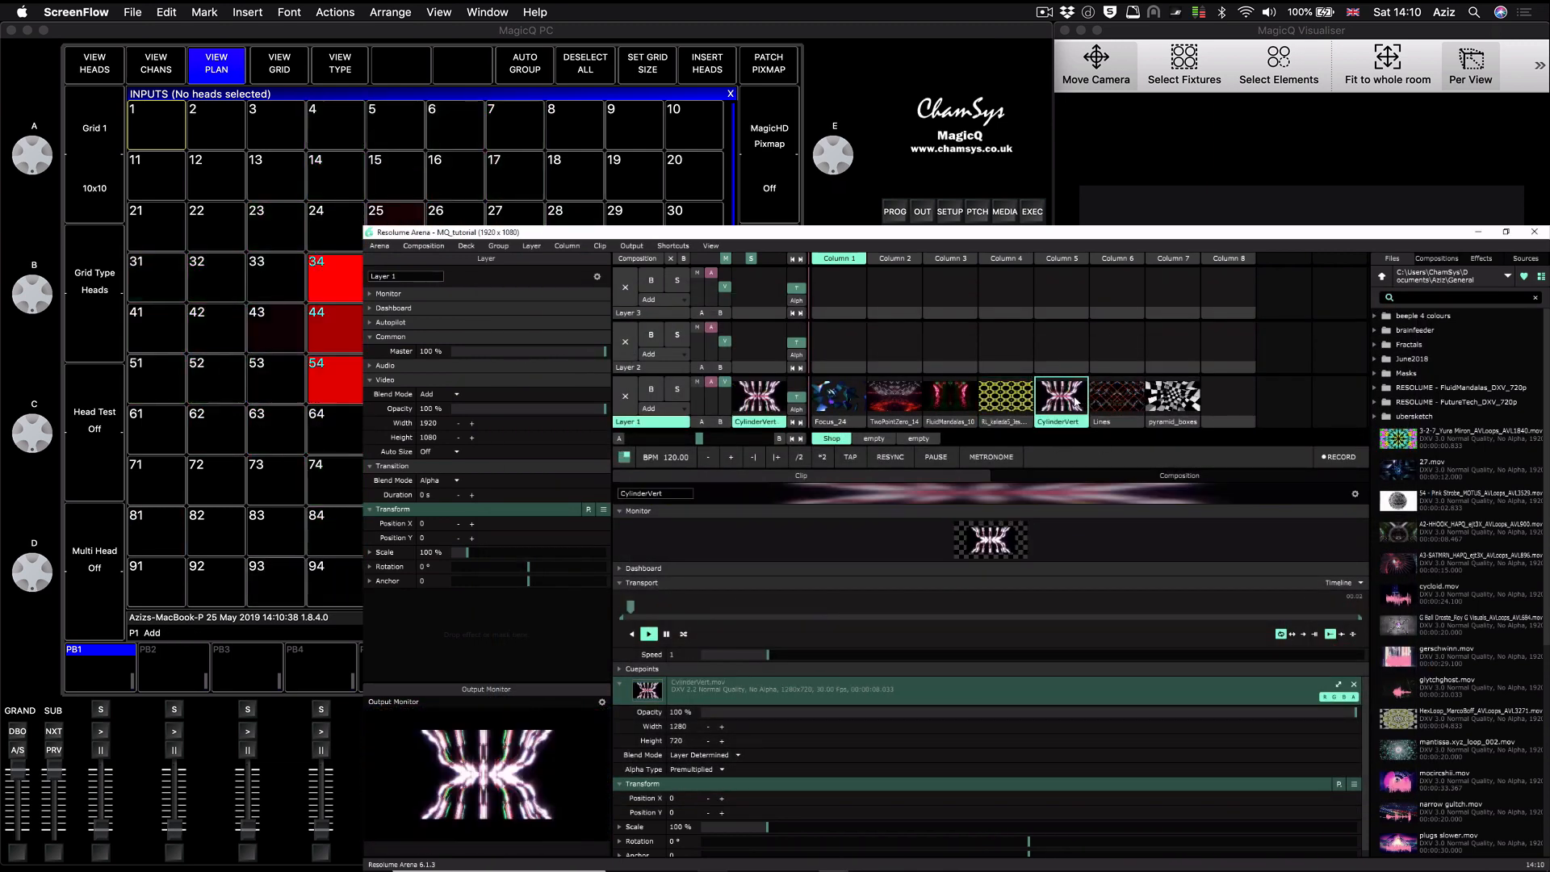
click(1124, 401)
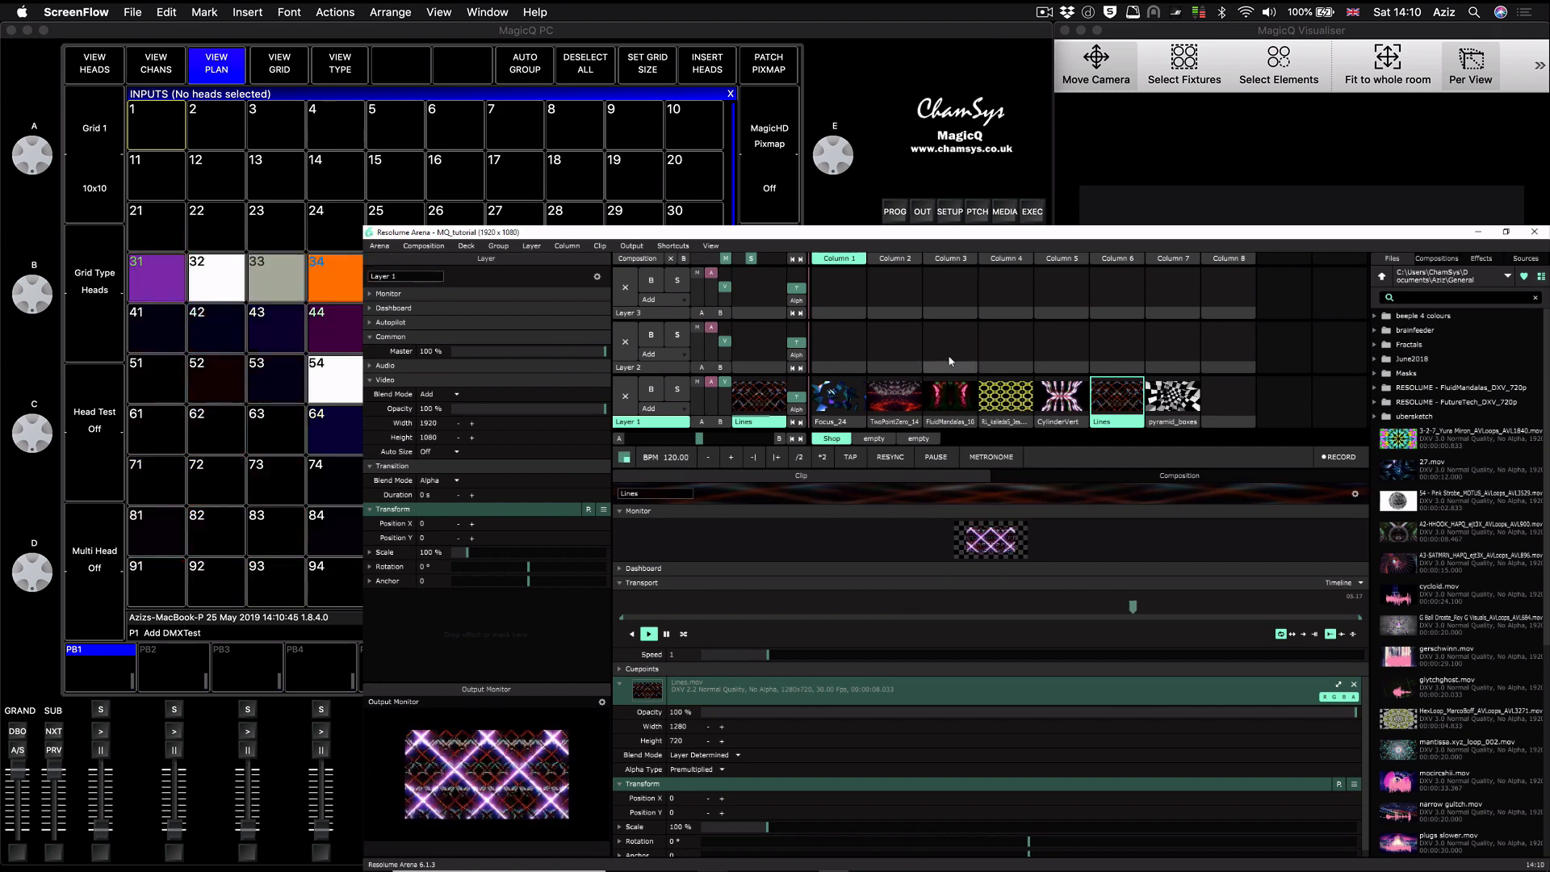
click(910, 388)
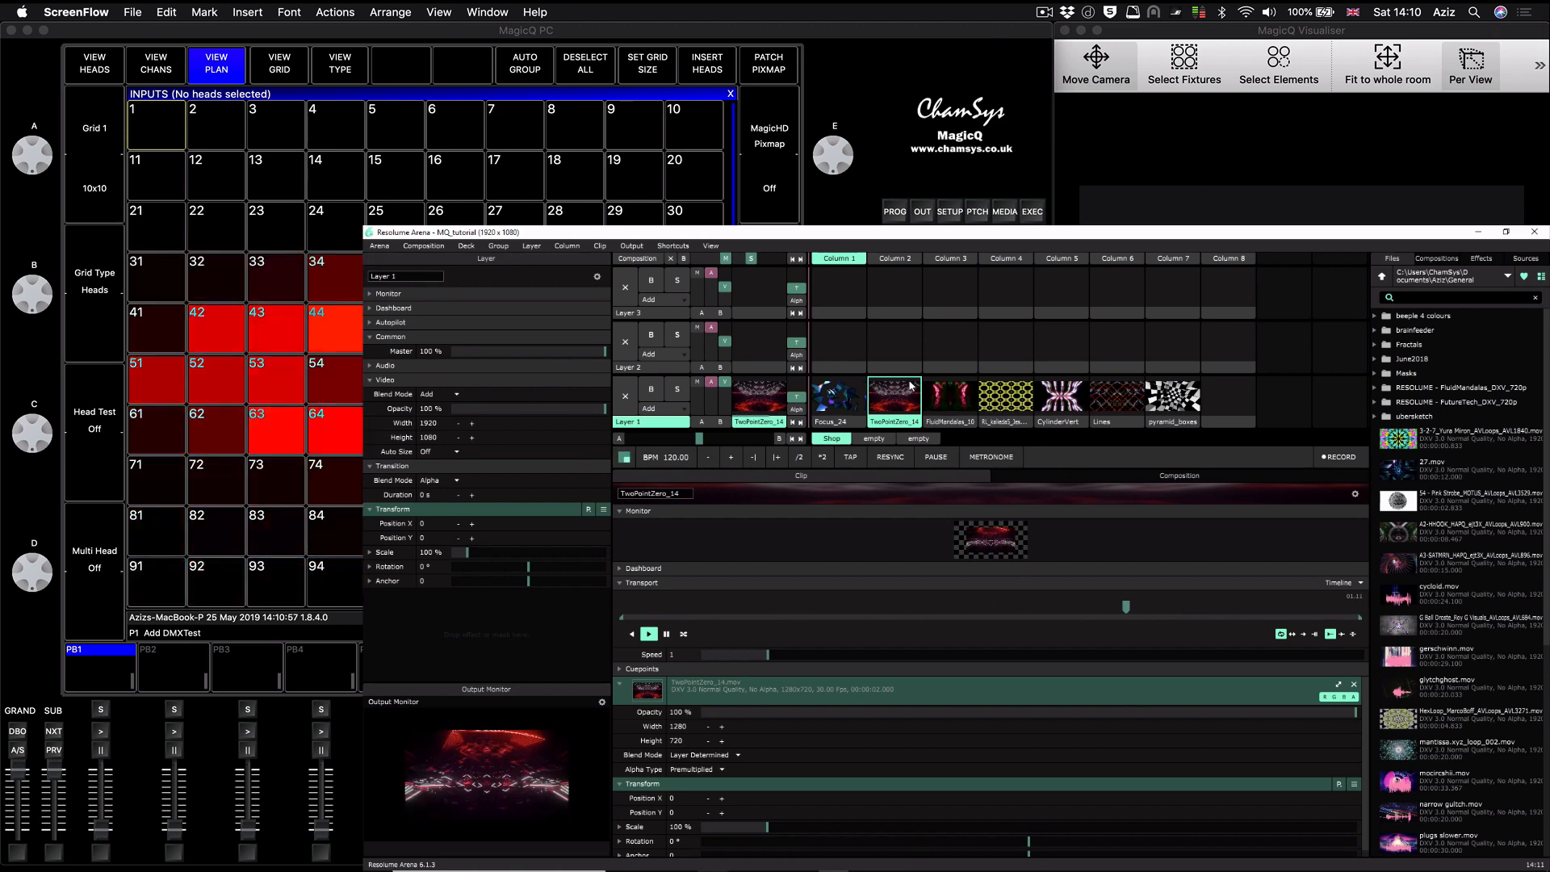
click(1009, 395)
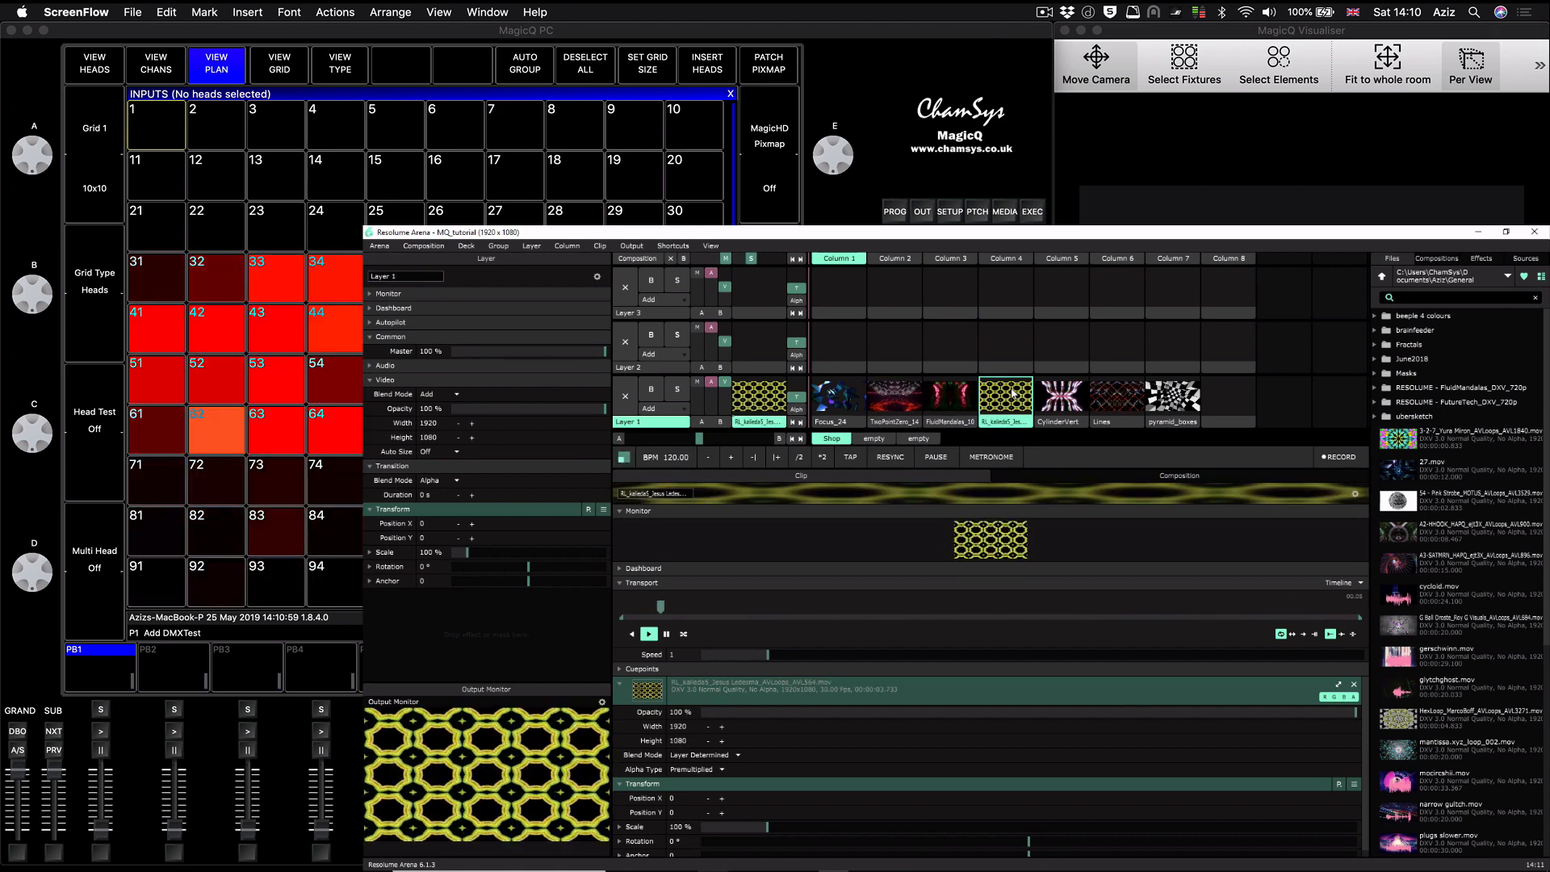